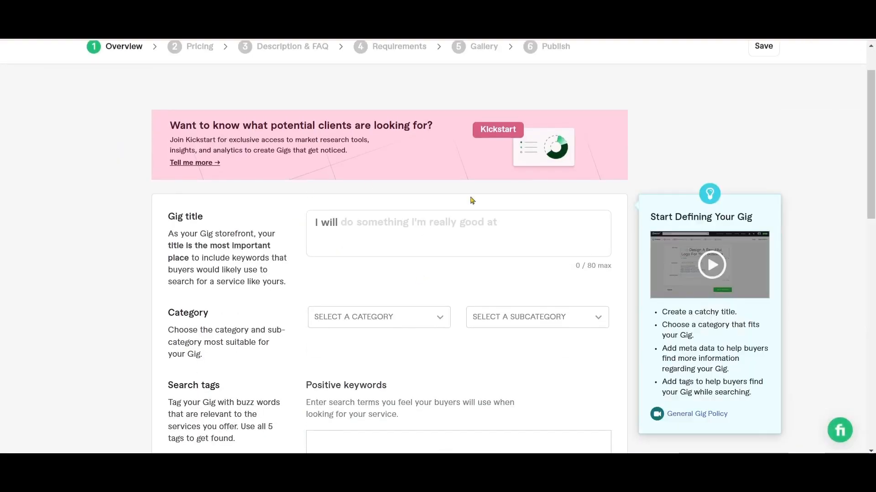
{"action": "scroll", "coordinate": [461, 245], "scroll_direction": "down", "scroll_amount": 1}
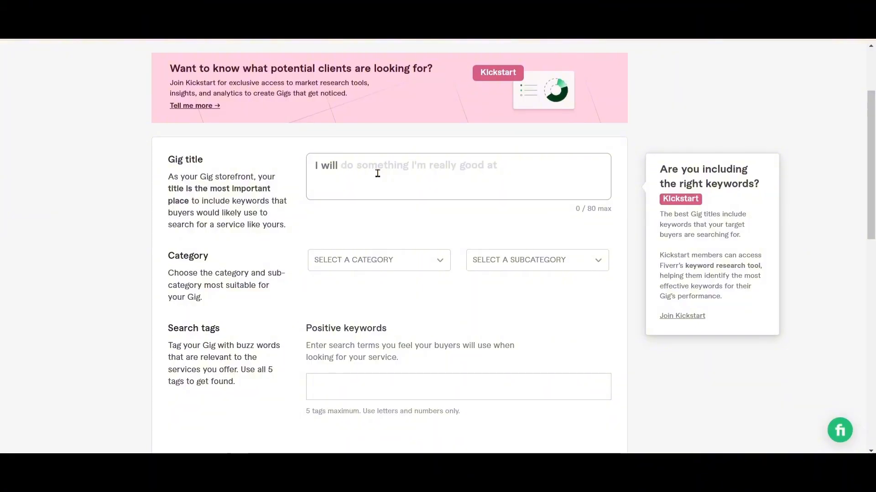
Copy "be social media manager, content creator, post for marketing as virtual assistant" from the GIG social Google Docs document into the gig title
{"action": "left_click", "coordinate": [420, 476]}
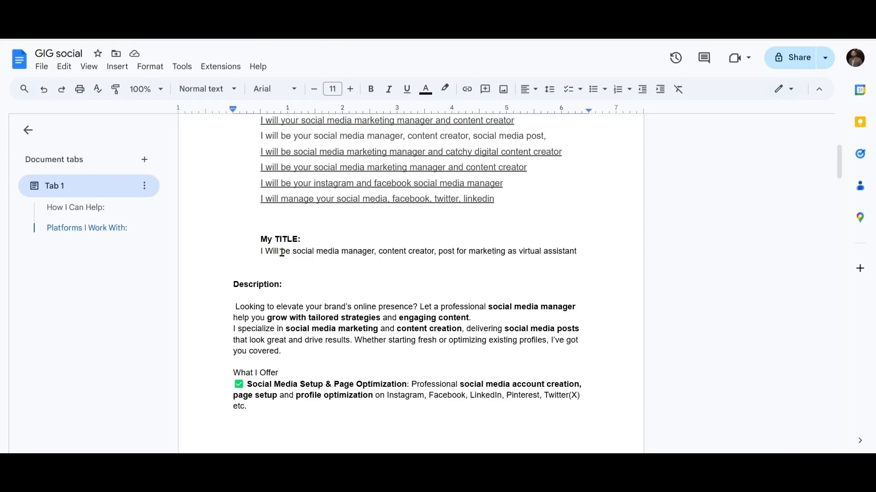
{"action": "left_click_drag", "start_coordinate": [282, 252], "coordinate": [575, 250]}
{"action": "key", "text": "ctrl+c"}
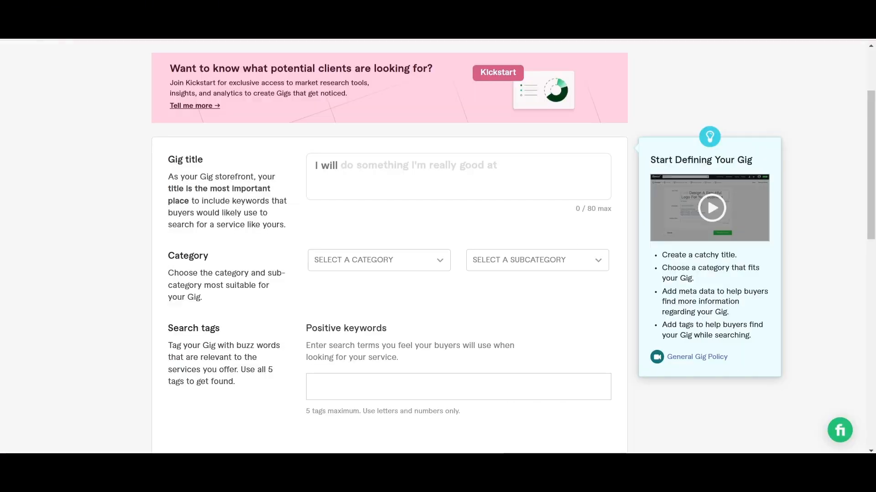
{"action": "left_click", "coordinate": [359, 170]}
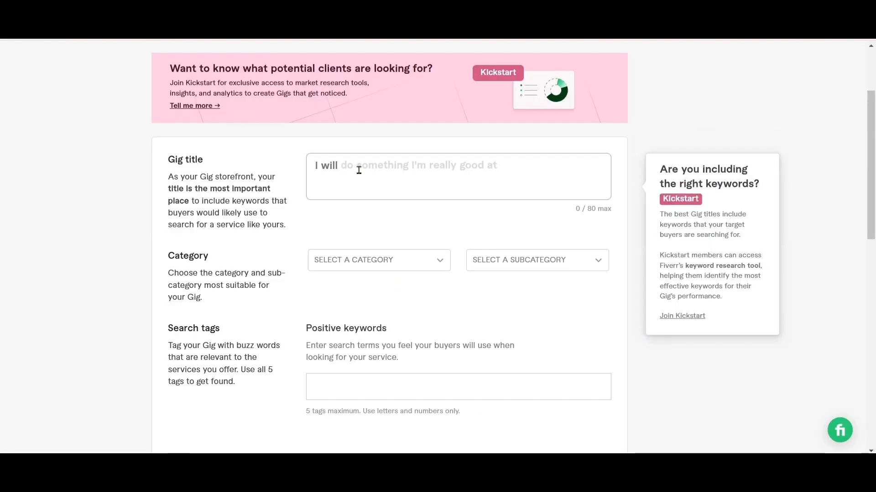
{"action": "key", "text": "ctrl+v"}
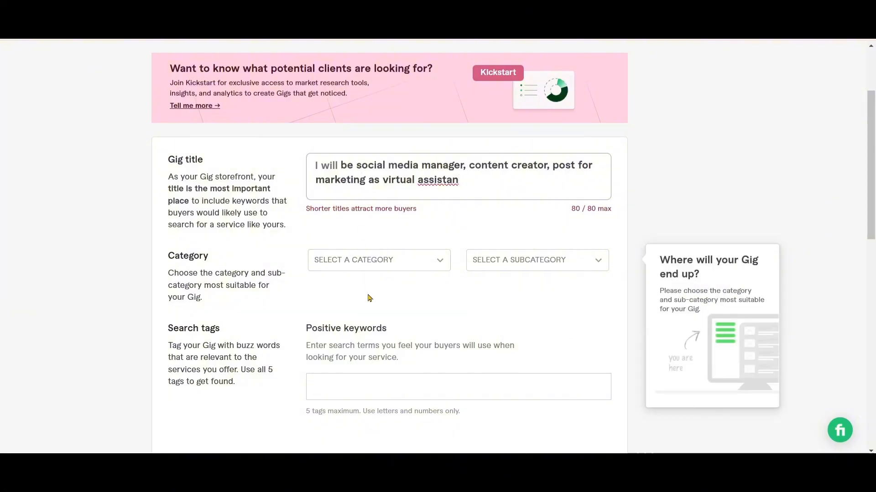
Set the gig's category to Digital Marketing, subcategory to Social Media Marketing and service type to Social Media Management
{"action": "left_click", "coordinate": [418, 269]}
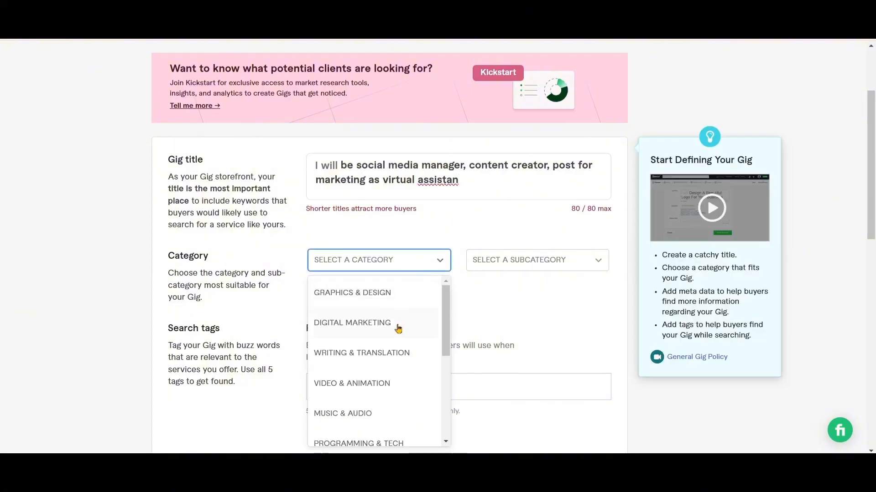
{"action": "left_click", "coordinate": [397, 325]}
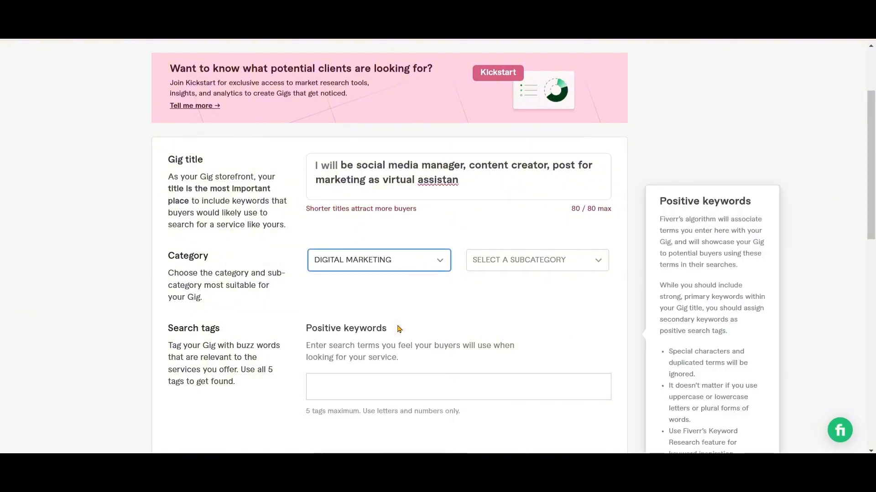
{"action": "left_click", "coordinate": [543, 265]}
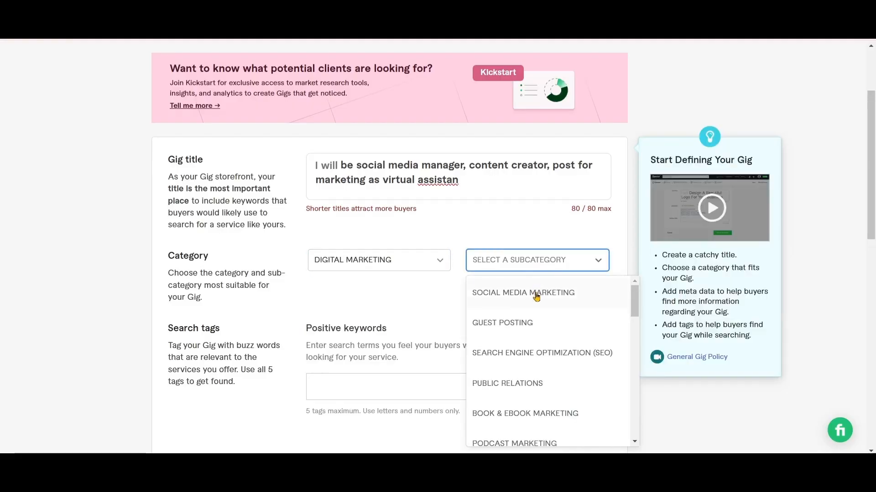
{"action": "left_click", "coordinate": [536, 297]}
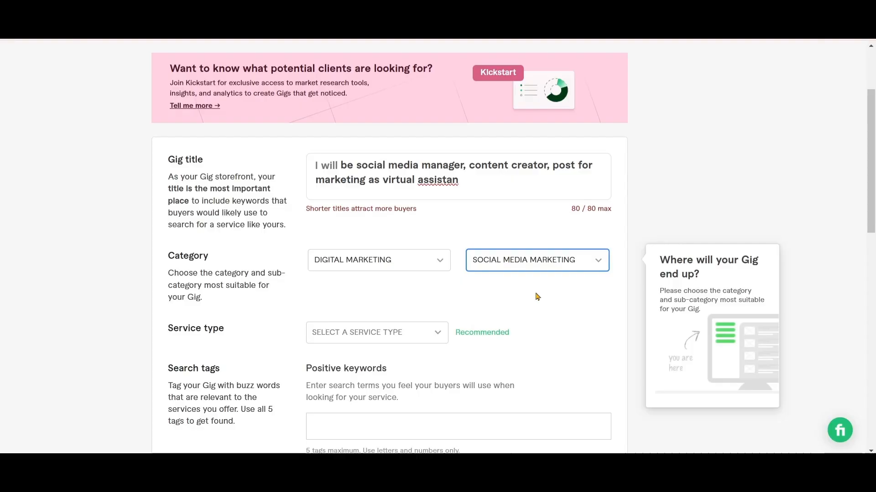
{"action": "left_click", "coordinate": [438, 336]}
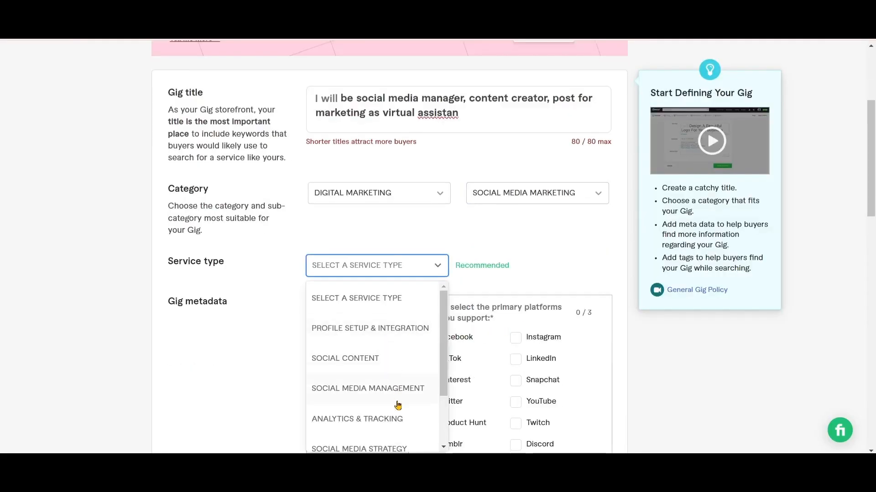
{"action": "left_click", "coordinate": [386, 394]}
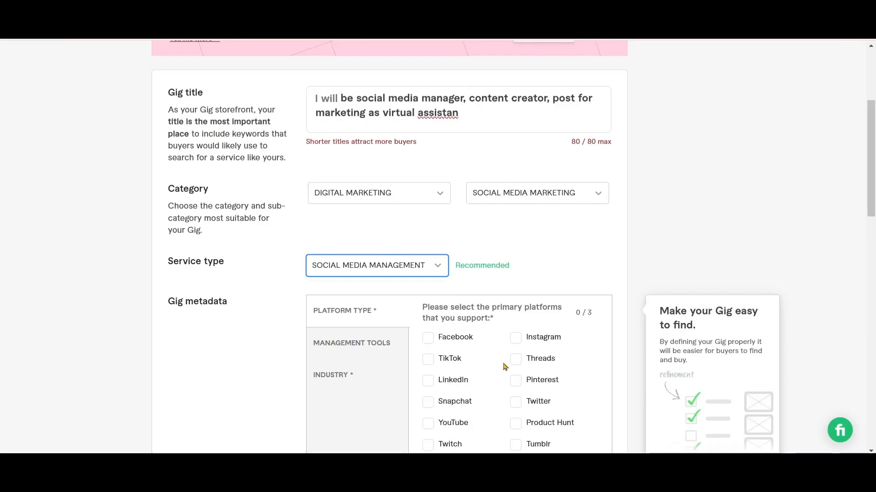
Select Facebook, Instagram and YouTube as the primary supported platforms in the gig metadata
{"action": "scroll", "coordinate": [510, 362], "scroll_direction": "down", "scroll_amount": 1}
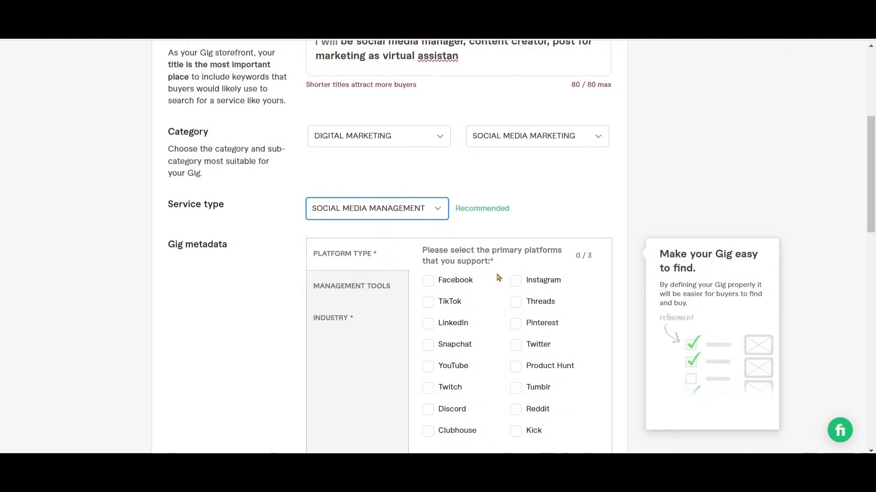
{"action": "left_click", "coordinate": [430, 282]}
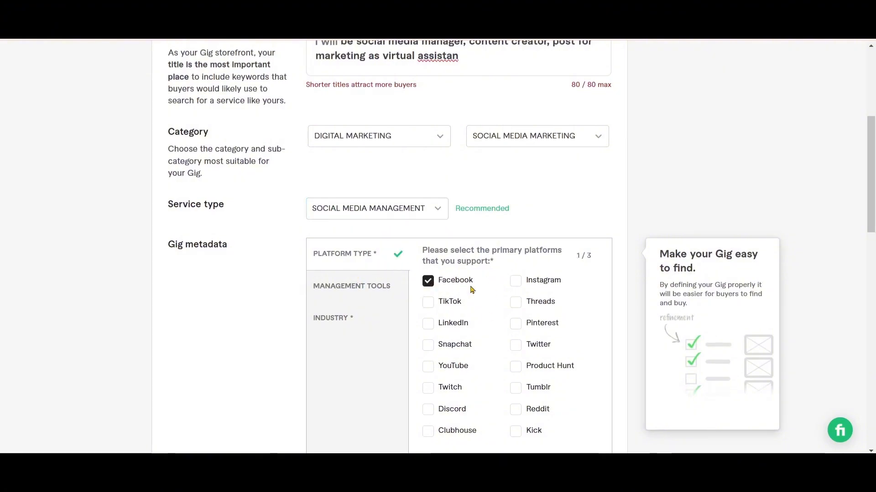
{"action": "left_click", "coordinate": [516, 283]}
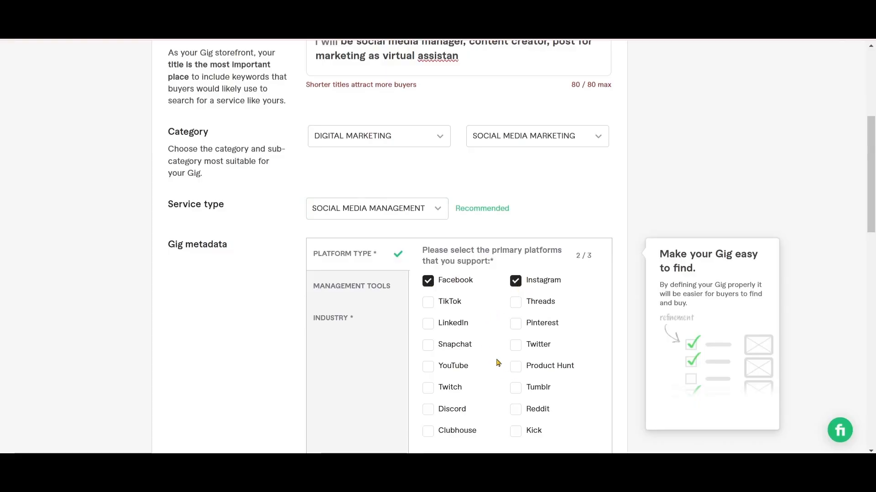
{"action": "scroll", "coordinate": [497, 362], "scroll_direction": "down", "scroll_amount": 1}
{"action": "scroll", "coordinate": [497, 360], "scroll_direction": "up", "scroll_amount": 2}
{"action": "scroll", "coordinate": [496, 361], "scroll_direction": "down", "scroll_amount": 6}
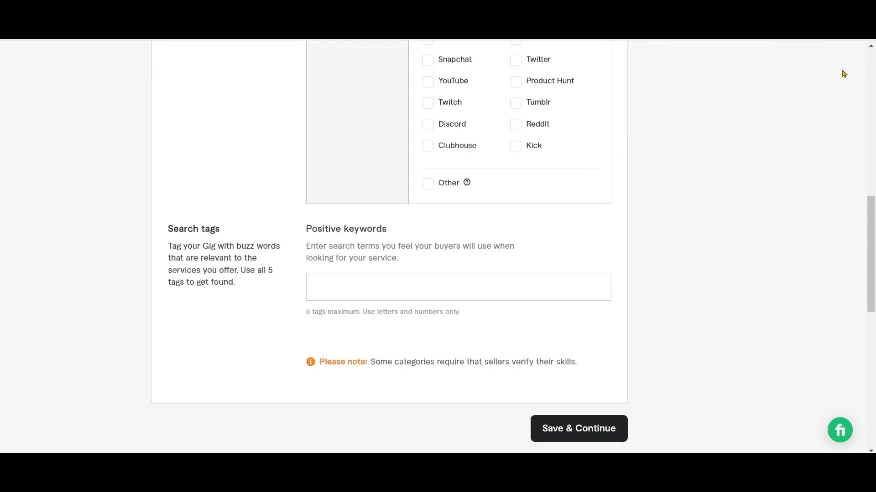
{"action": "left_click", "coordinate": [427, 87]}
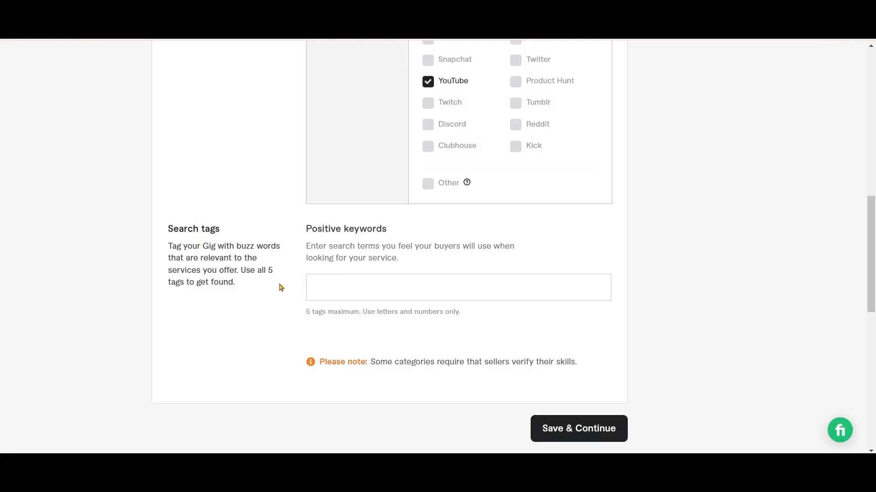
Select Buffer and Hootsuite as the management tools in the gig metadata
{"action": "scroll", "coordinate": [444, 252], "scroll_direction": "up", "scroll_amount": 1}
{"action": "scroll", "coordinate": [443, 253], "scroll_direction": "up", "scroll_amount": 2}
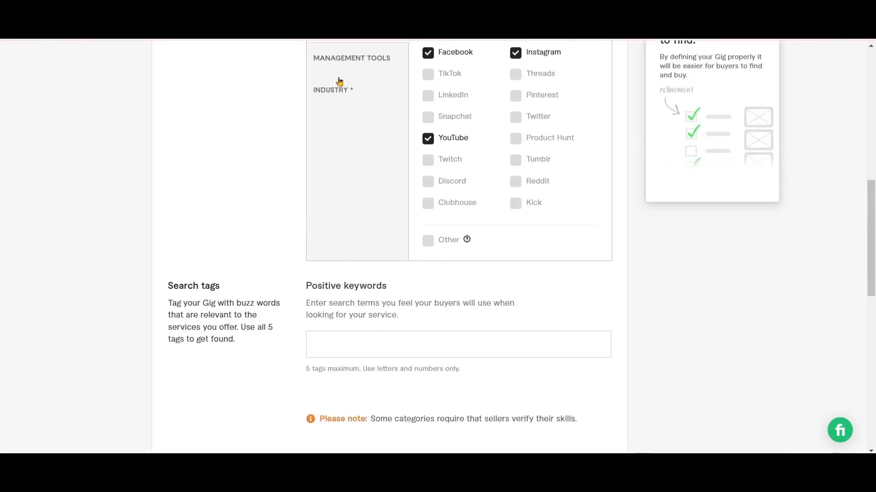
{"action": "left_click", "coordinate": [351, 62]}
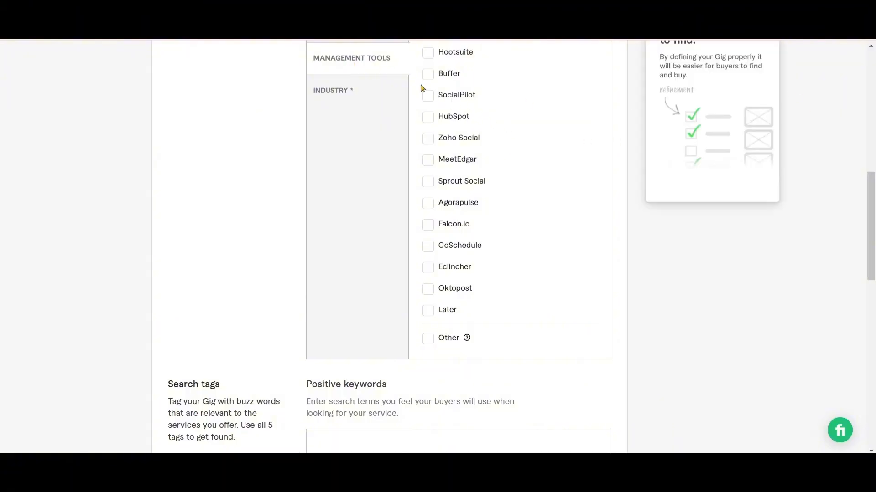
{"action": "left_click", "coordinate": [430, 76]}
{"action": "left_click", "coordinate": [428, 52]}
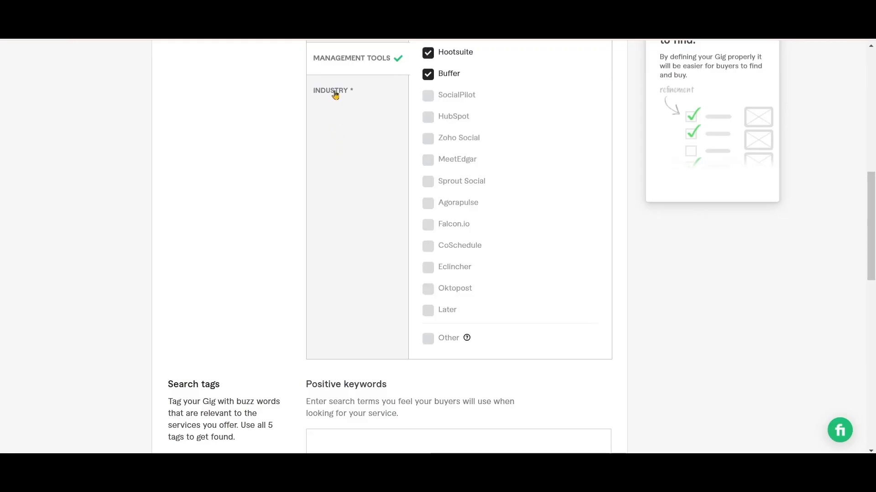
Select Beauty & cosmetics, Food & beverage, Fashion & apparel, Health & wellness and Lifestyle as the gig's industries
{"action": "left_click", "coordinate": [335, 94]}
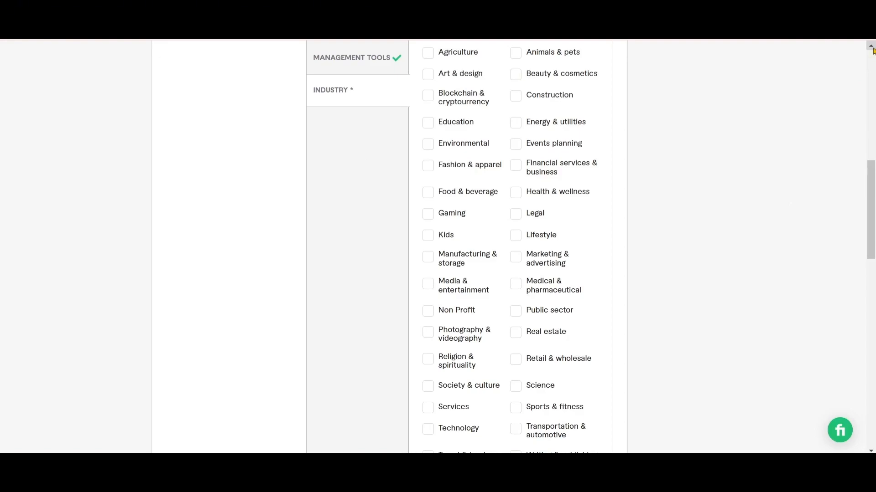
{"action": "left_click", "coordinate": [872, 50]}
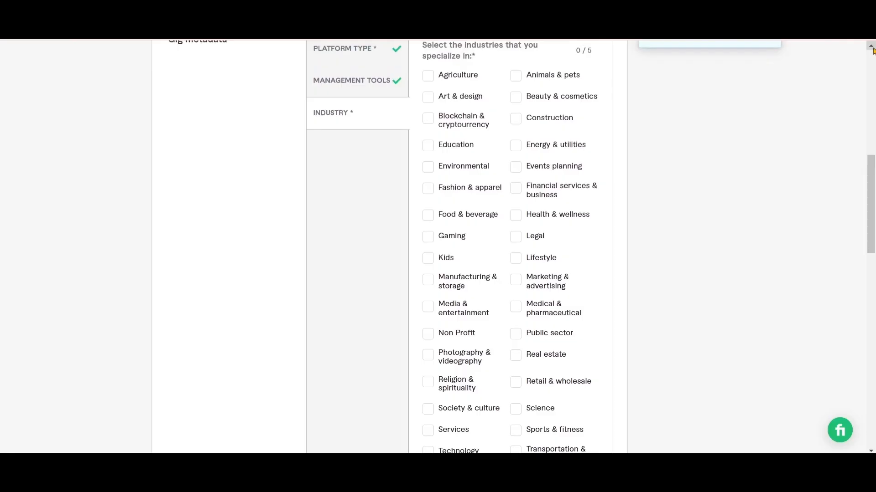
{"action": "left_click", "coordinate": [873, 51]}
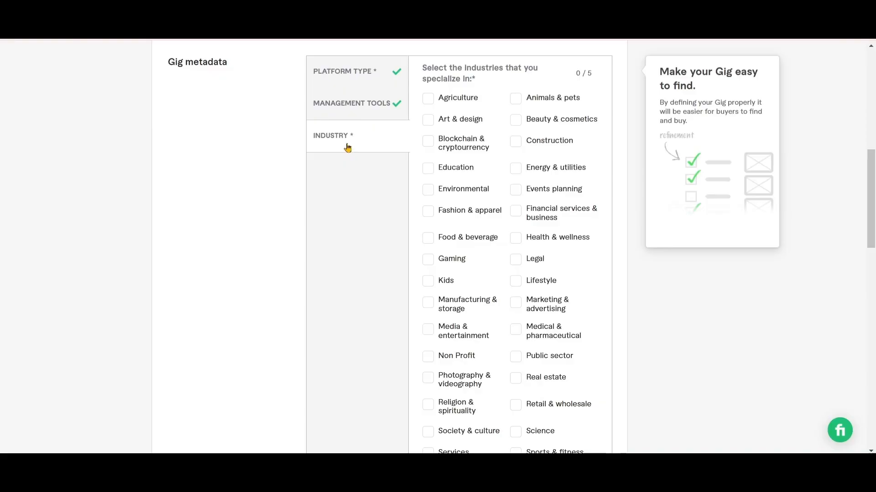
{"action": "left_click", "coordinate": [517, 123]}
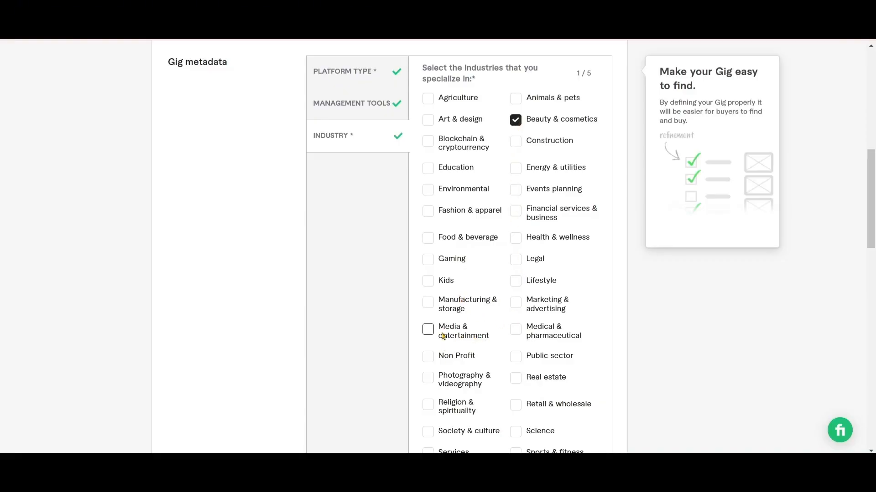
{"action": "left_click", "coordinate": [428, 244]}
{"action": "left_click", "coordinate": [428, 214]}
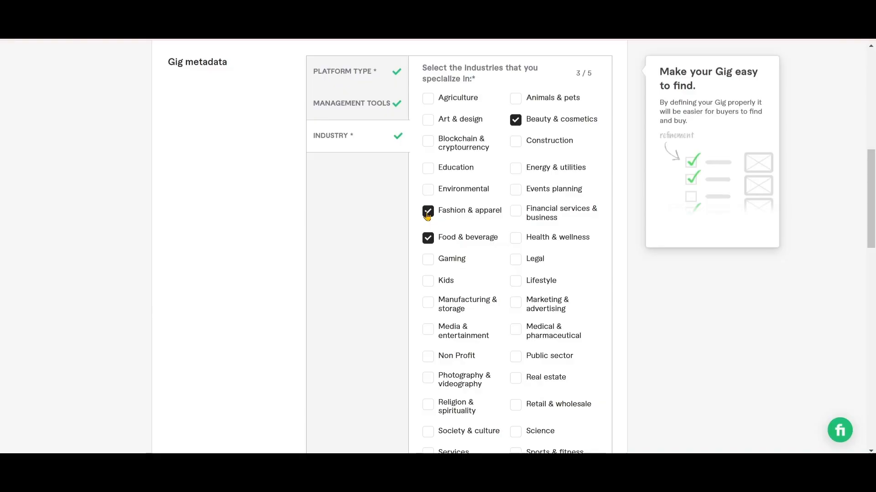
{"action": "left_click", "coordinate": [515, 239]}
{"action": "left_click", "coordinate": [514, 281]}
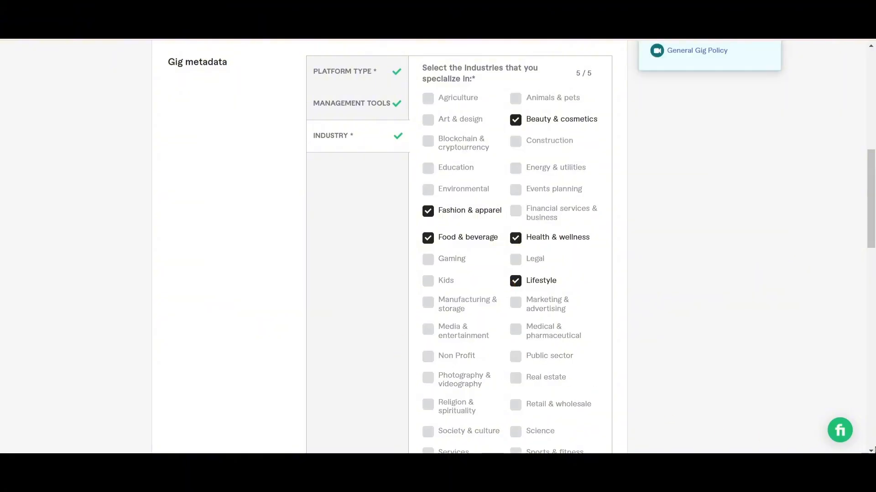
Copy the tag "Marketing manager" from the Tags list in the GIG social Google Docs document into the gig's positive keywords
{"action": "scroll", "coordinate": [874, 449], "scroll_direction": "down", "scroll_amount": 4}
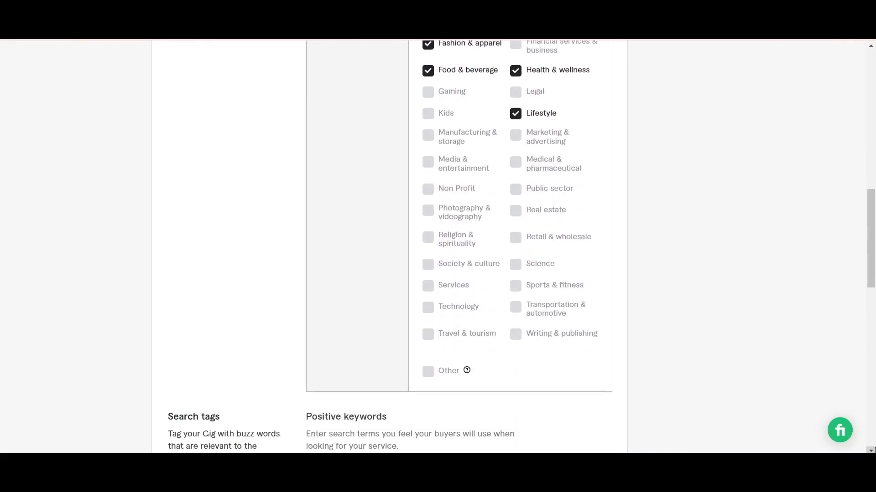
{"action": "scroll", "coordinate": [874, 450], "scroll_direction": "down", "scroll_amount": 5}
{"action": "left_click", "coordinate": [321, 253]}
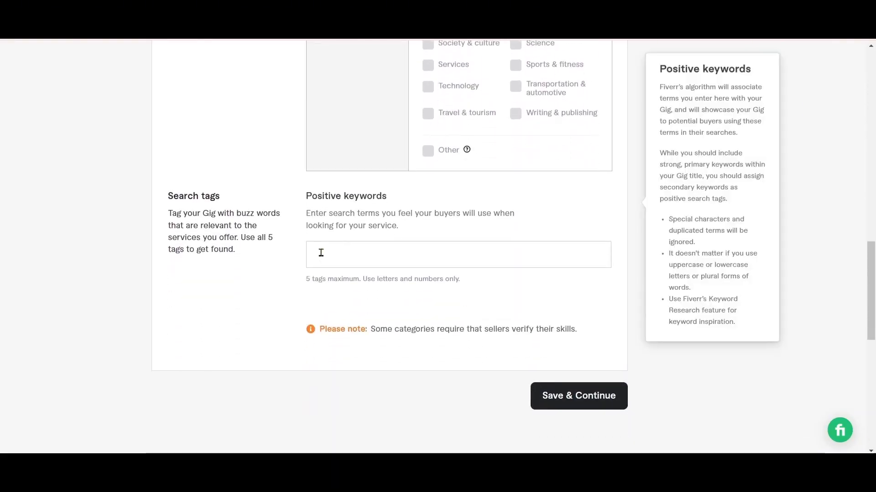
{"action": "left_click", "coordinate": [417, 306]}
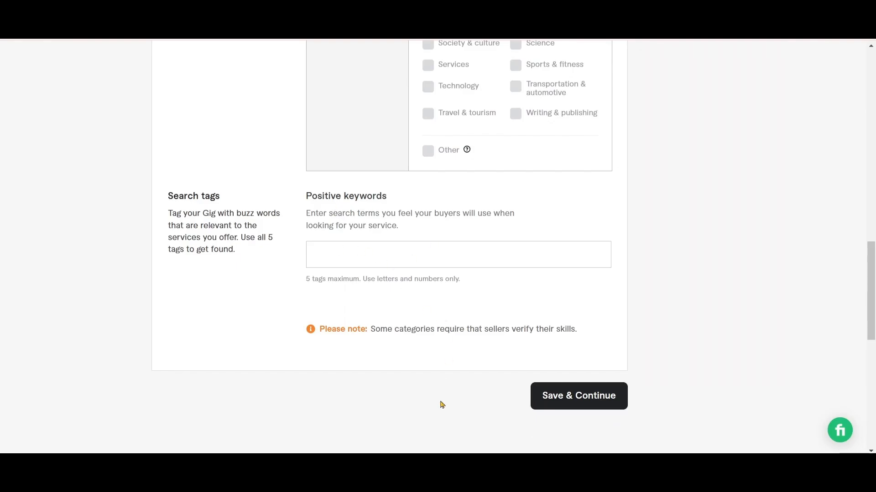
{"action": "left_click", "coordinate": [434, 464]}
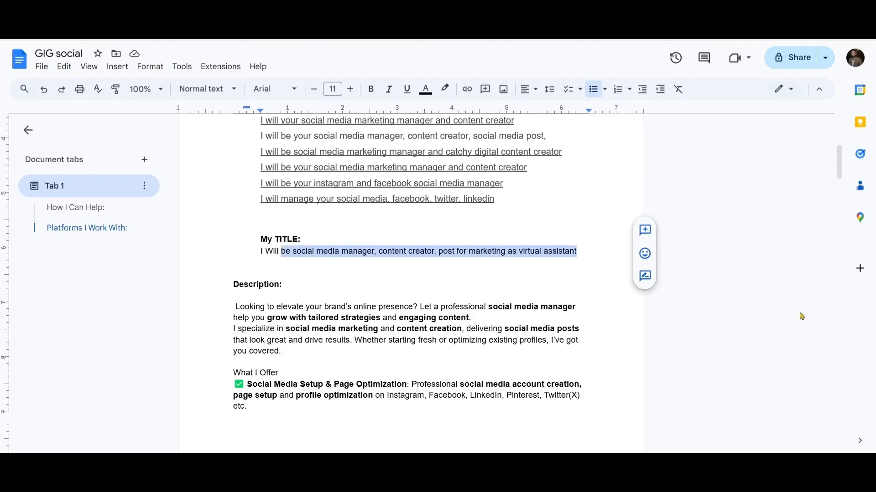
{"action": "scroll", "coordinate": [843, 331], "scroll_direction": "down", "scroll_amount": 20}
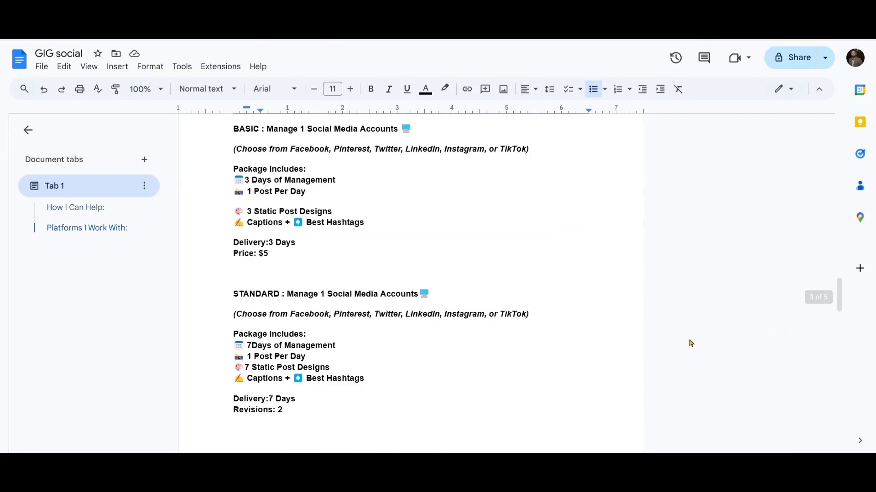
{"action": "scroll", "coordinate": [842, 342], "scroll_direction": "down", "scroll_amount": 5}
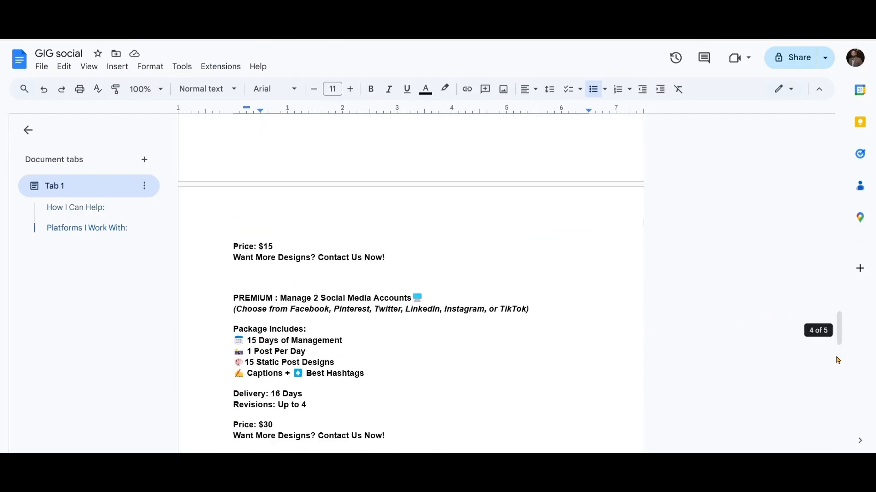
{"action": "scroll", "coordinate": [839, 360], "scroll_direction": "down", "scroll_amount": 7}
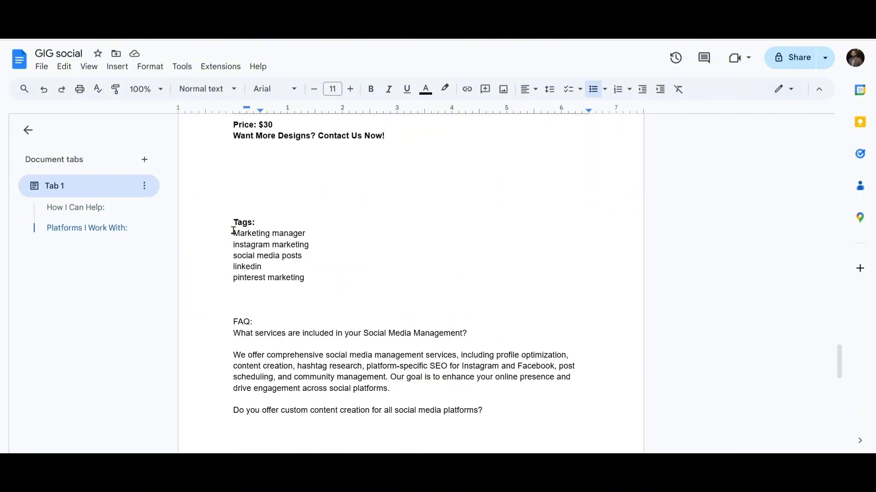
{"action": "mouse_move", "coordinate": [232, 234]}
{"action": "left_mouse_down"}
{"action": "mouse_move", "coordinate": [309, 231]}
{"action": "mouse_move", "coordinate": [231, 233]}
{"action": "left_mouse_up"}
{"action": "key", "text": "ctrl+c"}
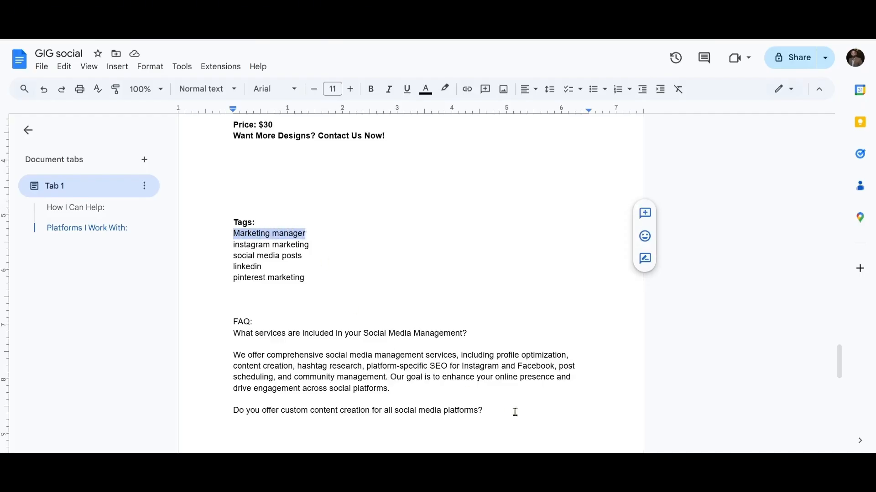
{"action": "key", "text": "alt+Tab"}
{"action": "left_click", "coordinate": [383, 252]}
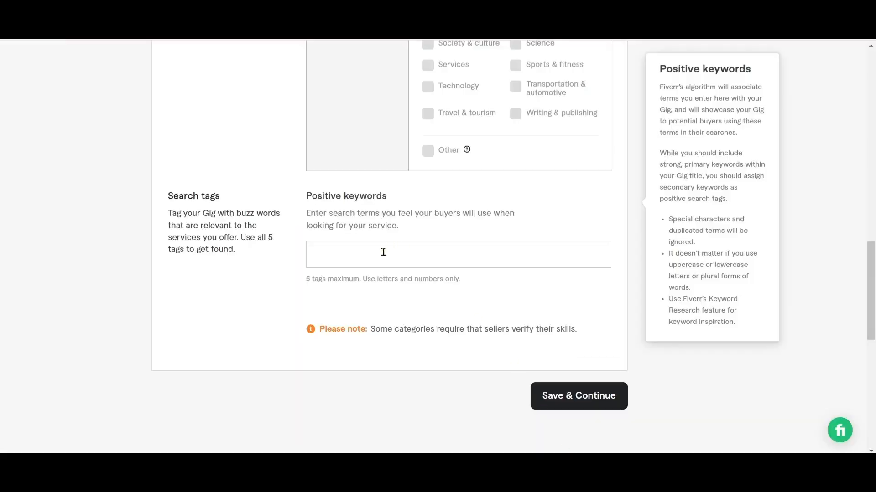
{"action": "key", "text": "ctrl+v"}
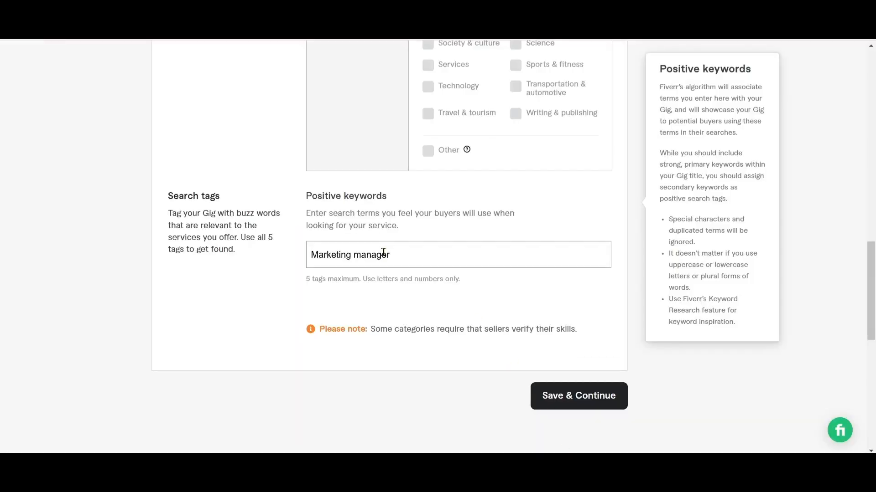
Confirm the "Marketing manager" tag and add "instagram marketing" from the GIG social document's Tags list to the gig's positive keywords
{"action": "key", "text": "Return"}
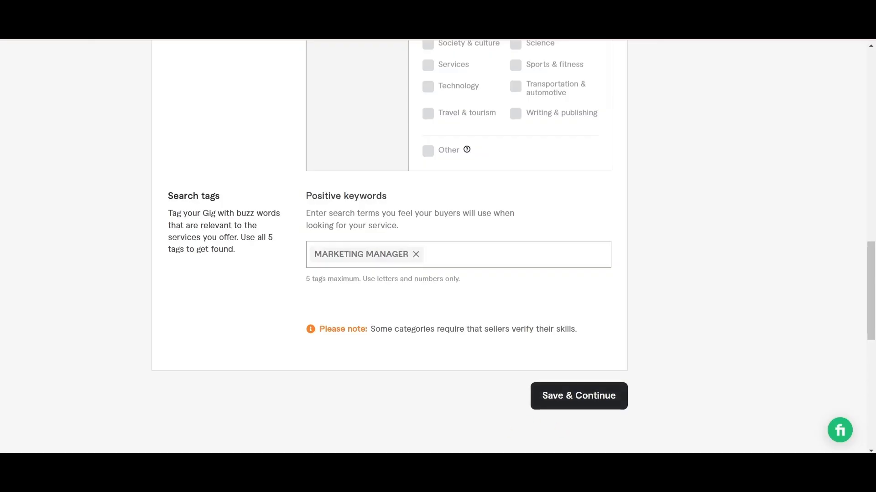
{"action": "key", "text": "alt+Tab"}
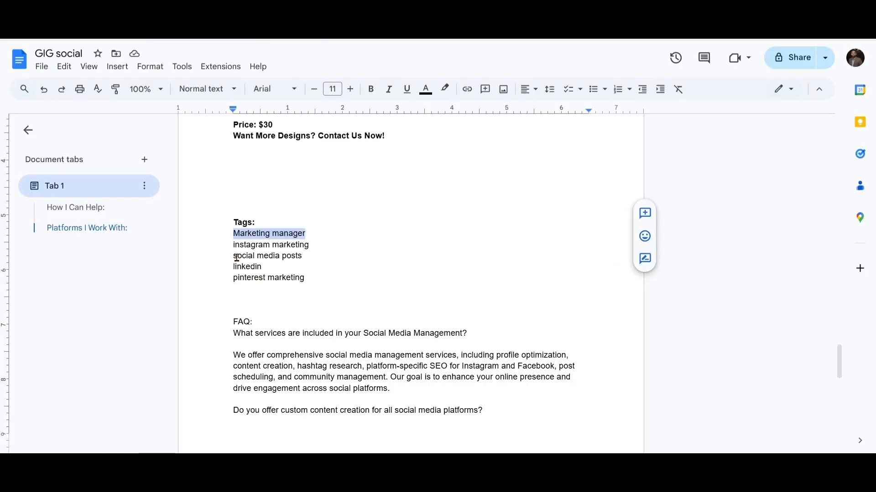
{"action": "left_click_drag", "start_coordinate": [233, 245], "coordinate": [309, 244]}
{"action": "key", "text": "ctrl+c"}
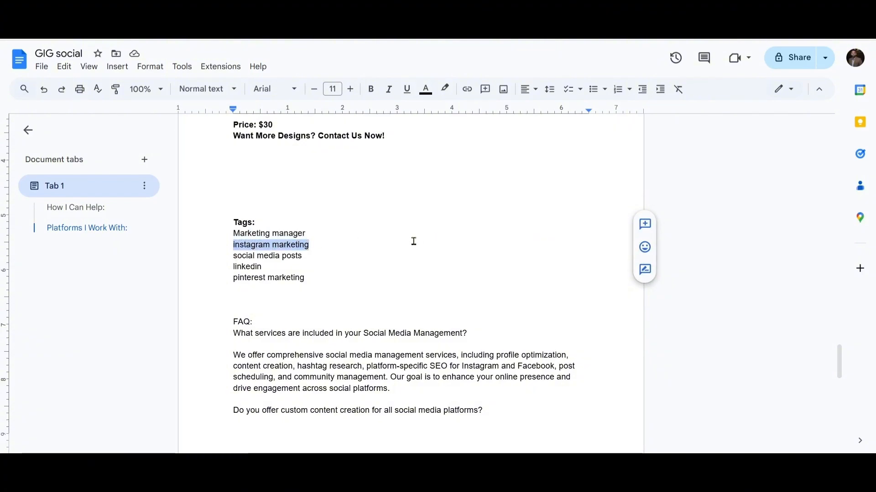
{"action": "left_click", "coordinate": [547, 413]}
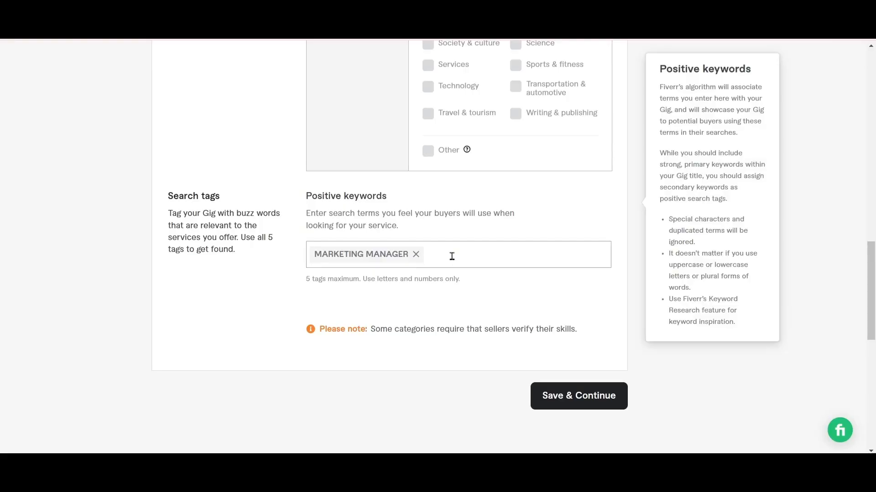
{"action": "key", "text": "ctrl+v"}
{"action": "key", "text": "Return"}
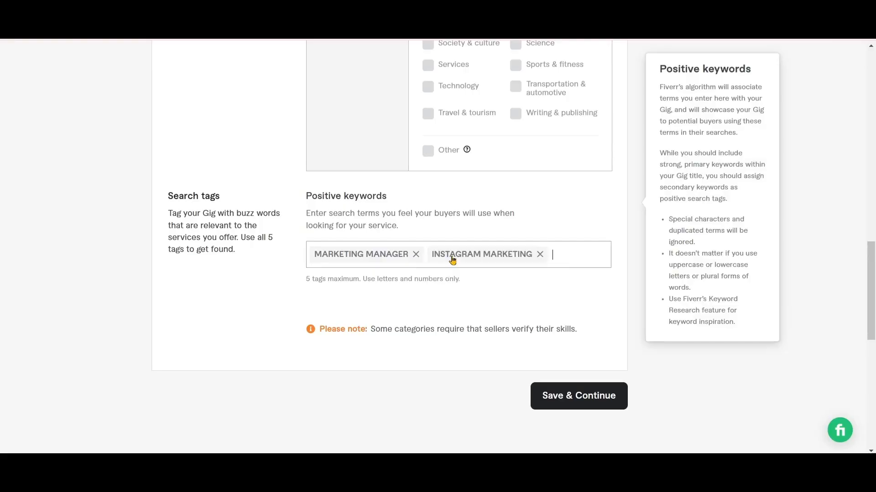
Copy the tag "social media posts" from the GIG social document and add it to the gig's positive keywords
{"action": "key", "text": "alt+Tab"}
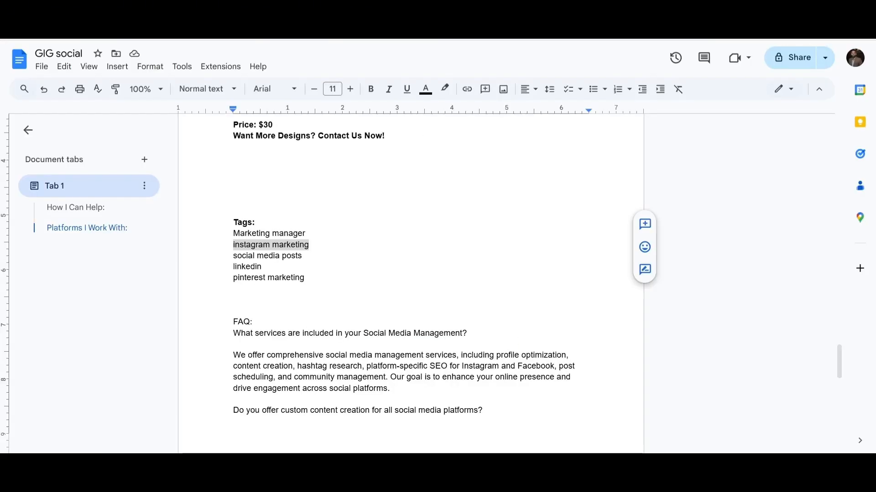
{"action": "left_click_drag", "start_coordinate": [233, 257], "coordinate": [303, 254]}
{"action": "key", "text": "ctrl+c"}
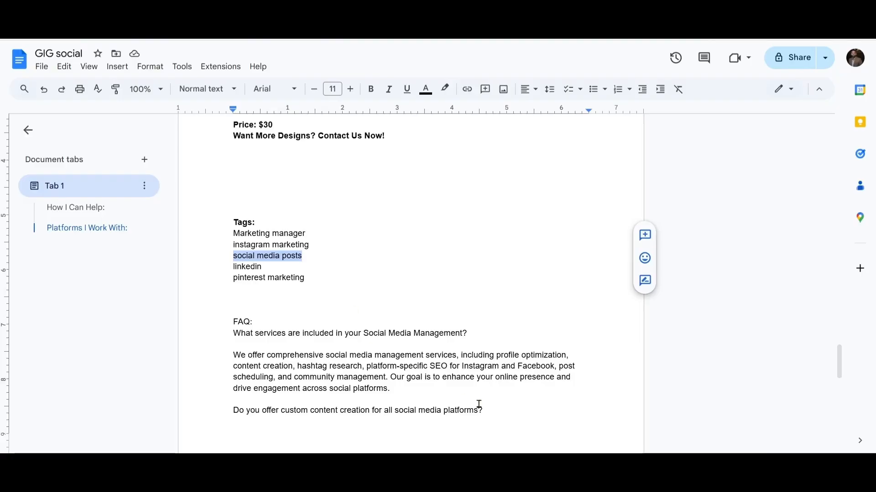
{"action": "key", "text": "alt+Tab"}
{"action": "left_click", "coordinate": [558, 255]}
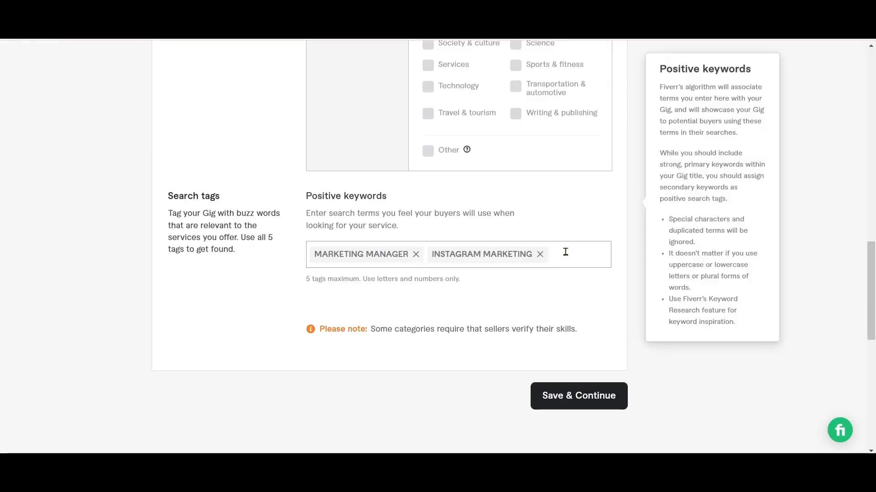
{"action": "key", "text": "ctrl+v"}
{"action": "key", "text": "Return"}
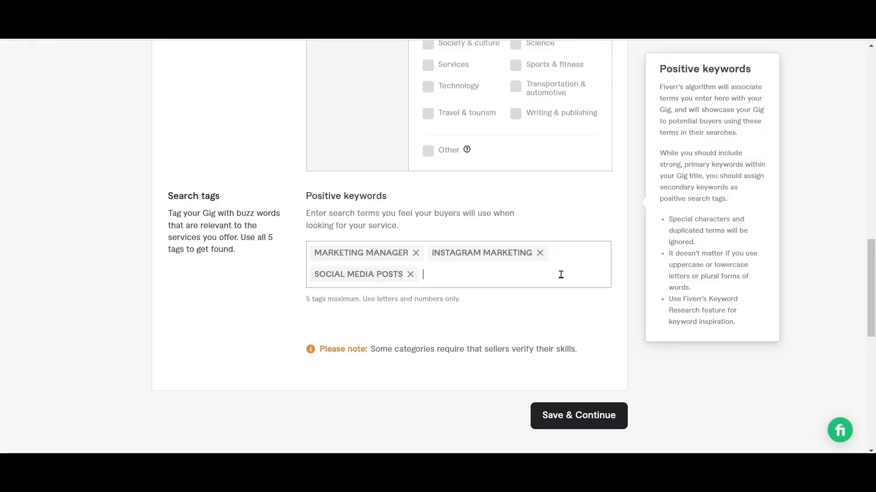
Copy the tag "linkedin" from the GIG social document and add it to the gig's positive keywords
{"action": "key", "text": "alt+Tab"}
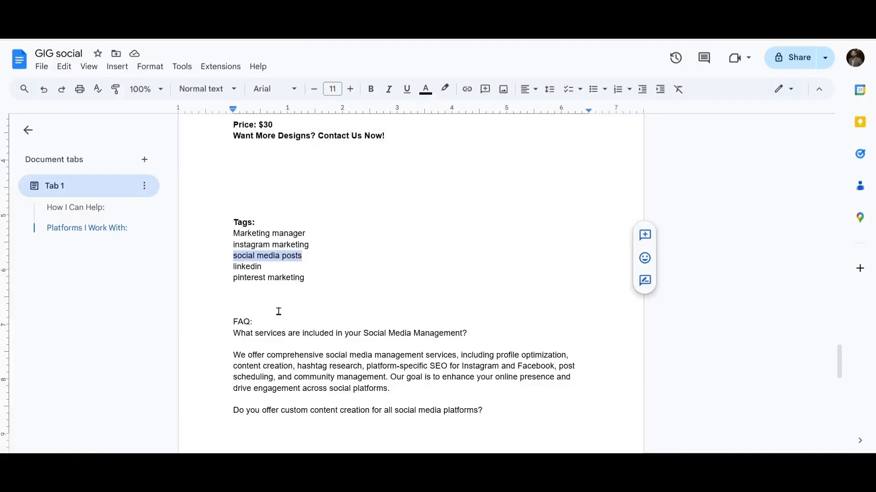
{"action": "left_click_drag", "start_coordinate": [232, 267], "coordinate": [292, 265]}
{"action": "key", "text": "ctrl+c"}
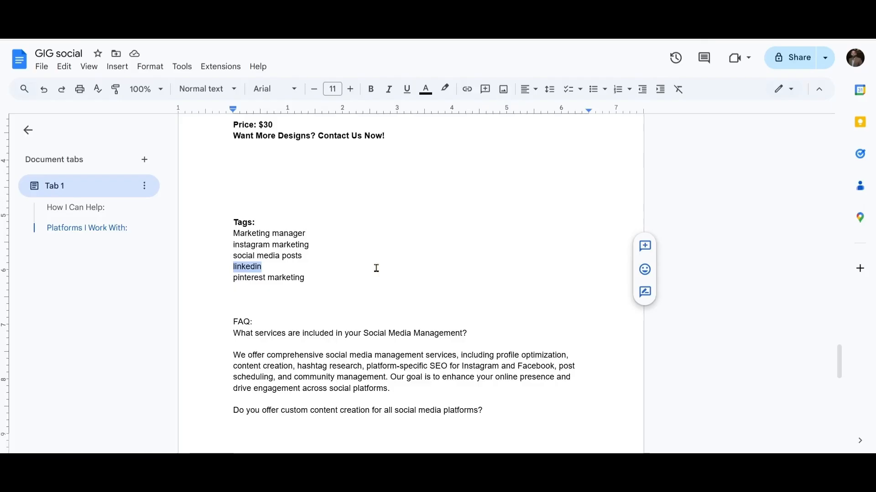
{"action": "key", "text": "alt+Tab"}
{"action": "left_click", "coordinate": [450, 275]}
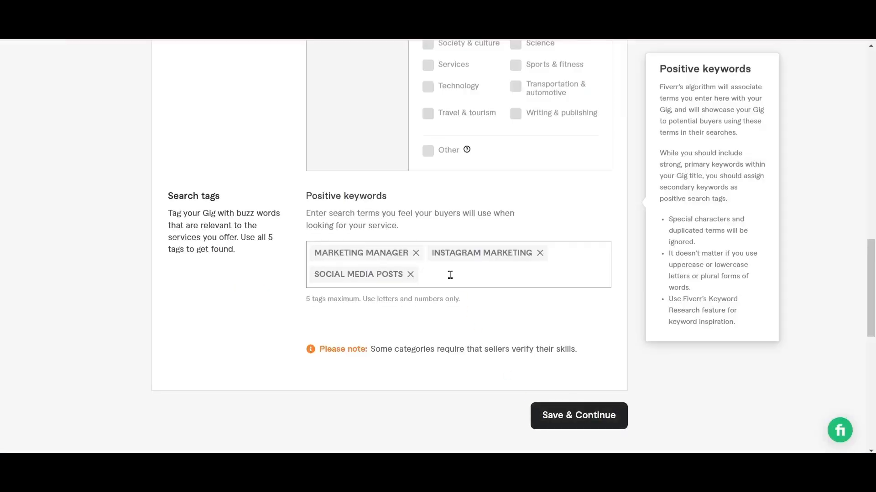
{"action": "key", "text": "ctrl+v"}
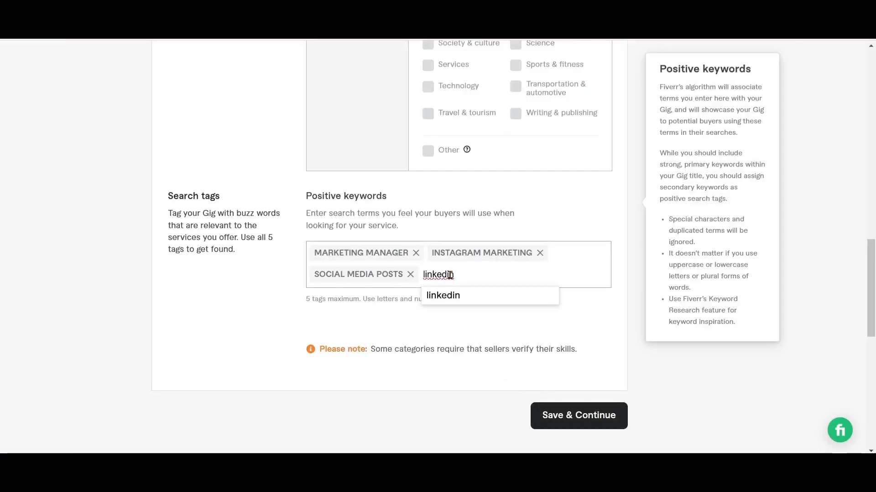
{"action": "key", "text": "Return"}
Copy the tag "pinterest marketing" from the GIG social document and add it as the last positive keyword of the gig
{"action": "key", "text": "alt+Tab"}
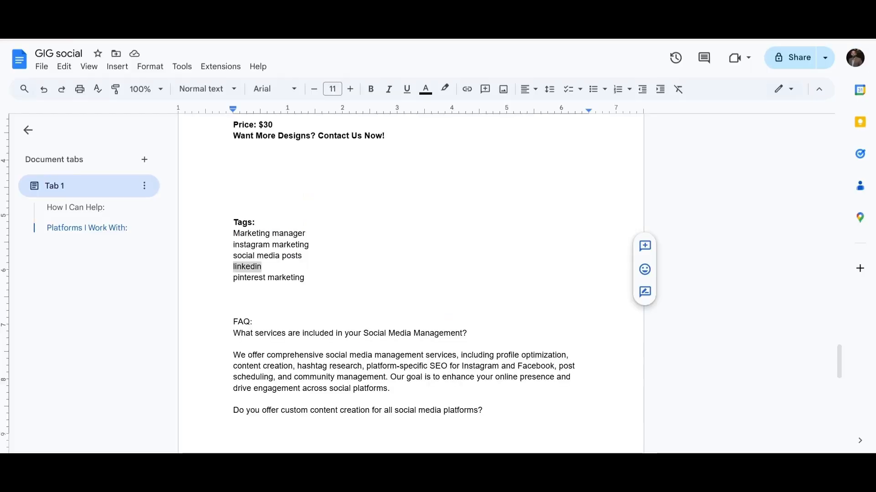
{"action": "left_click", "coordinate": [235, 278]}
{"action": "left_click_drag", "start_coordinate": [235, 278], "coordinate": [304, 278]}
{"action": "key", "text": "ctrl+c"}
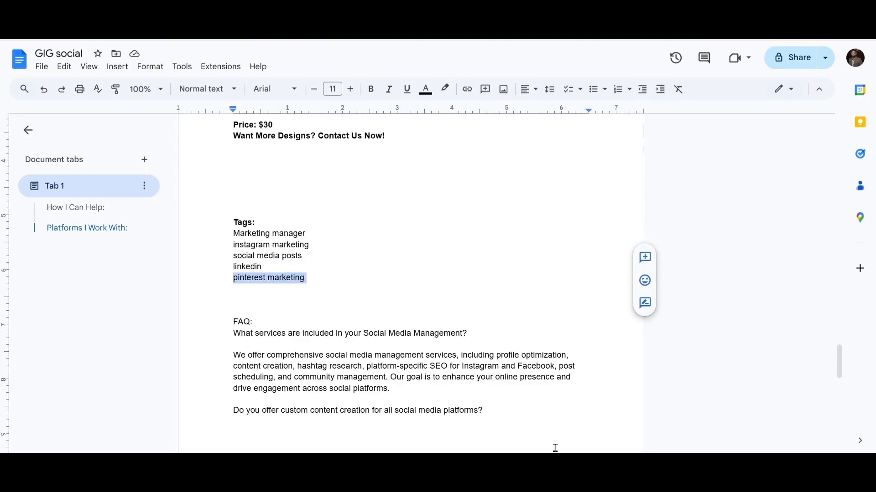
{"action": "left_click", "coordinate": [538, 470]}
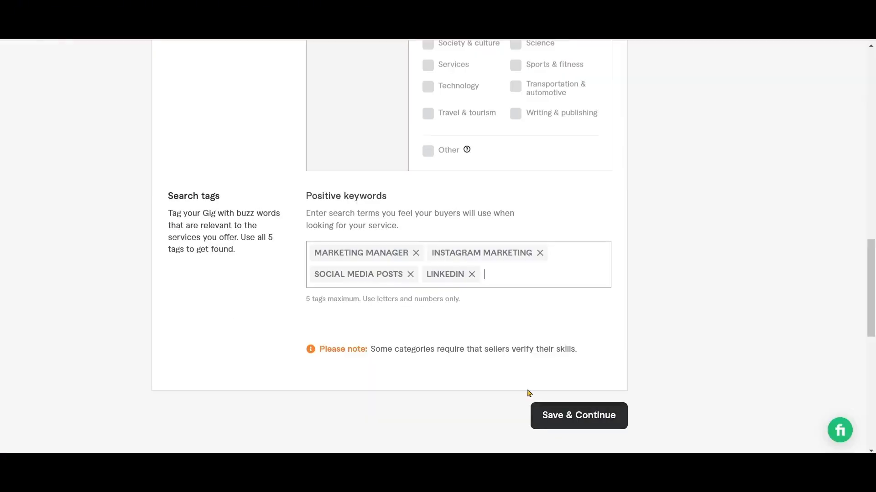
{"action": "left_click", "coordinate": [497, 276]}
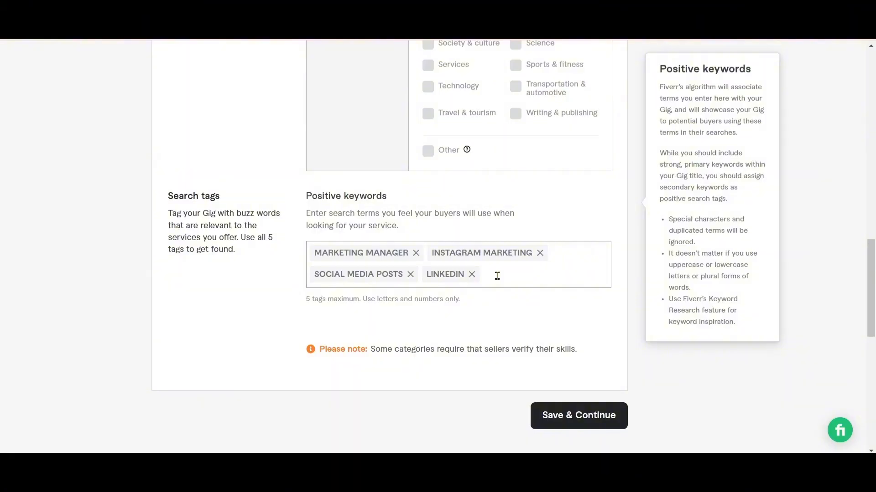
{"action": "key", "text": "ctrl+v"}
{"action": "key", "text": "Return"}
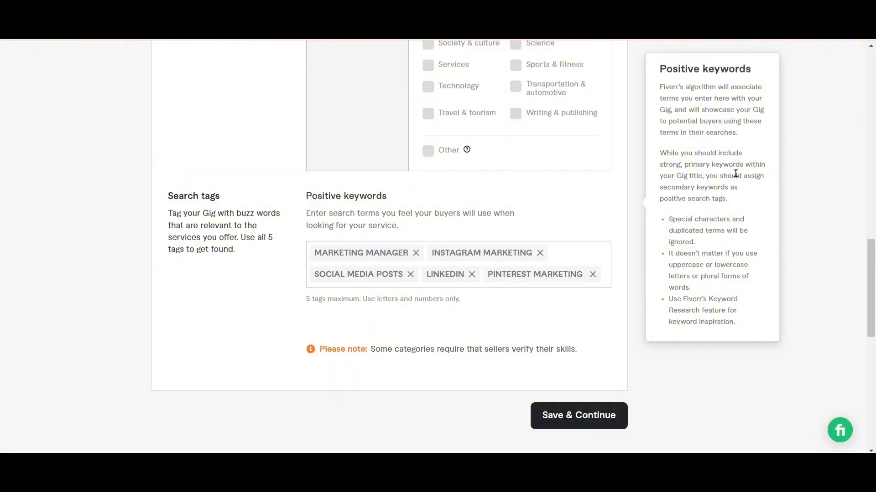
Review the industry, management tools and platform type selections in the gig metadata
{"action": "left_click", "coordinate": [870, 48]}
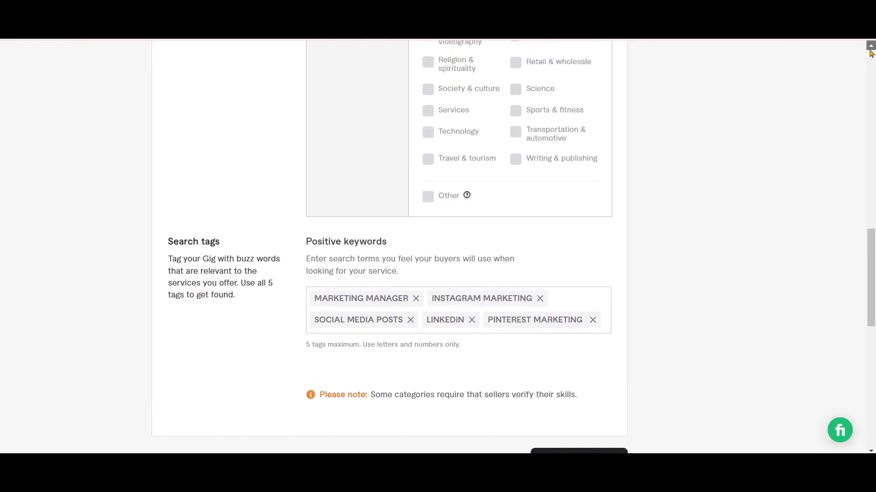
{"action": "left_click", "coordinate": [870, 49]}
{"action": "left_click", "coordinate": [870, 49]}
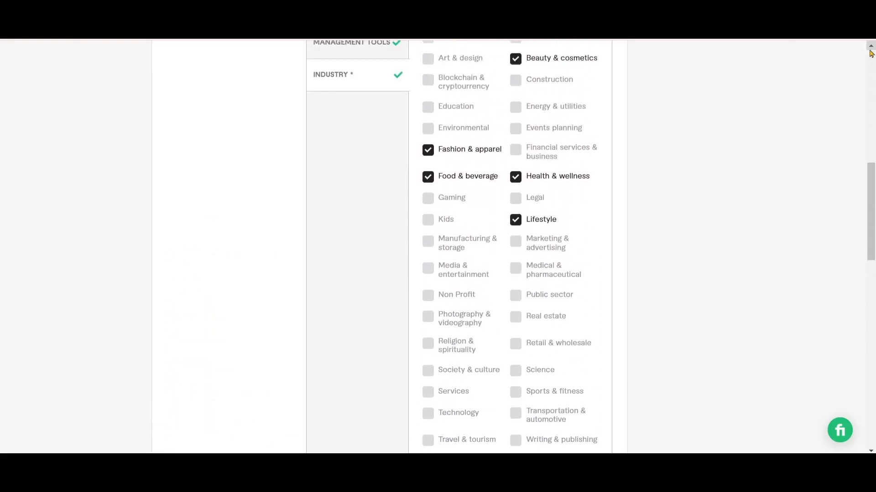
{"action": "left_click", "coordinate": [870, 49]}
{"action": "left_click", "coordinate": [870, 50]}
{"action": "left_click", "coordinate": [870, 49]}
{"action": "left_click", "coordinate": [870, 49]}
{"action": "left_click", "coordinate": [870, 50]}
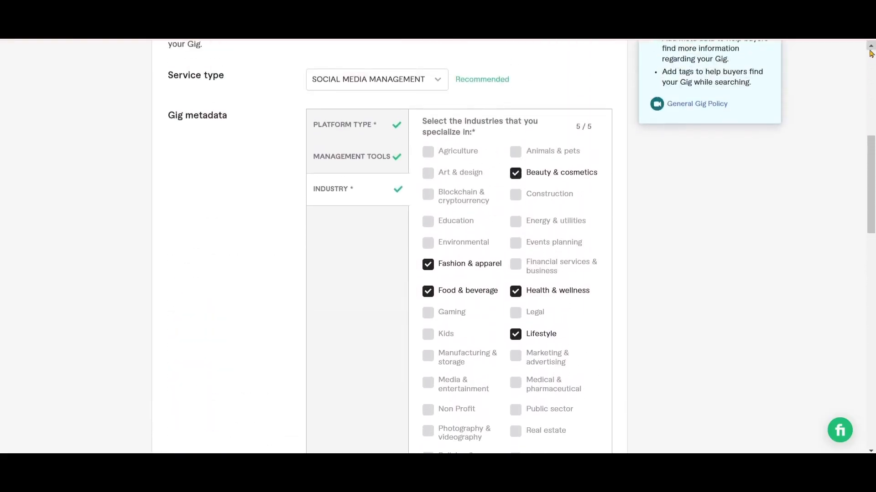
{"action": "left_click", "coordinate": [871, 50]}
{"action": "left_click", "coordinate": [358, 179]}
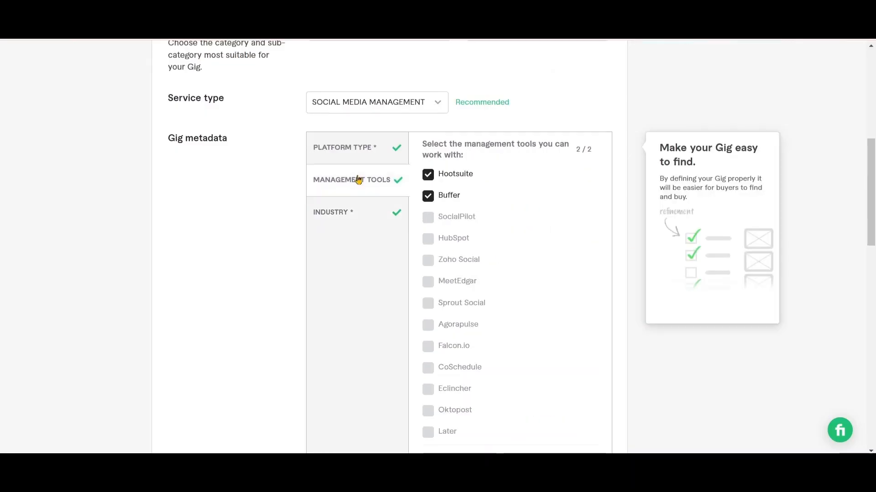
{"action": "left_click", "coordinate": [357, 153]}
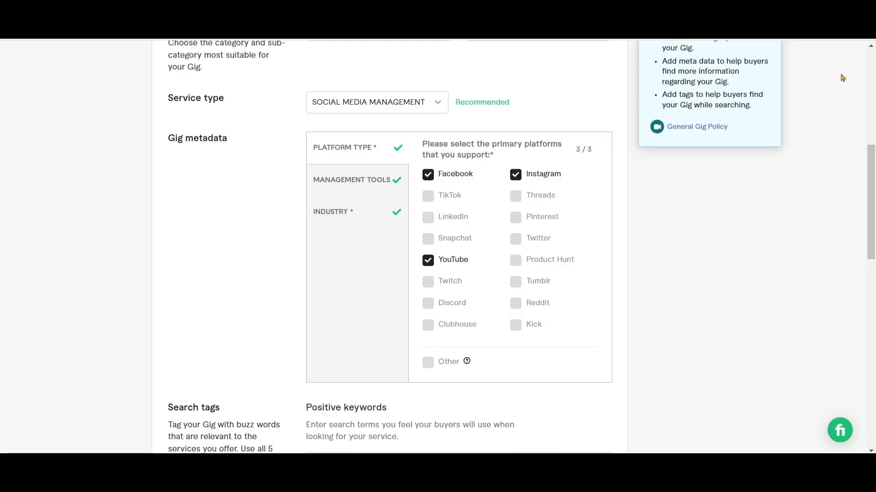
Compare the ending of the gig title with the full text under "My TITLE" in the GIG social Google Docs document
{"action": "scroll", "coordinate": [871, 51], "scroll_direction": "up", "scroll_amount": 4}
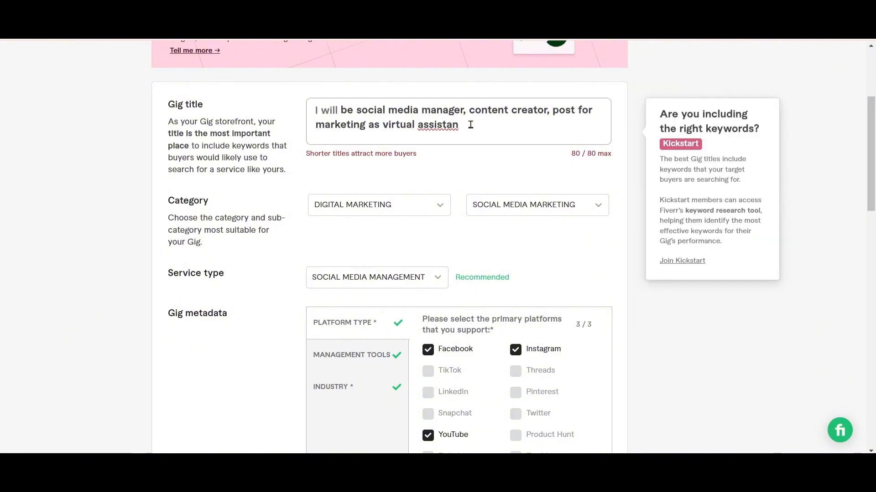
{"action": "left_click", "coordinate": [461, 125]}
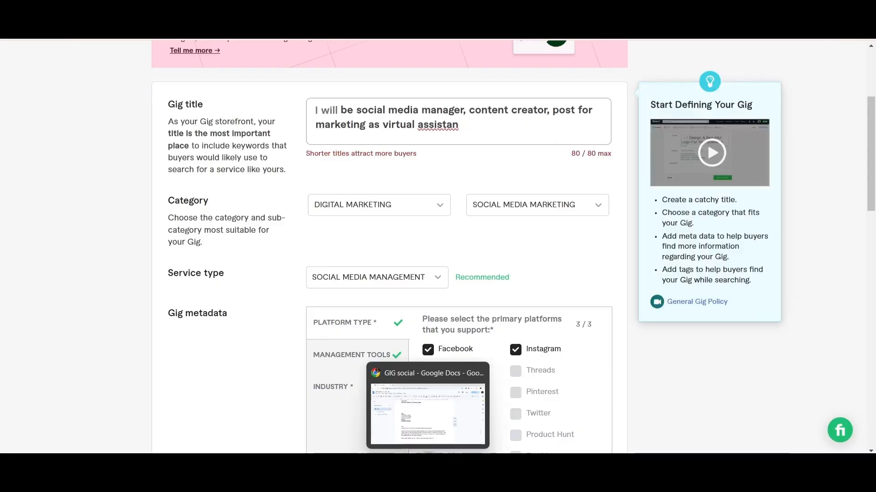
{"action": "left_click", "coordinate": [428, 474]}
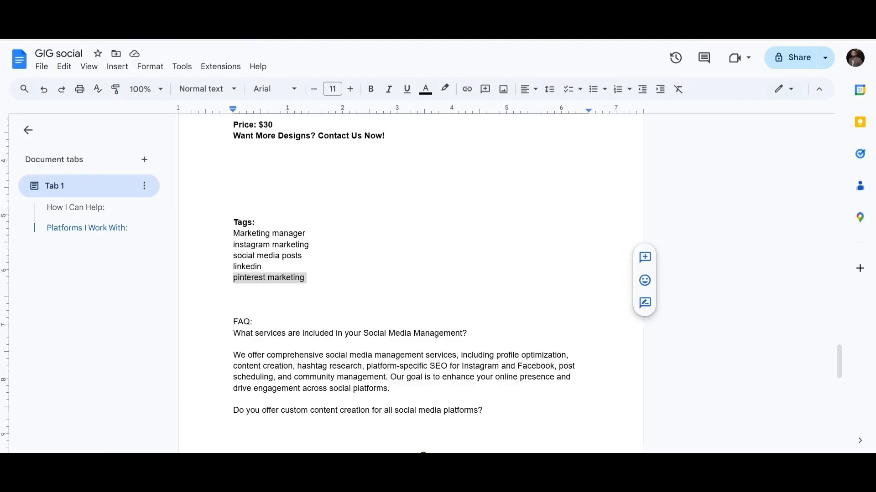
{"action": "left_click", "coordinate": [835, 129]}
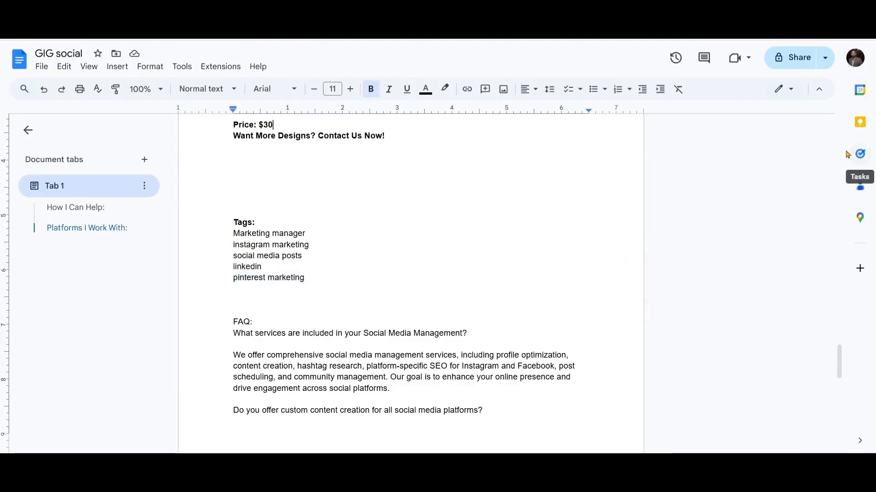
{"action": "scroll", "coordinate": [843, 153], "scroll_direction": "up", "scroll_amount": 15}
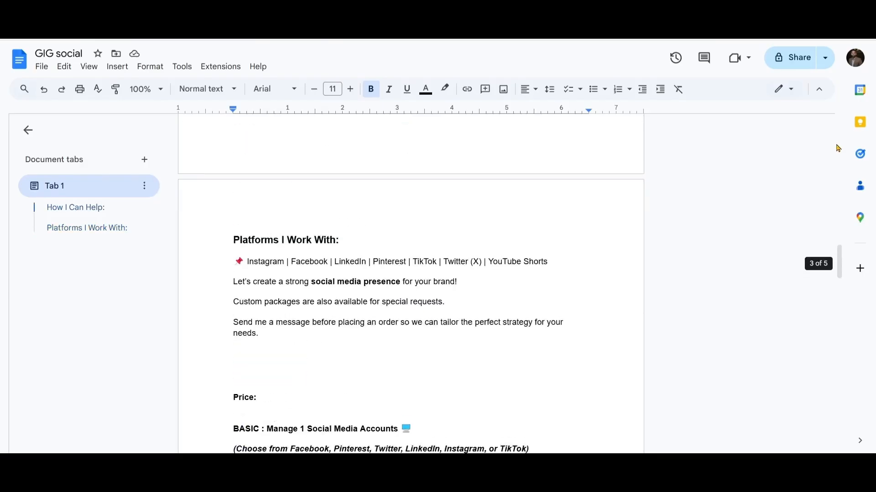
{"action": "scroll", "coordinate": [838, 148], "scroll_direction": "up", "scroll_amount": 5}
{"action": "scroll", "coordinate": [838, 147], "scroll_direction": "up", "scroll_amount": 5}
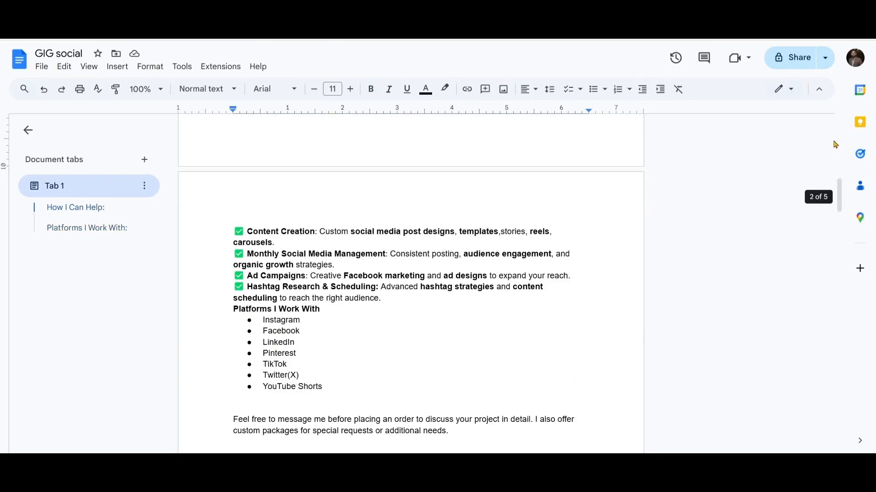
{"action": "scroll", "coordinate": [838, 137], "scroll_direction": "up", "scroll_amount": 5}
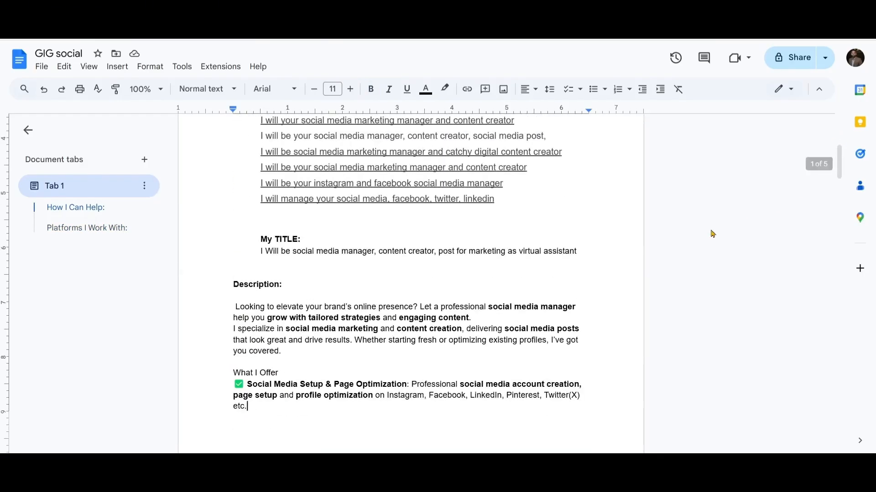
{"action": "left_click", "coordinate": [364, 408]}
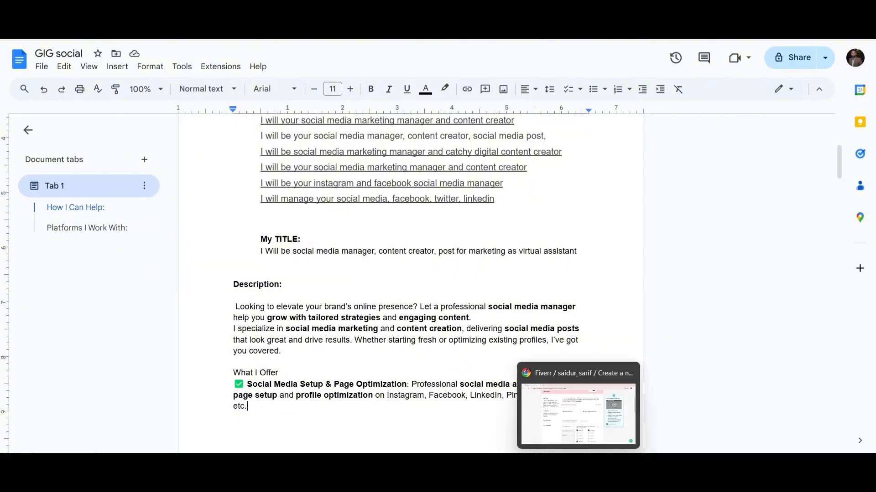
Back in the Fiverr gig form, remove both commas from the gig title and complete its last word as "assistant"
{"action": "left_click", "coordinate": [577, 465]}
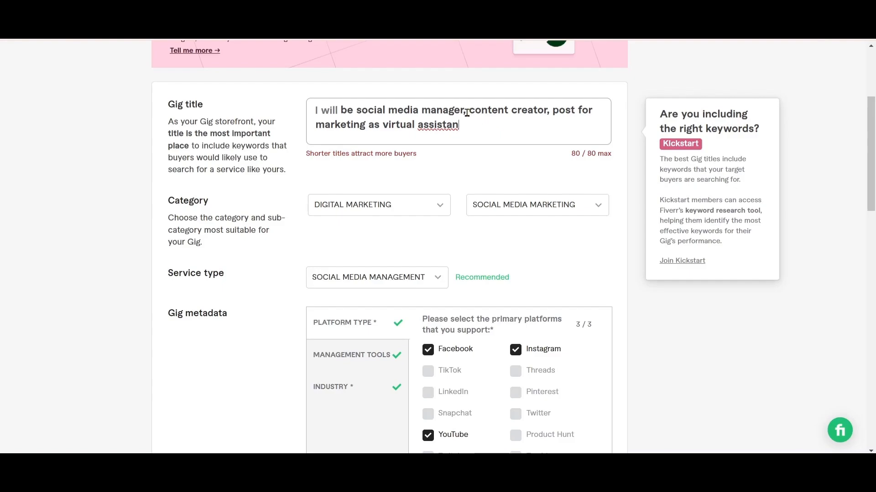
{"action": "key", "text": "BackSpace"}
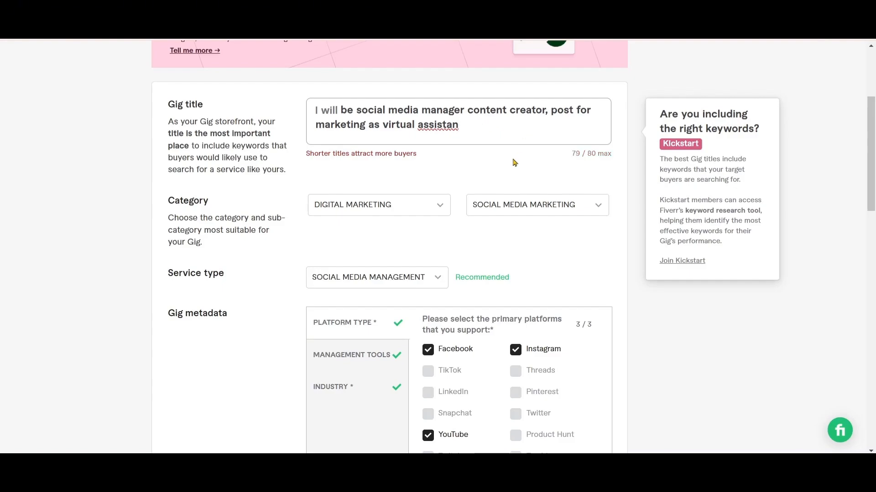
{"action": "left_click", "coordinate": [548, 109]}
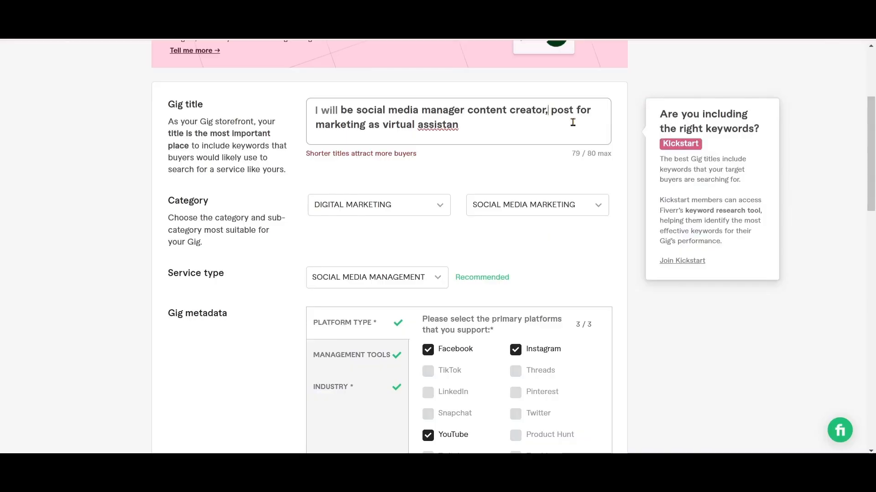
{"action": "key", "text": "BackSpace"}
{"action": "type", "text": "t"}
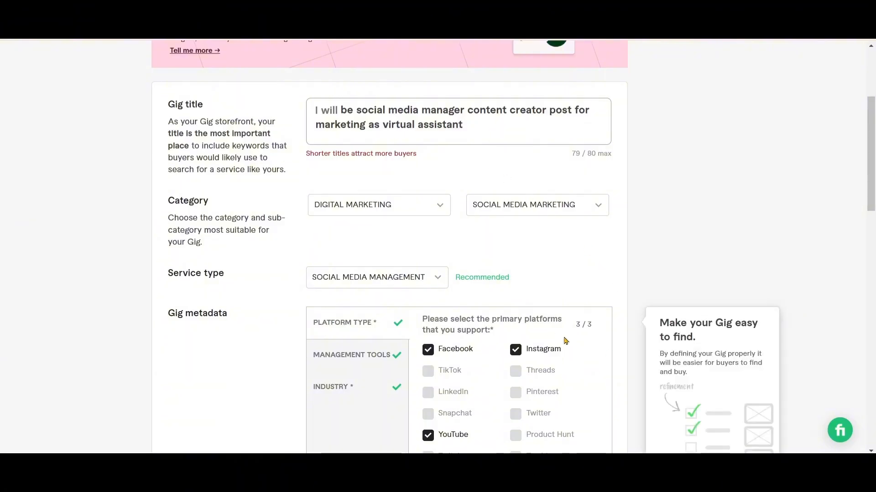
Save the completed gig overview and continue to the Scope & Pricing page's package table
{"action": "scroll", "coordinate": [835, 418], "scroll_direction": "down", "scroll_amount": 12}
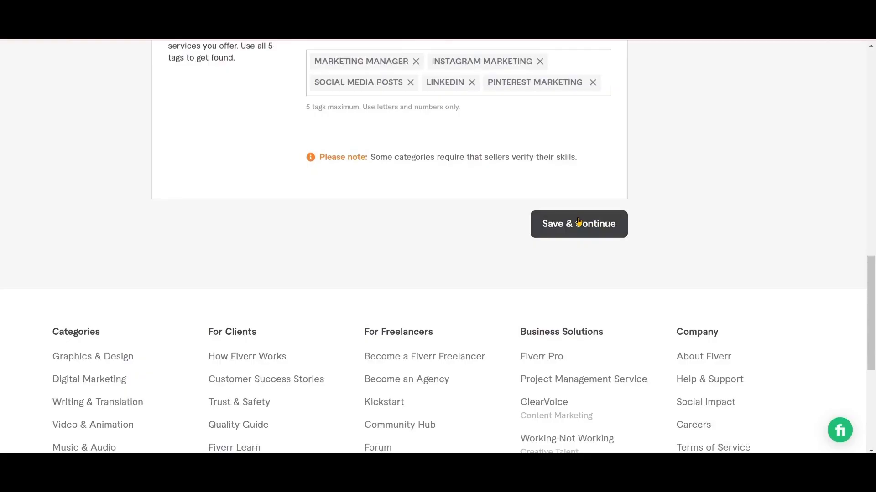
{"action": "left_click", "coordinate": [578, 223]}
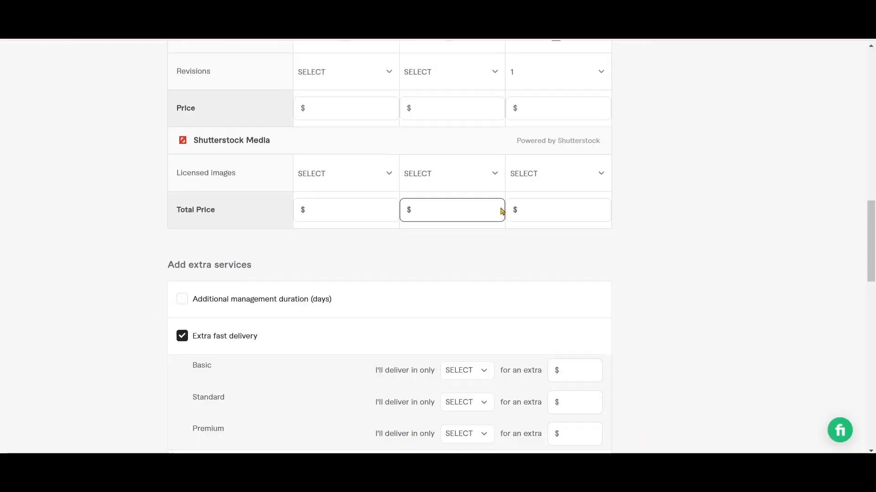
{"action": "scroll", "coordinate": [648, 213], "scroll_direction": "down", "scroll_amount": 1}
{"action": "scroll", "coordinate": [648, 213], "scroll_direction": "up", "scroll_amount": 1}
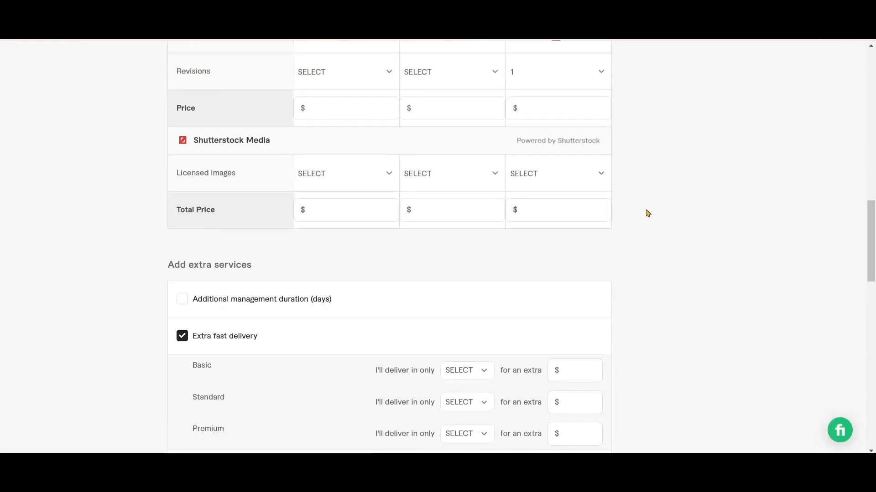
{"action": "left_click", "coordinate": [871, 46]}
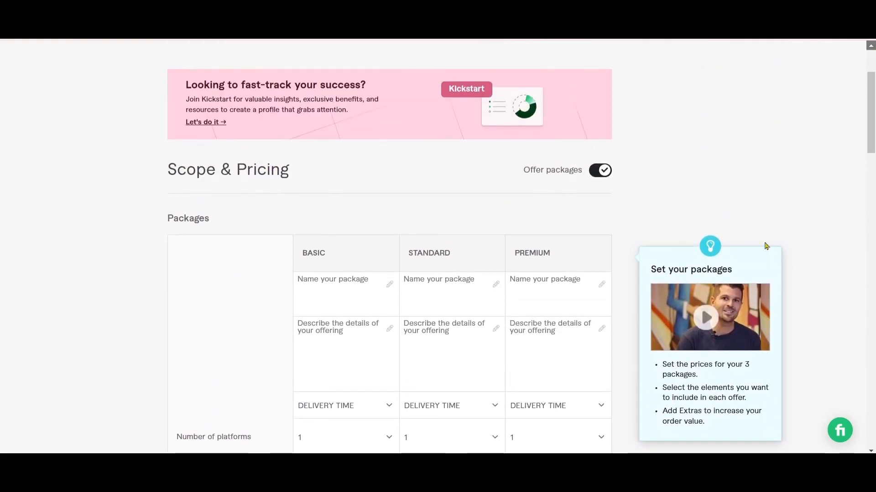
Name the Basic package "BASIC" and paste in its description, from "3 Days of Management" to "Best Hashtags", copied from the GIG social Google Docs document
{"action": "scroll", "coordinate": [314, 188], "scroll_direction": "down", "scroll_amount": 2}
{"action": "left_click", "coordinate": [315, 187]}
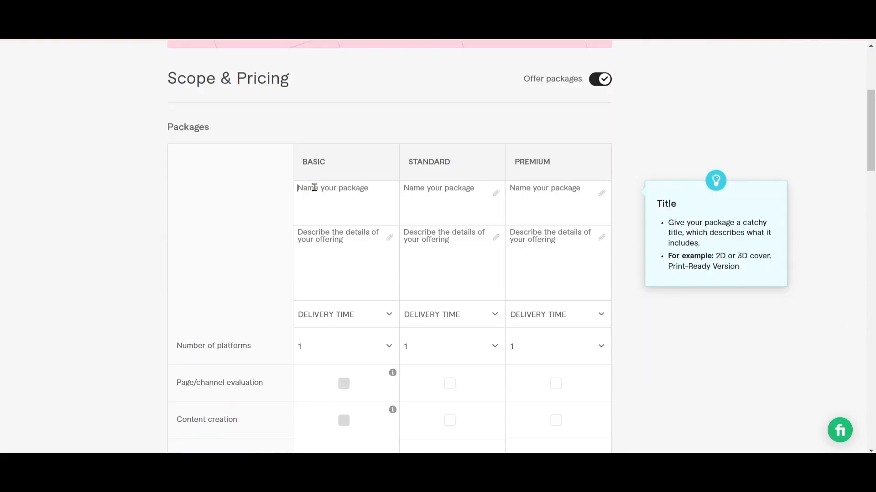
{"action": "type", "text": "B"}
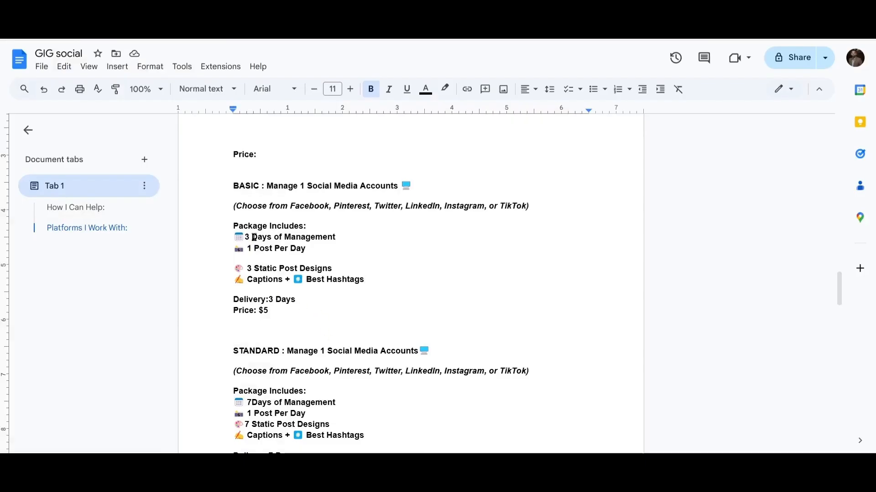
{"action": "left_click_drag", "start_coordinate": [233, 237], "coordinate": [364, 280]}
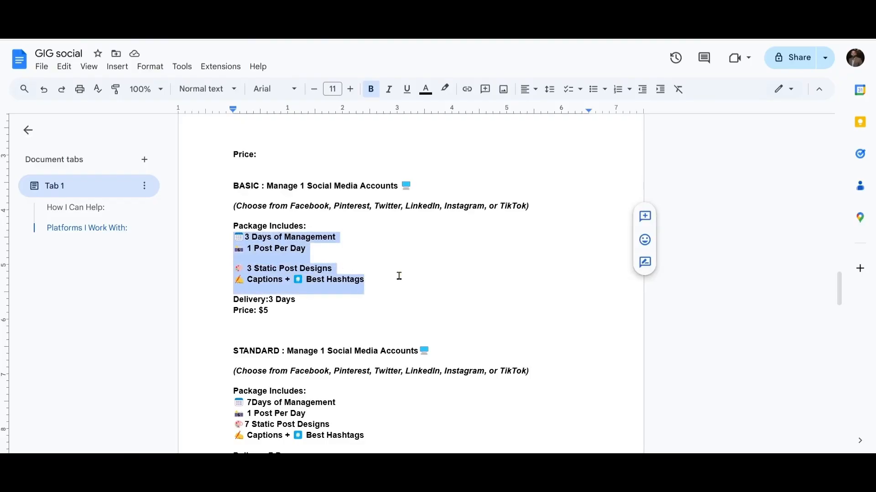
{"action": "left_click", "coordinate": [578, 477]}
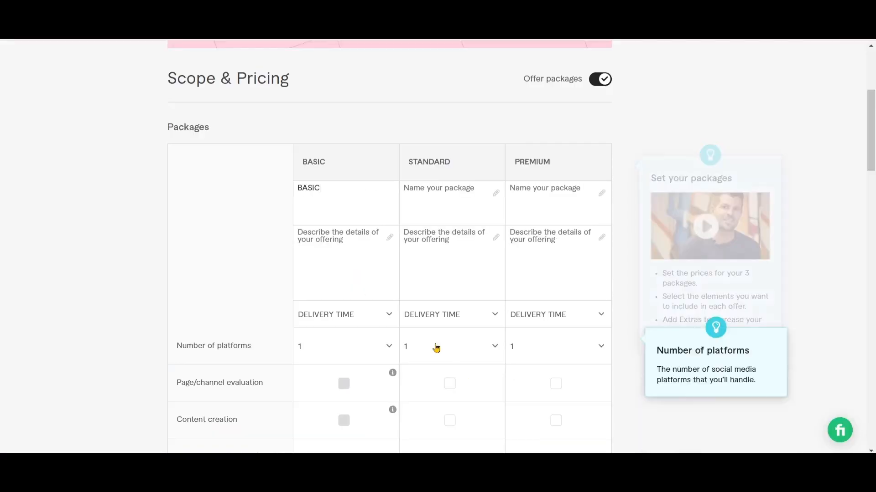
{"action": "left_click", "coordinate": [339, 237]}
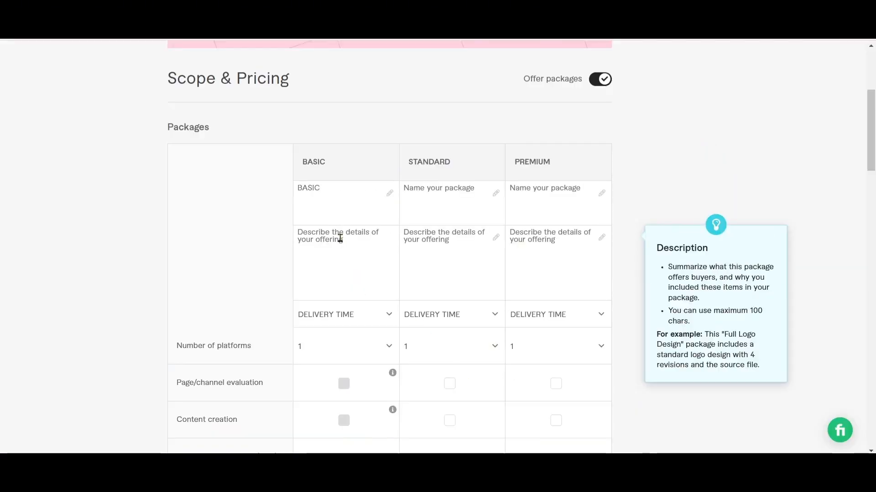
{"action": "key", "text": "ctrl+v"}
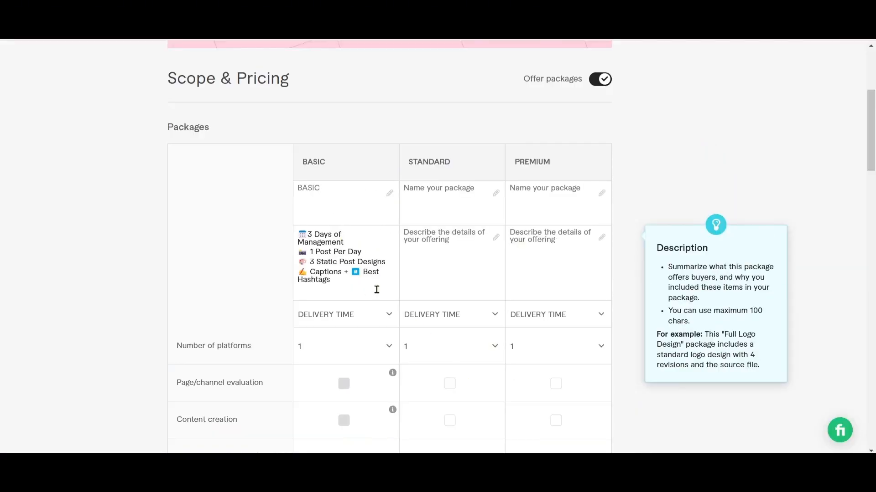
Check the Basic package's delivery in the GIG social document, and in Fiverr set 3 days delivery and 1 platform for it
{"action": "mouse_move", "coordinate": [378, 318]}
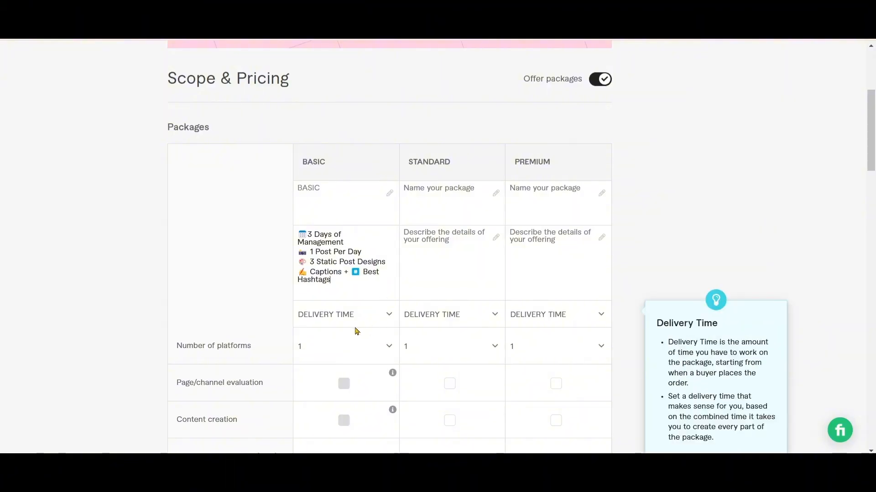
{"action": "mouse_move", "coordinate": [426, 433]}
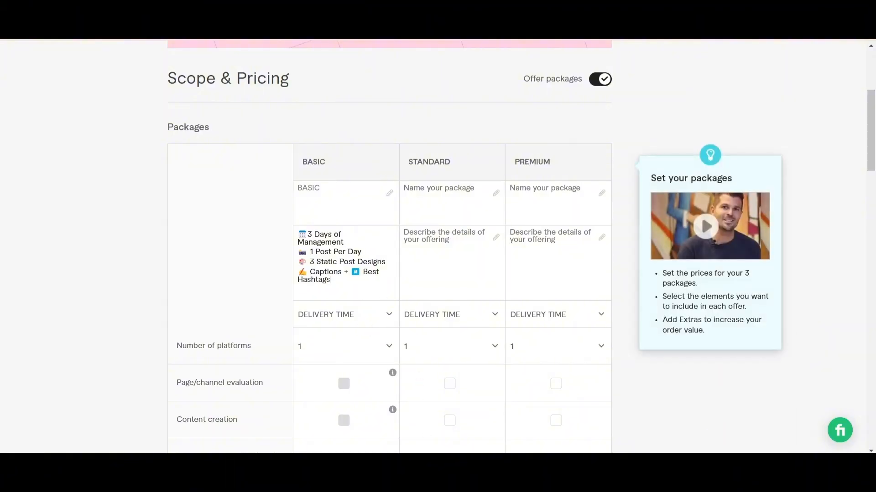
{"action": "mouse_move", "coordinate": [428, 463]}
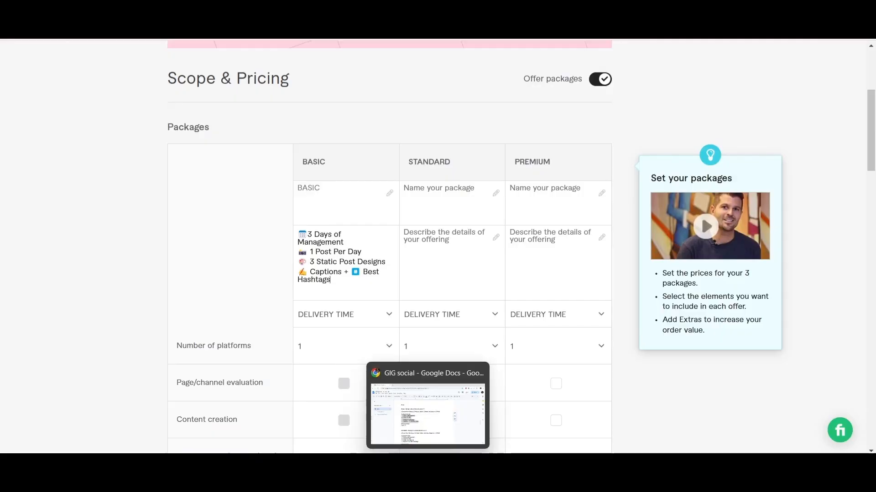
{"action": "left_click", "coordinate": [428, 463]}
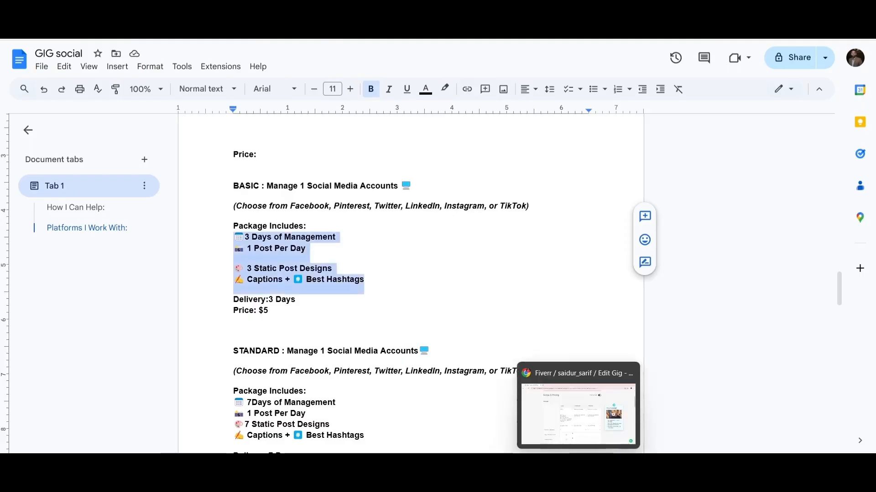
{"action": "left_click", "coordinate": [570, 411]}
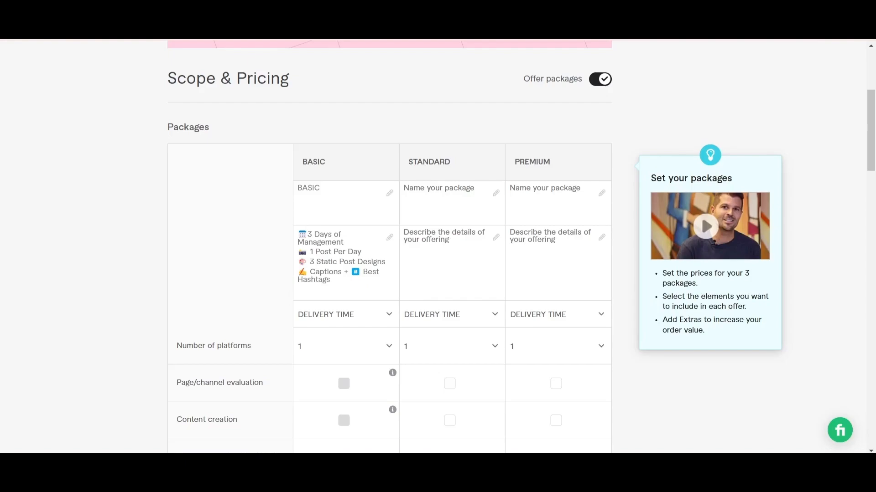
{"action": "left_click", "coordinate": [391, 317]}
{"action": "left_click", "coordinate": [347, 252]}
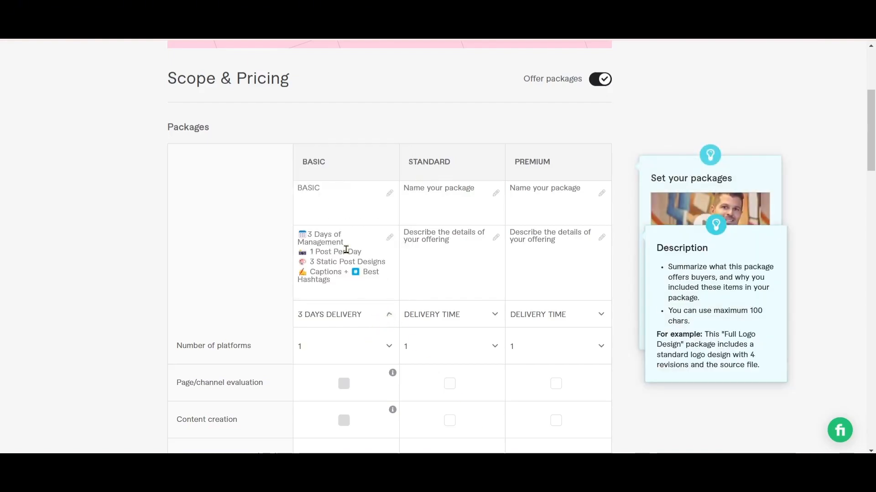
{"action": "left_click", "coordinate": [388, 351]}
{"action": "left_click", "coordinate": [312, 203]}
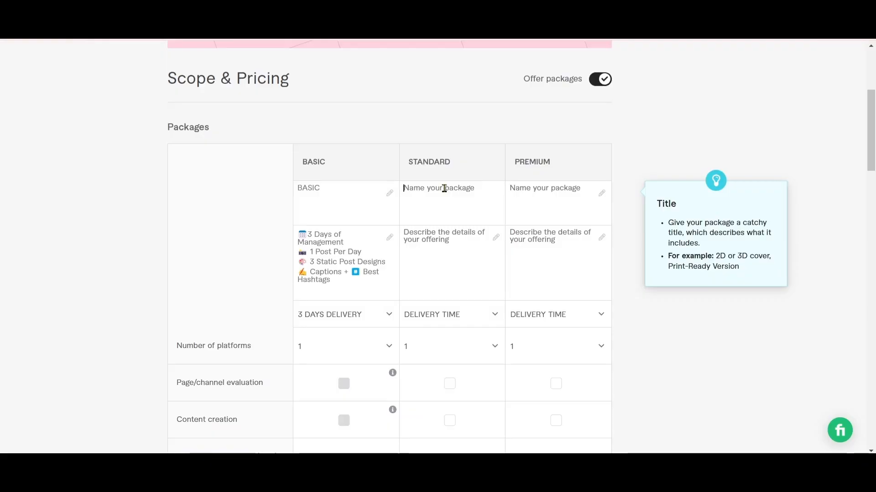
Name the Standard package "STANDARD" and paste in its description, from "7Days of Management" to "Best Hashtags", copied from the GIG social document
{"action": "type", "text": "STANDARD"}
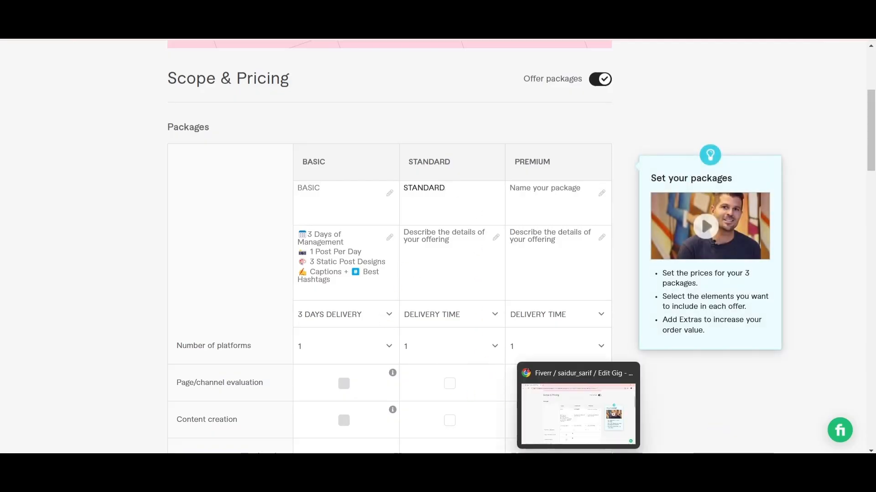
{"action": "left_click", "coordinate": [426, 473]}
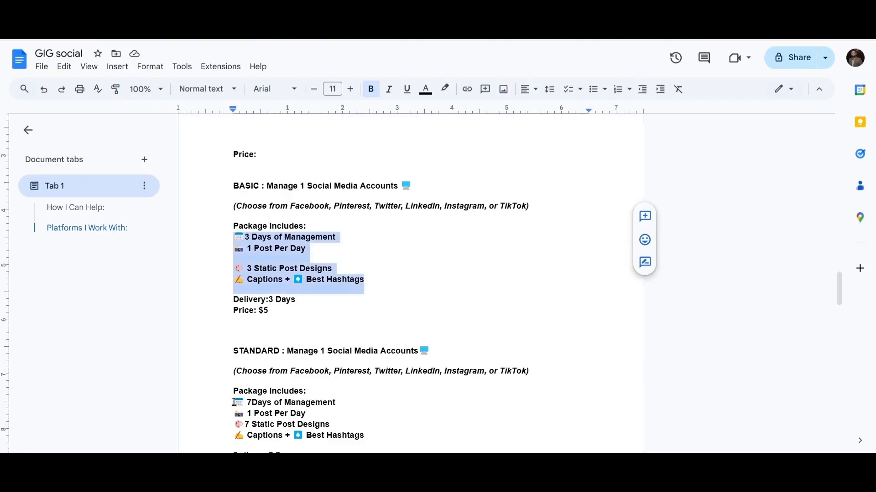
{"action": "left_click_drag", "start_coordinate": [234, 403], "coordinate": [365, 434]}
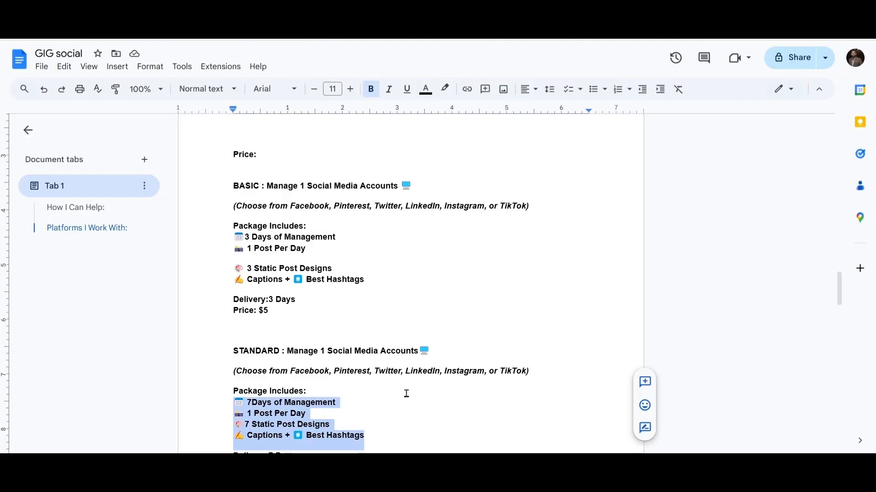
{"action": "left_click", "coordinate": [580, 475]}
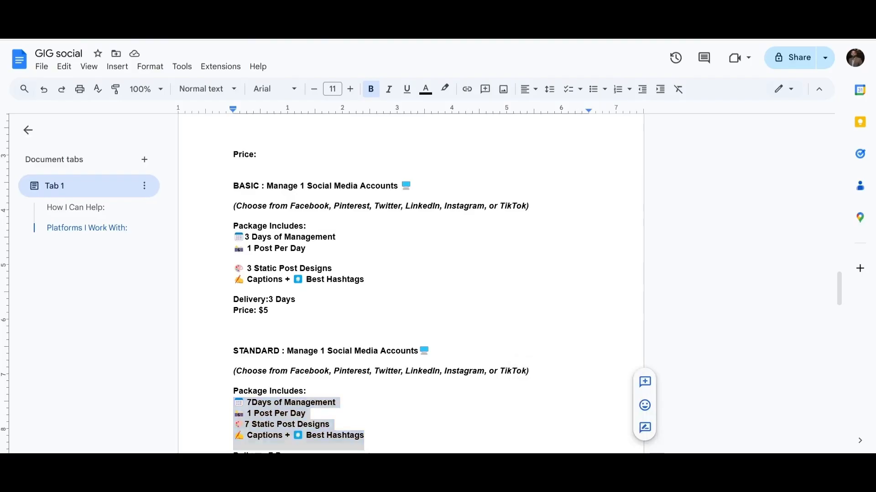
{"action": "left_click", "coordinate": [435, 242]}
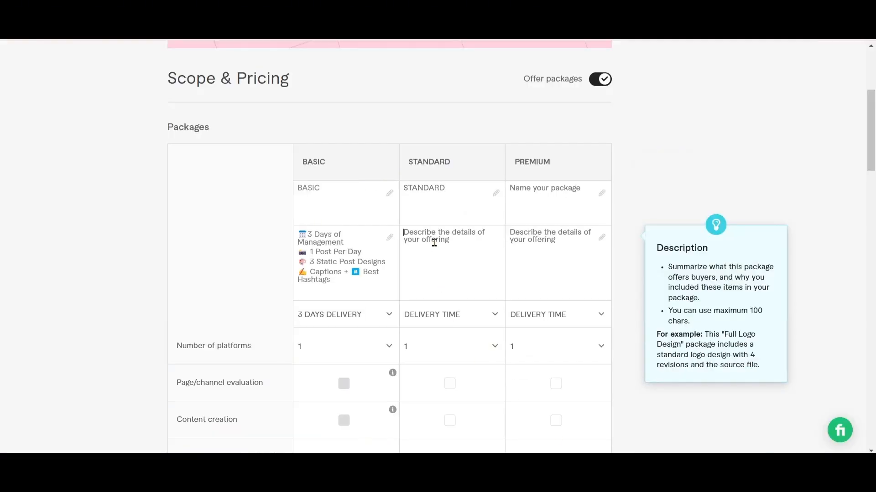
{"action": "type", "text": "🗓 7Days of Management 📷 1 Post Per Day 🎨 7 Static Post Designs ✍ Captions + #️⃣ Best Hashtags"}
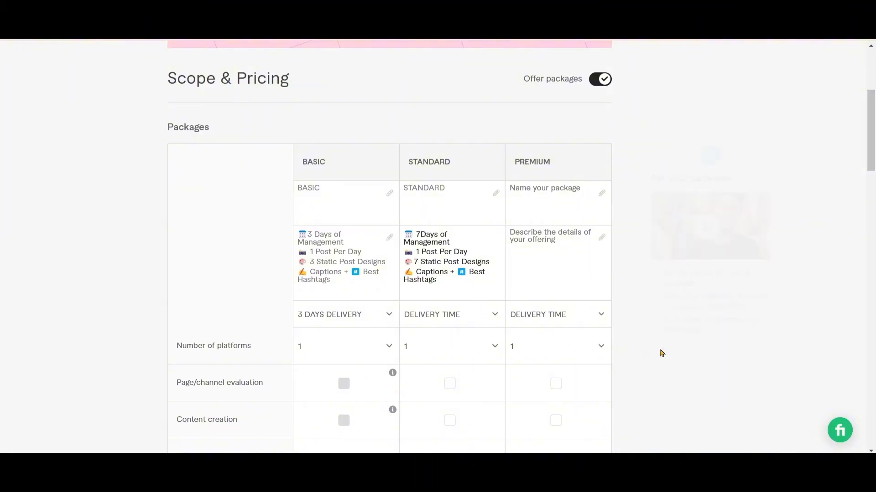
Check the Standard package's delivery in the GIG social document, and in Fiverr set 7 days delivery and 2 platforms for it
{"action": "mouse_move", "coordinate": [428, 474]}
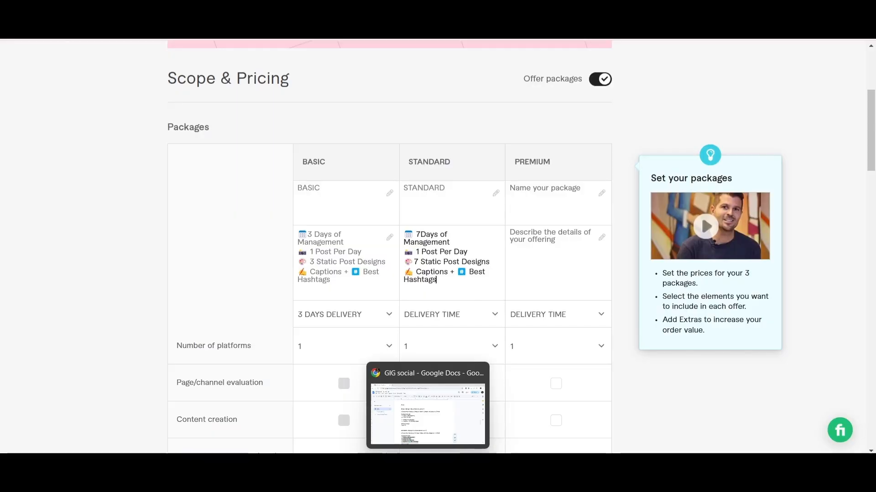
{"action": "left_click", "coordinate": [427, 411]}
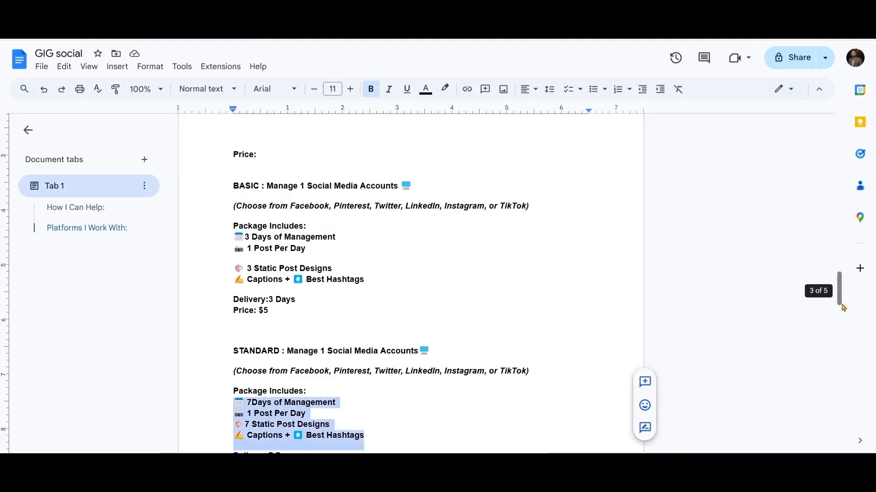
{"action": "left_click_drag", "start_coordinate": [843, 307], "coordinate": [843, 327]}
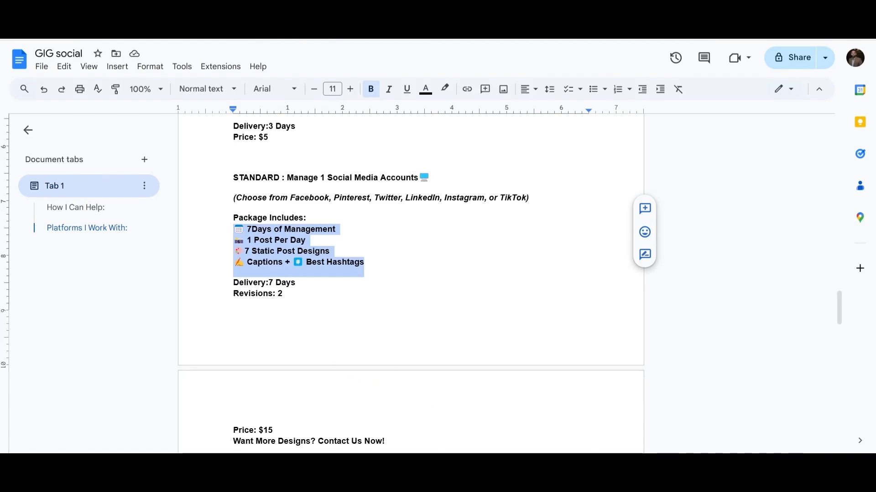
{"action": "mouse_move", "coordinate": [578, 466]}
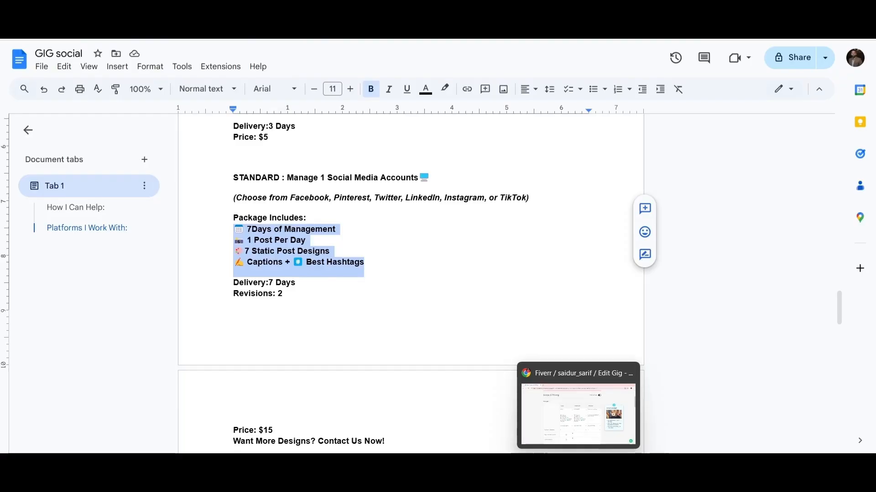
{"action": "left_click", "coordinate": [578, 466]}
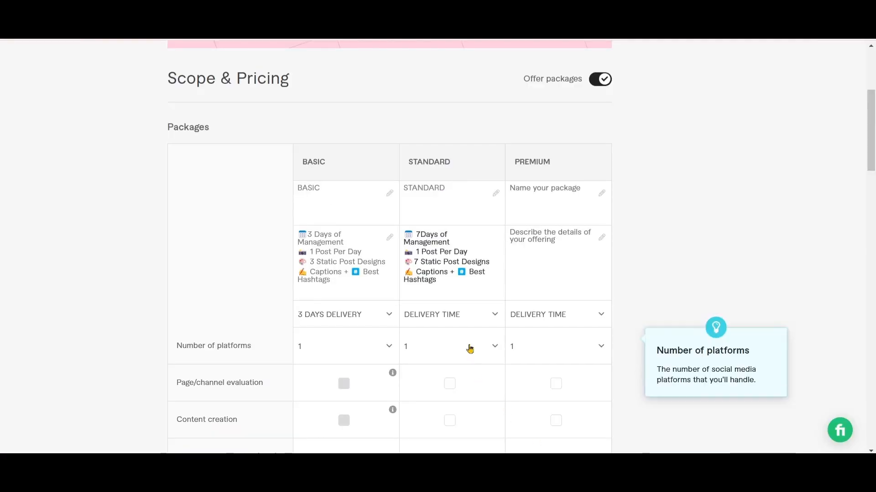
{"action": "left_click", "coordinate": [496, 322]}
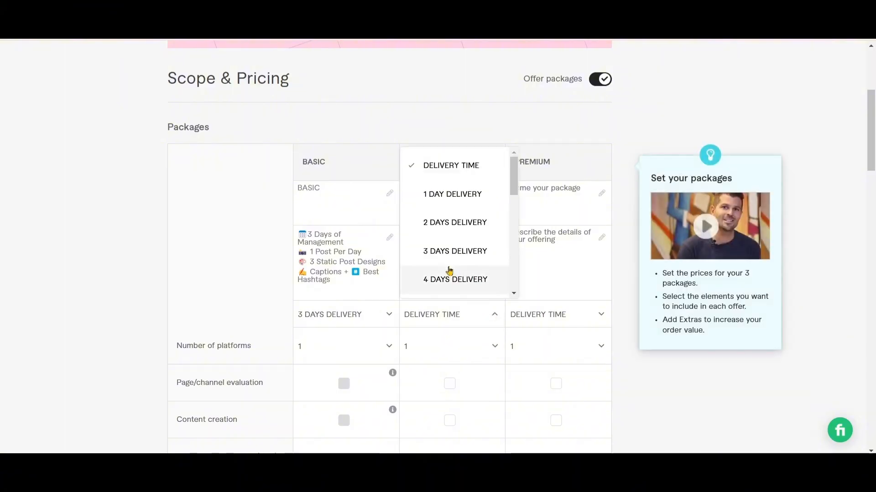
{"action": "scroll", "coordinate": [450, 252], "scroll_direction": "down", "scroll_amount": 3}
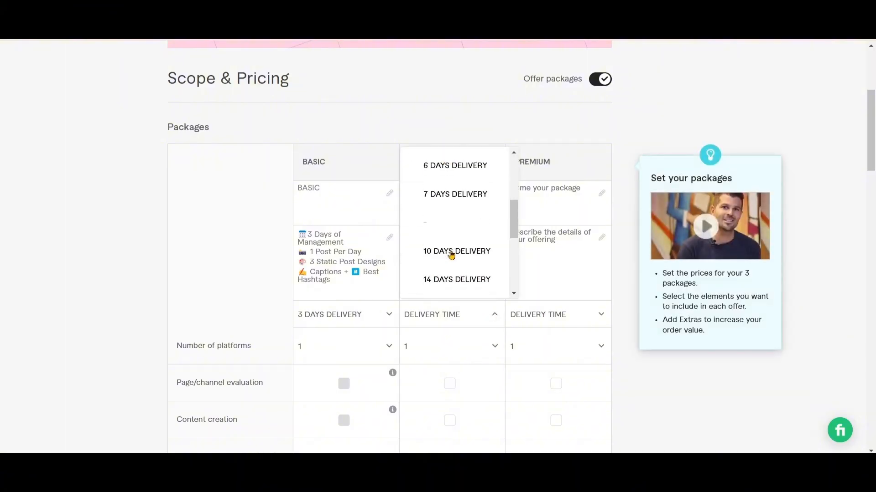
{"action": "left_click", "coordinate": [451, 195]}
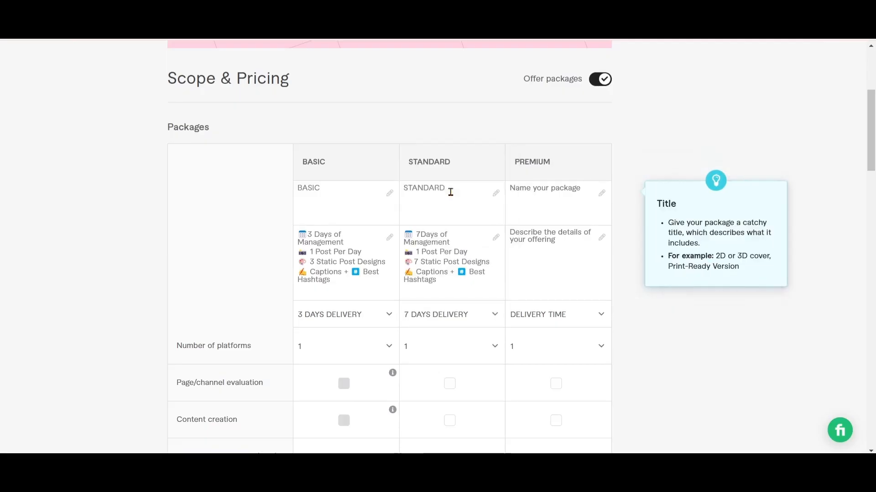
{"action": "left_click", "coordinate": [495, 347]}
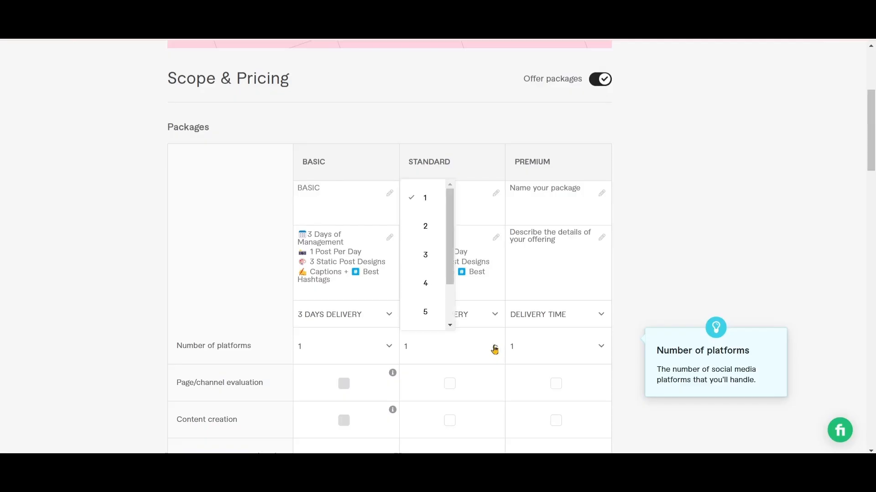
{"action": "left_click", "coordinate": [425, 228]}
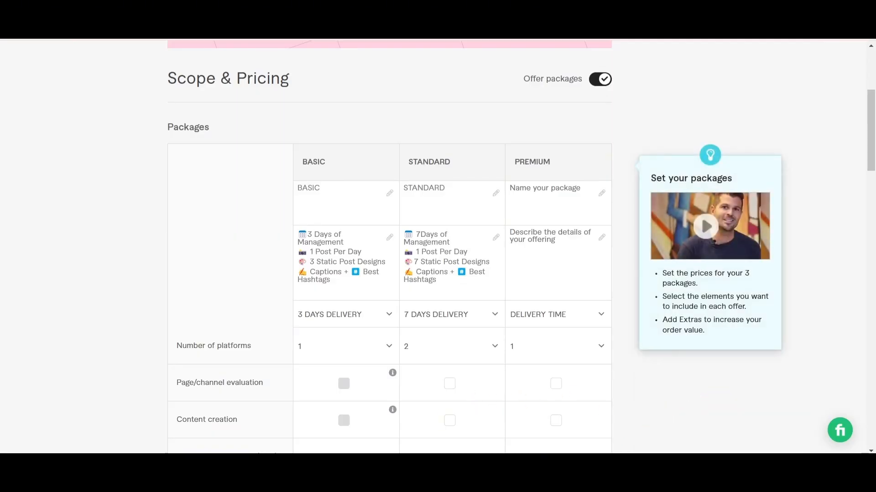
Copy the PREMIUM package's contents, from "15 Days of Management" to "Best Hashtags", from the GIG social Google Docs document
{"action": "left_click", "coordinate": [393, 463]}
{"action": "left_click", "coordinate": [431, 303]}
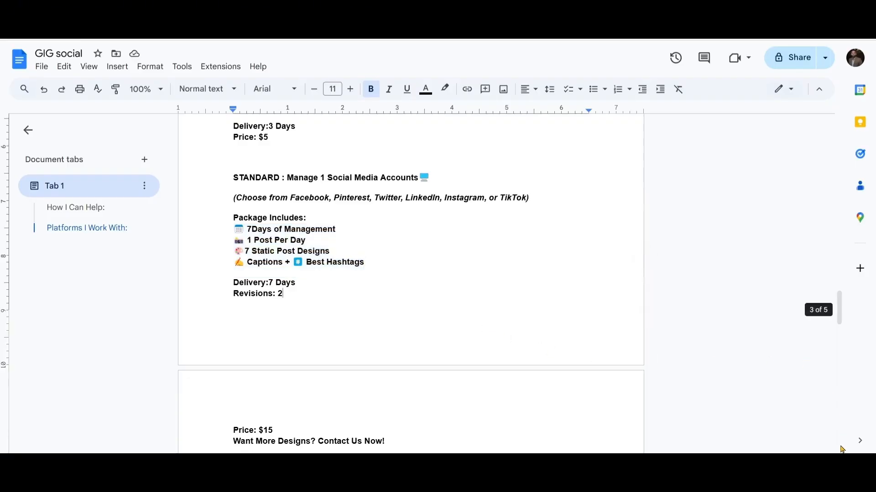
{"action": "scroll", "coordinate": [842, 449], "scroll_direction": "down", "scroll_amount": 6}
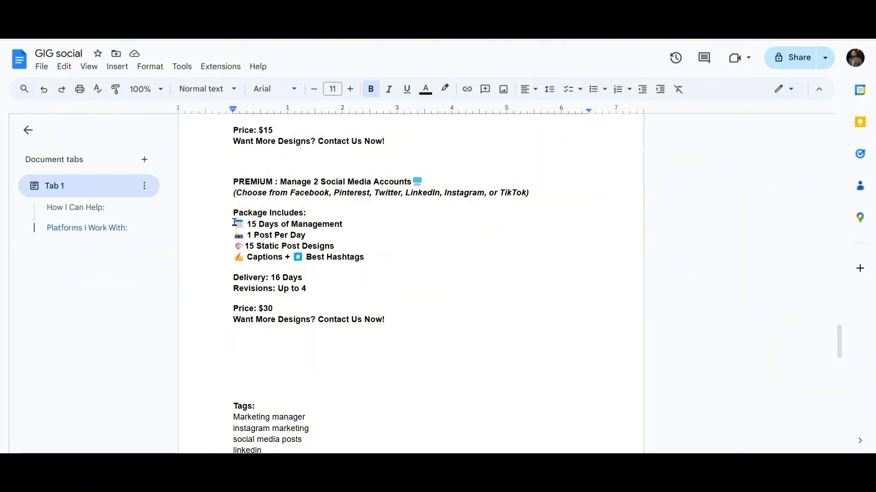
{"action": "left_click_drag", "start_coordinate": [232, 224], "coordinate": [362, 257]}
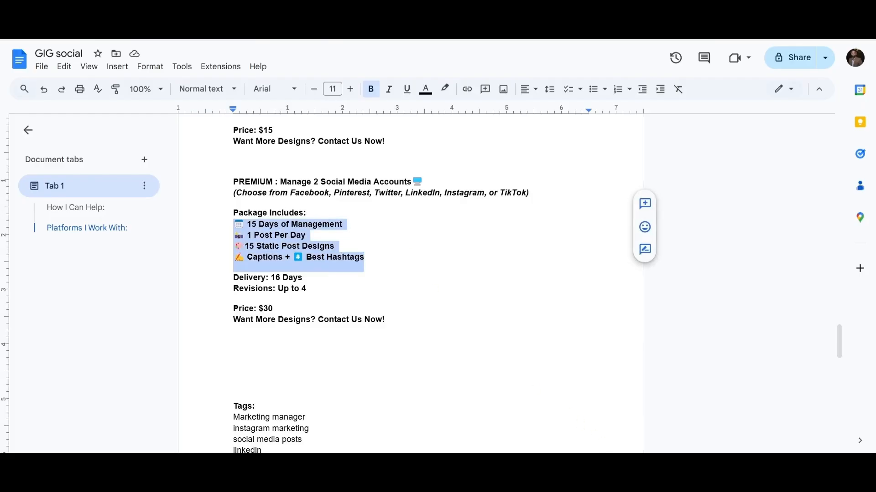
{"action": "mouse_move", "coordinate": [578, 462]}
Back in Fiverr, name the Premium package "PREMIUM" and paste the copied contents in as its description
{"action": "left_click", "coordinate": [578, 417]}
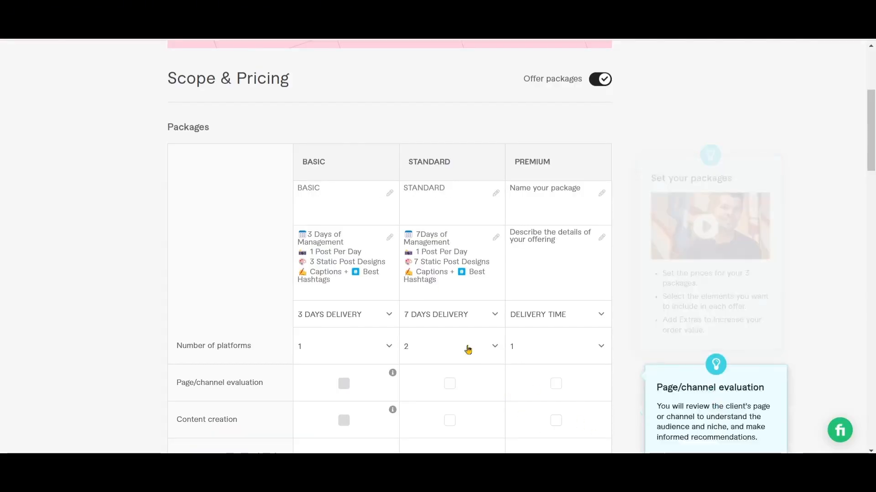
{"action": "left_click", "coordinate": [549, 195]}
{"action": "type", "text": "P"}
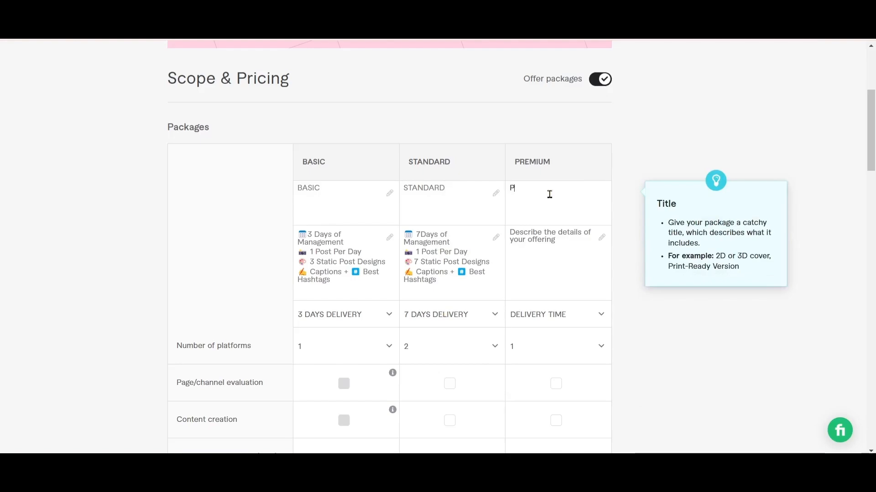
{"action": "type", "text": "REMIMU"}
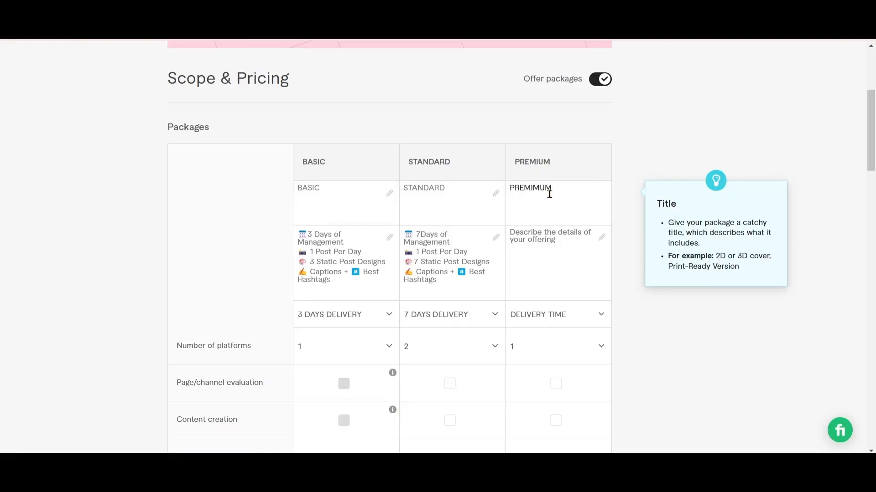
{"action": "type", "text": "M"}
{"action": "left_click", "coordinate": [538, 188]}
{"action": "key", "text": "BackSpace"}
{"action": "left_click", "coordinate": [534, 232]}
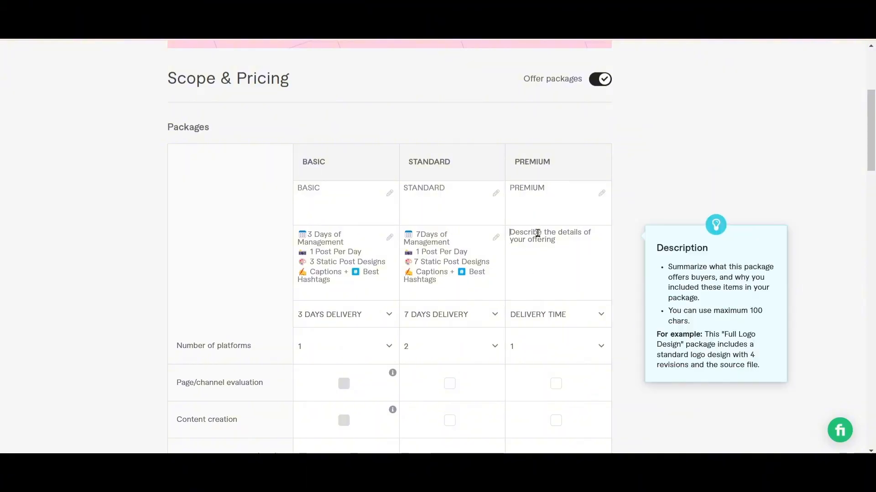
{"action": "type", "text": "📅 15 Days of Management 📷 1 Post Per Day 🎨15 Static Post Designs ✍ Captions + #️⃣ Best Hashtags"}
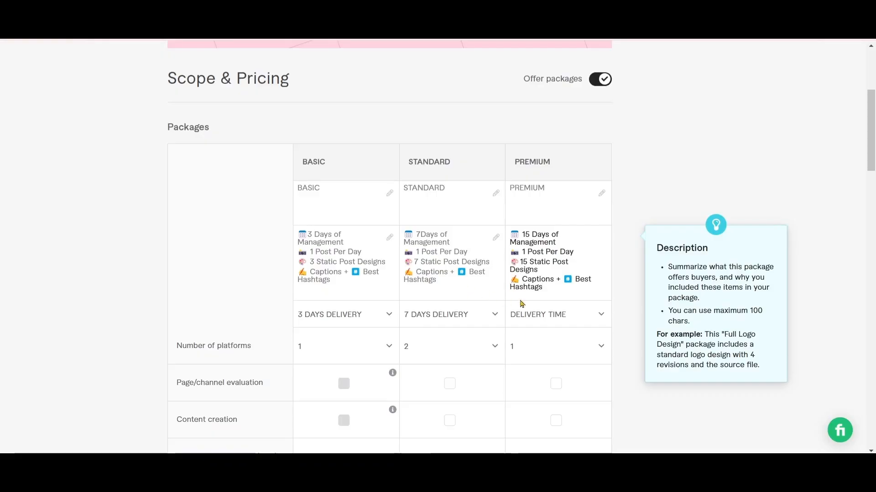
{"action": "mouse_move", "coordinate": [528, 330]}
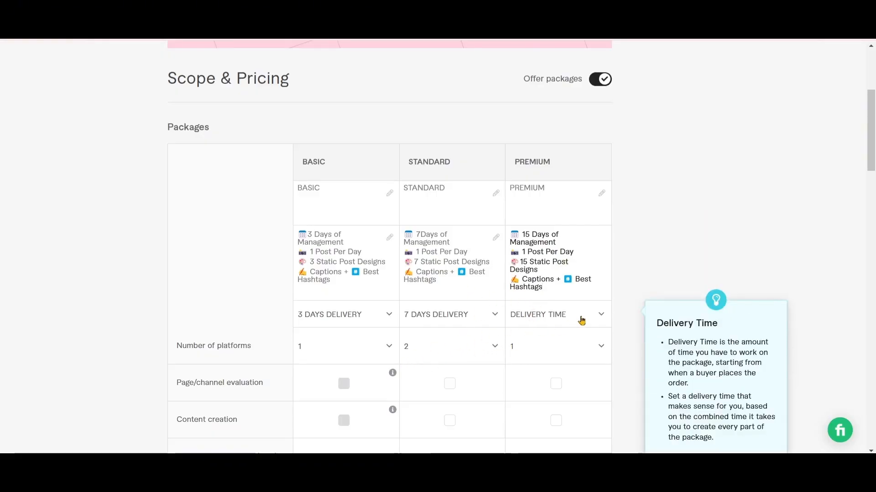
{"action": "left_click", "coordinate": [601, 316]}
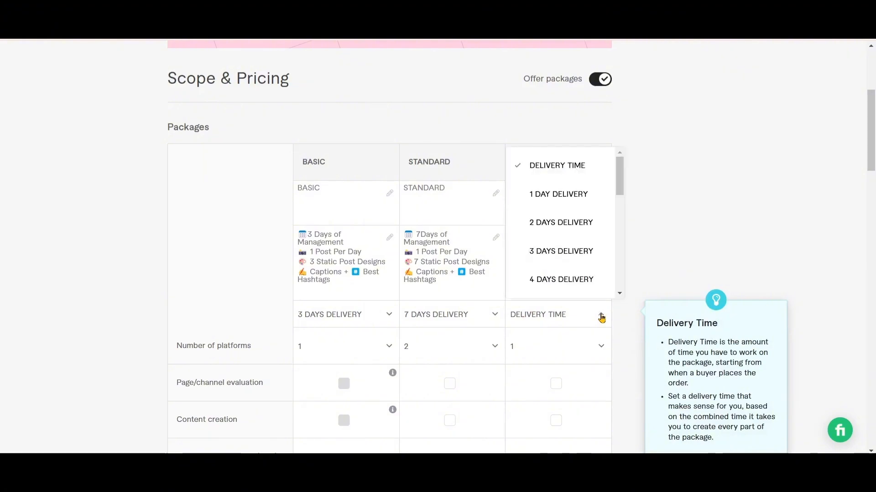
{"action": "left_click", "coordinate": [621, 294]}
{"action": "left_click", "coordinate": [622, 294]}
{"action": "left_click", "coordinate": [622, 293]}
{"action": "left_click", "coordinate": [621, 294]}
{"action": "left_click", "coordinate": [622, 293]}
{"action": "left_click", "coordinate": [622, 293]}
{"action": "left_click", "coordinate": [622, 293]}
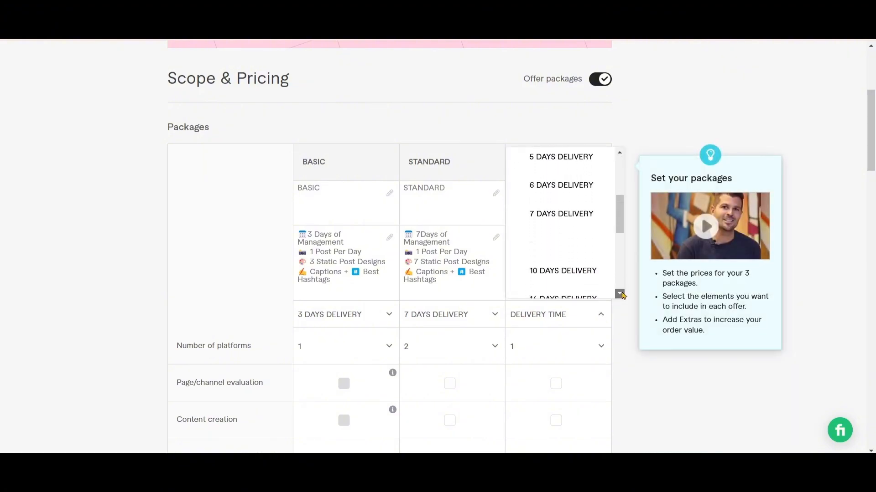
{"action": "left_click", "coordinate": [621, 294]}
{"action": "left_click", "coordinate": [622, 294]}
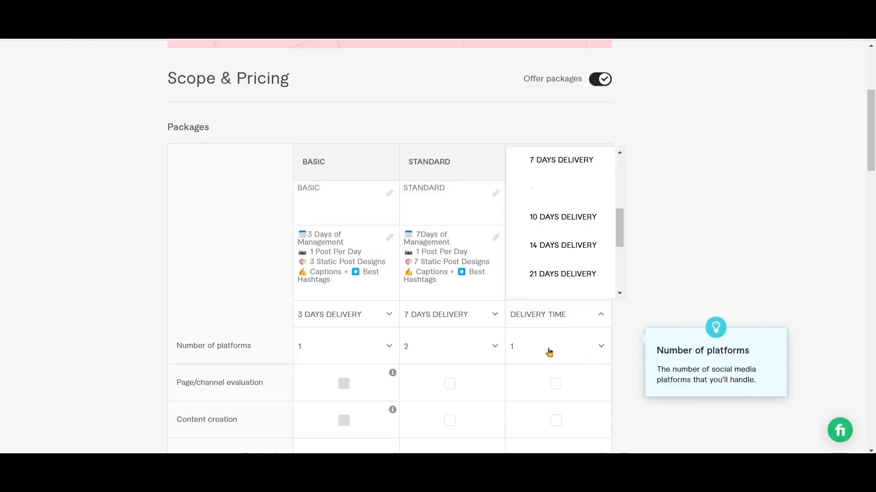
{"action": "left_click", "coordinate": [598, 348]}
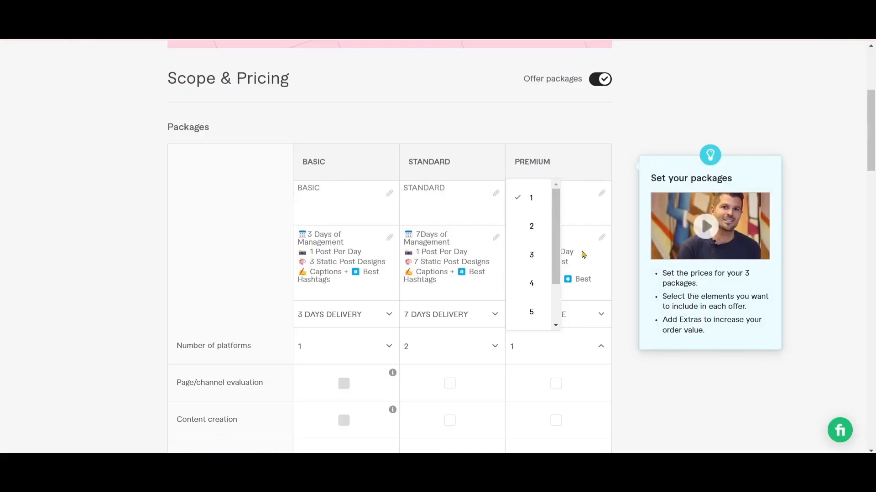
{"action": "left_click", "coordinate": [218, 261]}
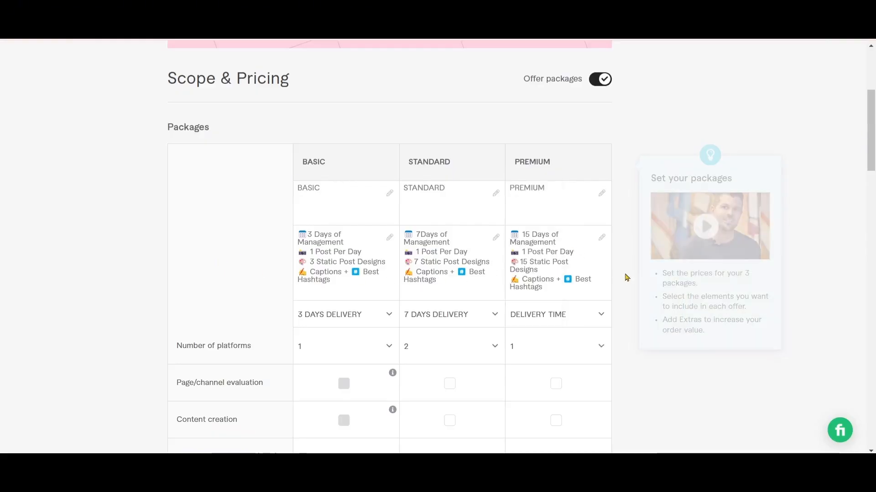
Change the Premium package's description to 20 Static Post Designs and 20 Days of Management
{"action": "left_click", "coordinate": [527, 261]}
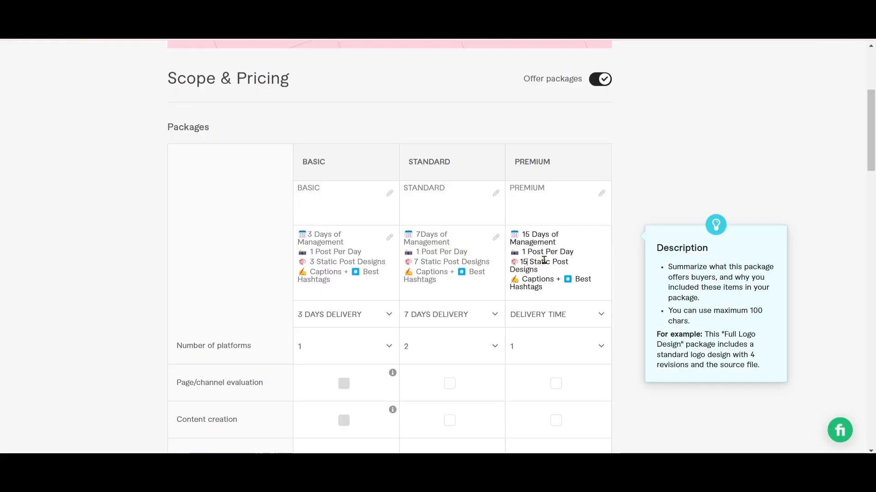
{"action": "key", "text": "BackSpace"}
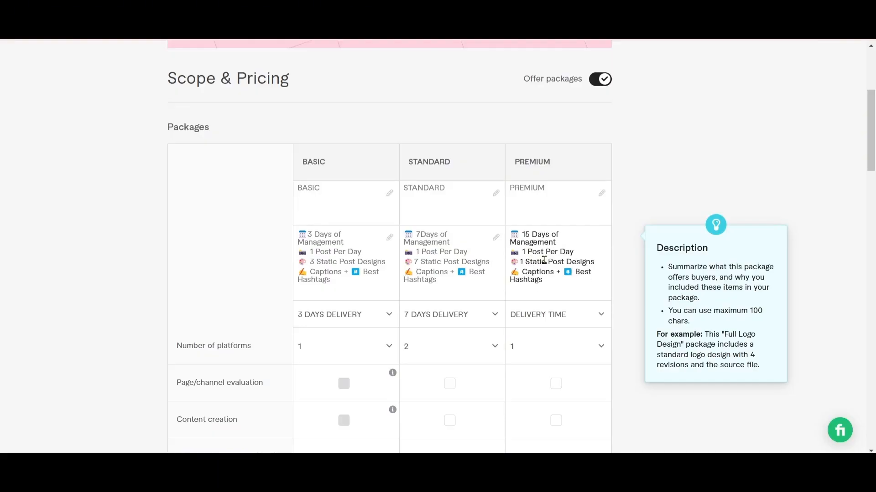
{"action": "key", "text": "BackSpace"}
{"action": "type", "text": "20"}
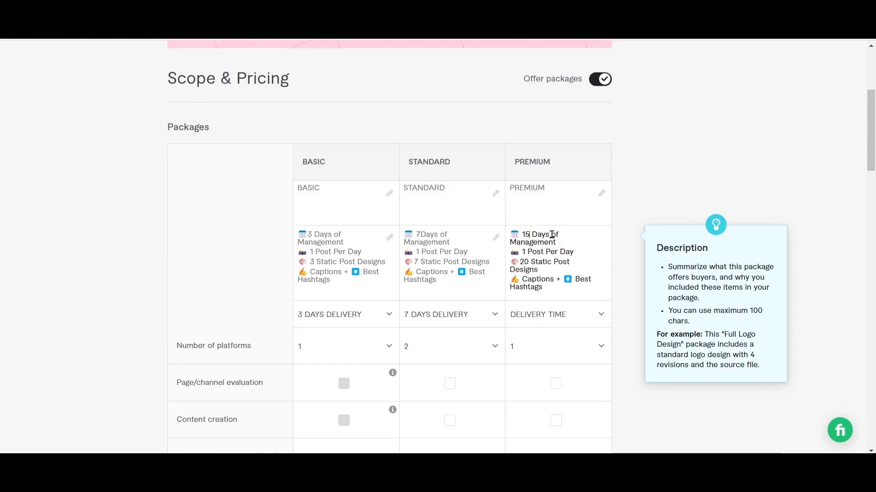
{"action": "key", "text": "BackSpace"}
{"action": "key", "text": "BackSpace"}
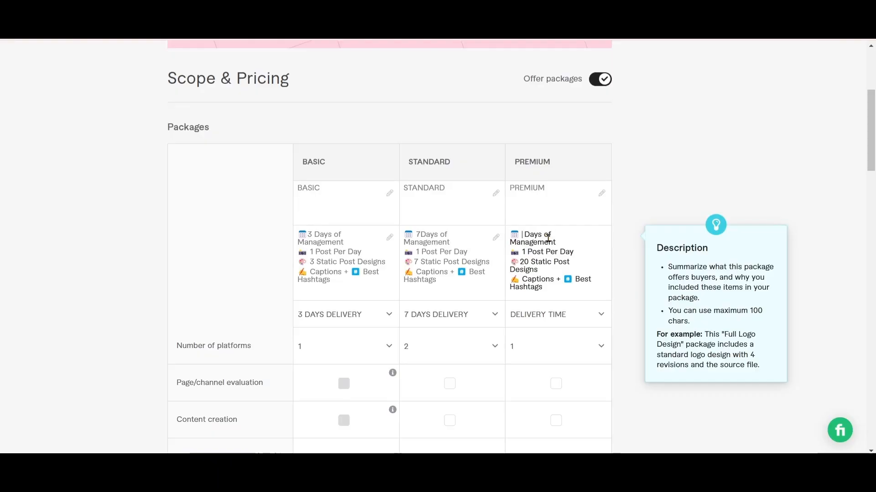
{"action": "type", "text": "20"}
Set 21 days delivery for the Premium package, check its details in the GIG social document, and set 3 platforms for it
{"action": "left_click", "coordinate": [600, 315]}
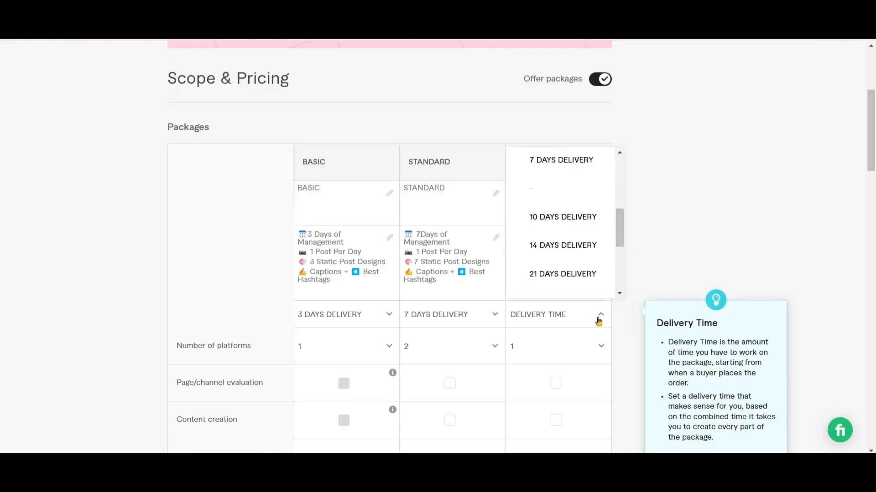
{"action": "left_click", "coordinate": [578, 278]}
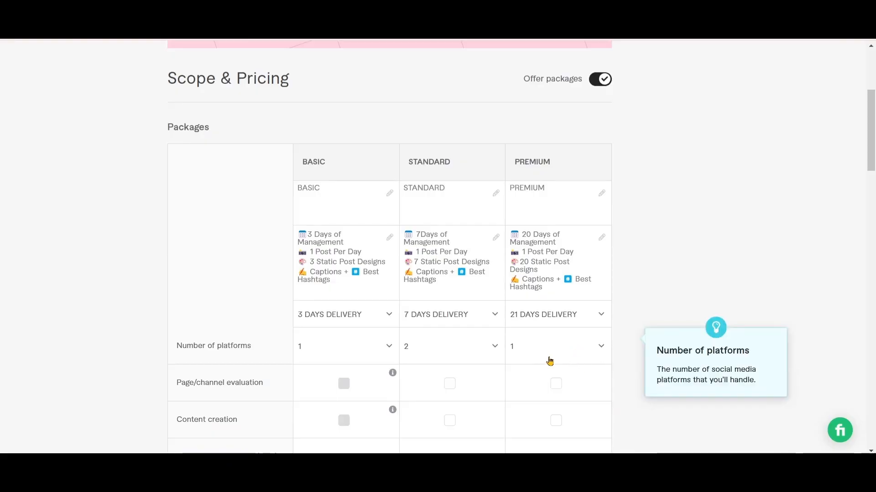
{"action": "mouse_move", "coordinate": [578, 472]}
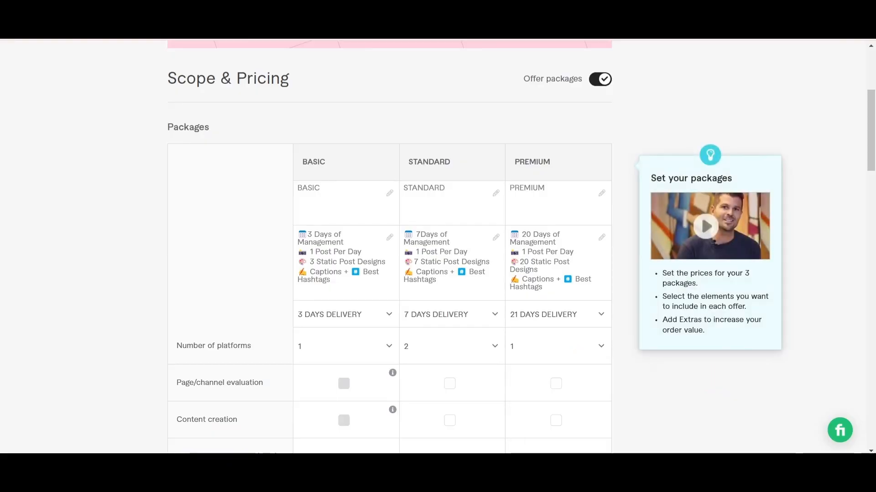
{"action": "left_click", "coordinate": [425, 472]}
{"action": "left_click", "coordinate": [377, 359]}
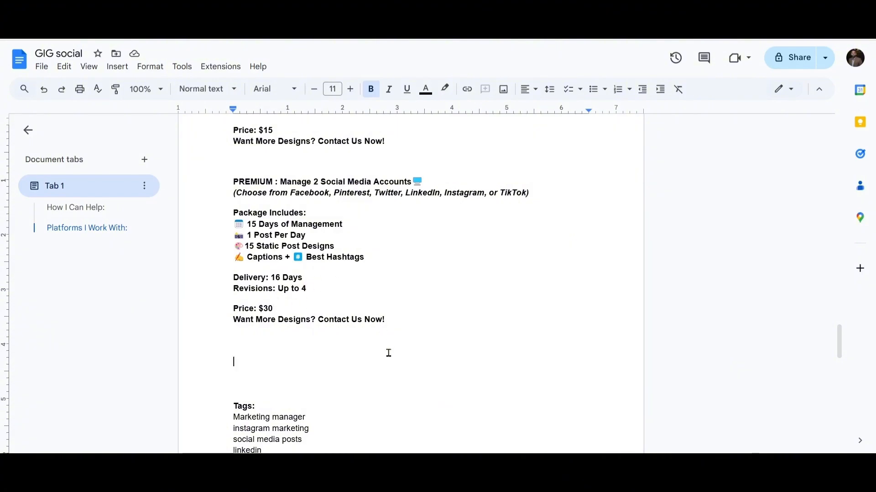
{"action": "scroll", "coordinate": [389, 353], "scroll_direction": "down", "scroll_amount": 5}
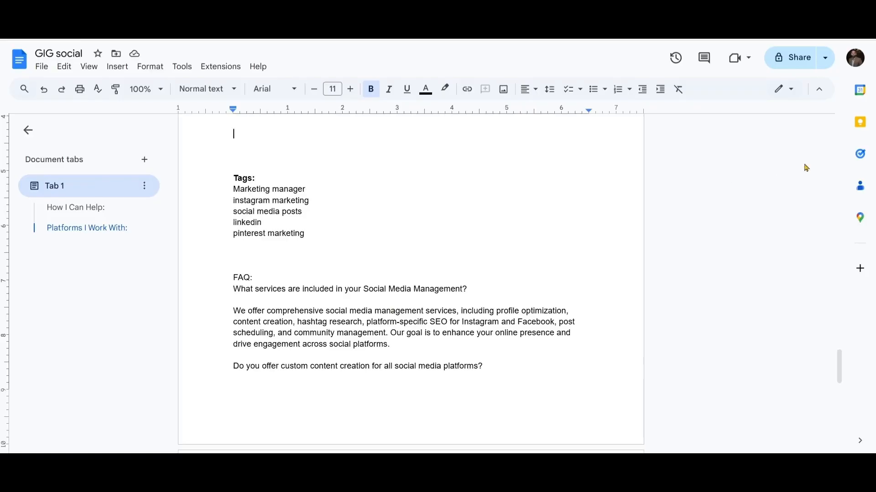
{"action": "scroll", "coordinate": [839, 169], "scroll_direction": "up", "scroll_amount": 6}
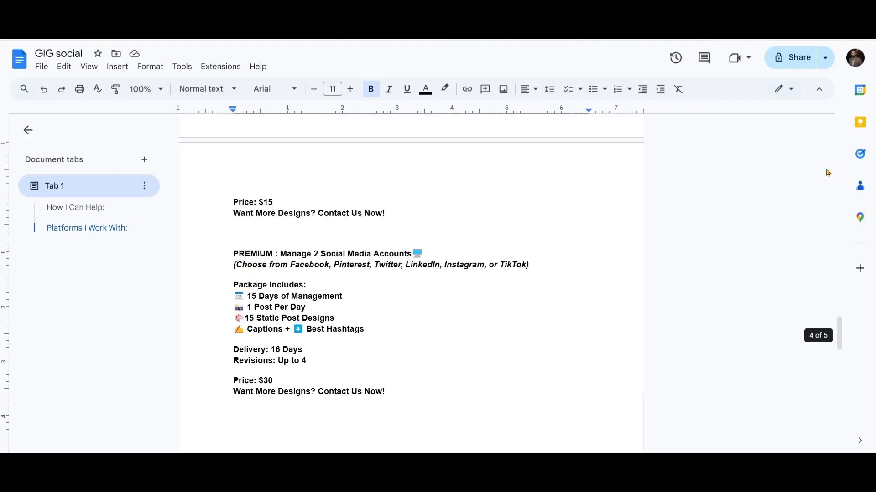
{"action": "scroll", "coordinate": [838, 168], "scroll_direction": "up", "scroll_amount": 6}
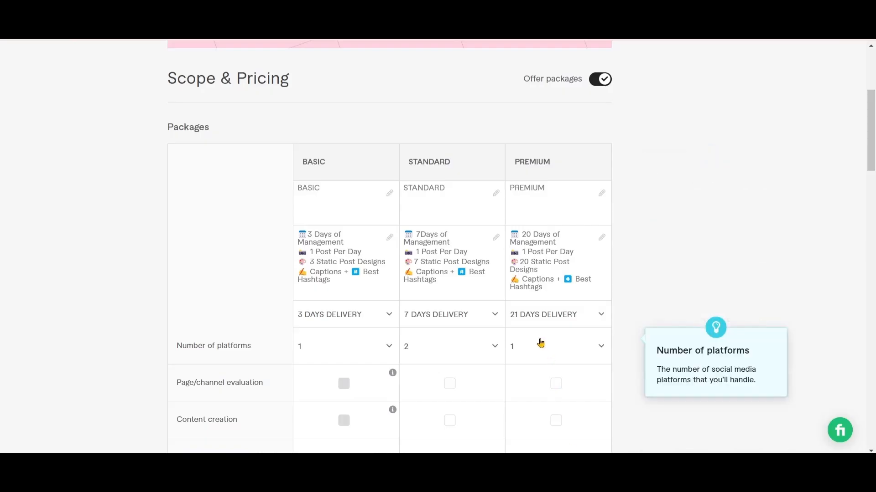
{"action": "left_click", "coordinate": [600, 349]}
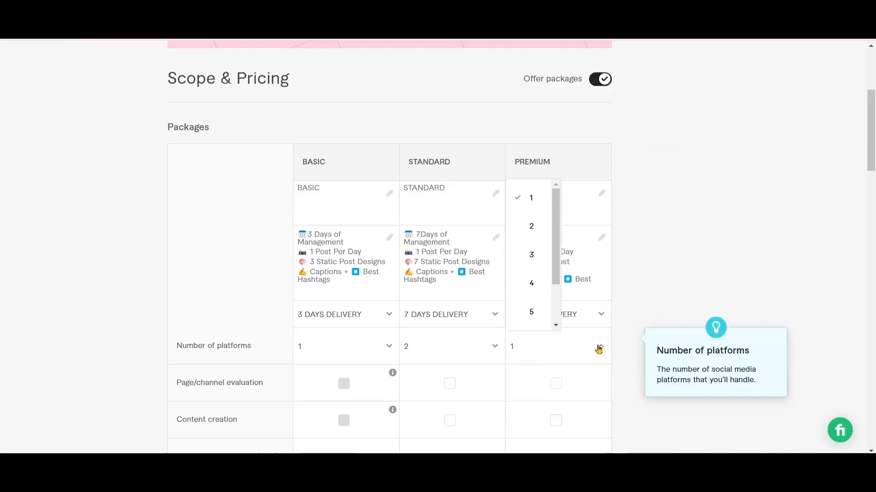
{"action": "left_click", "coordinate": [534, 259]}
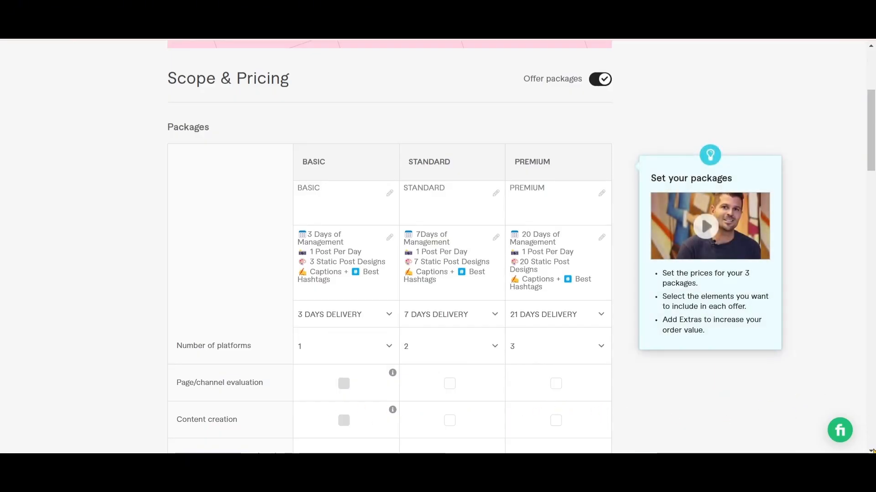
Include the action plan in the Standard and Premium packages
{"action": "scroll", "coordinate": [872, 452], "scroll_direction": "down", "scroll_amount": 3}
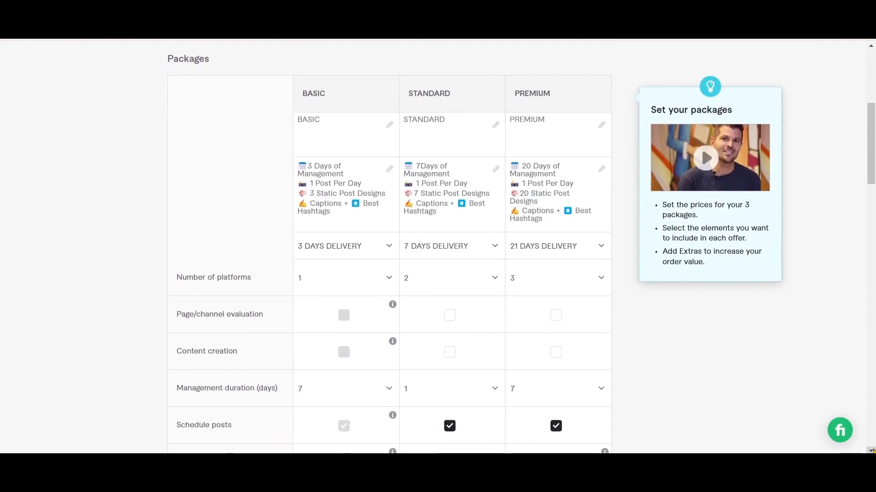
{"action": "scroll", "coordinate": [872, 451], "scroll_direction": "down", "scroll_amount": 1}
{"action": "scroll", "coordinate": [873, 452], "scroll_direction": "down", "scroll_amount": 1}
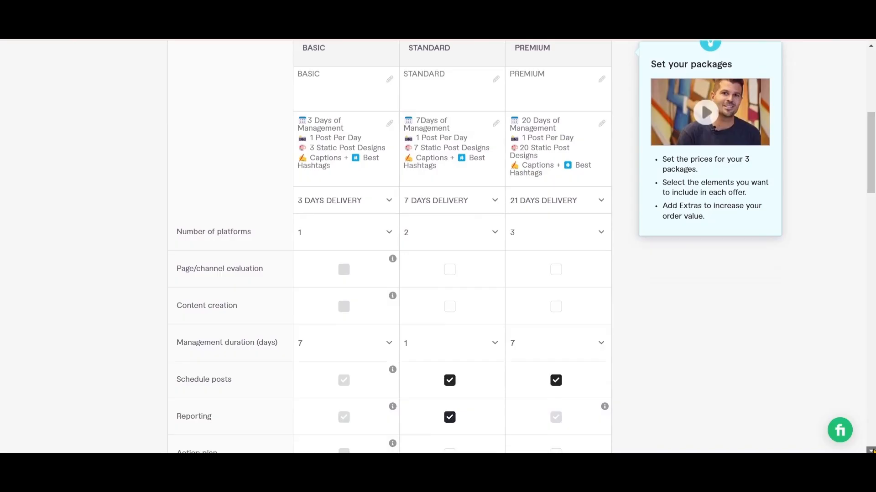
{"action": "scroll", "coordinate": [872, 451], "scroll_direction": "down", "scroll_amount": 10}
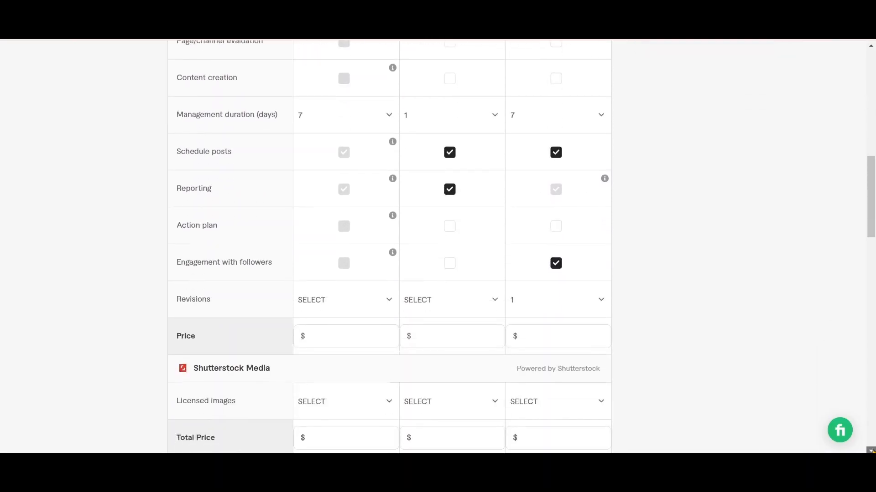
{"action": "mouse_move", "coordinate": [339, 231]}
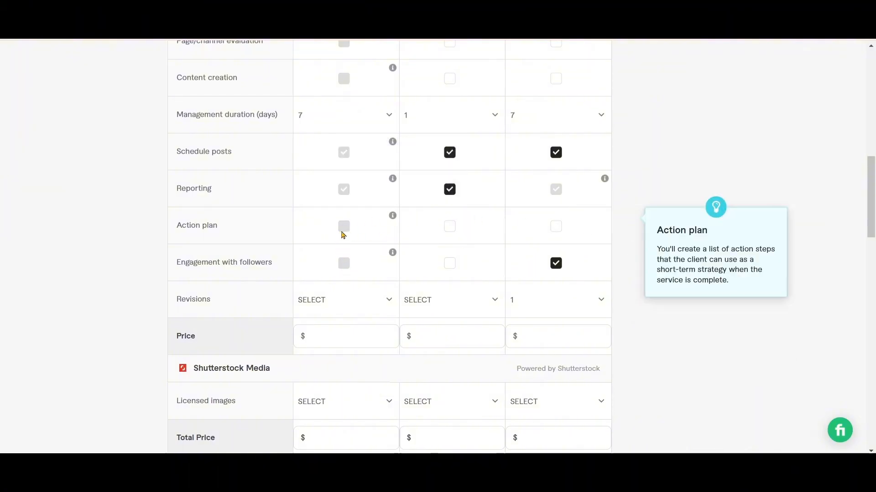
{"action": "left_click", "coordinate": [449, 228]}
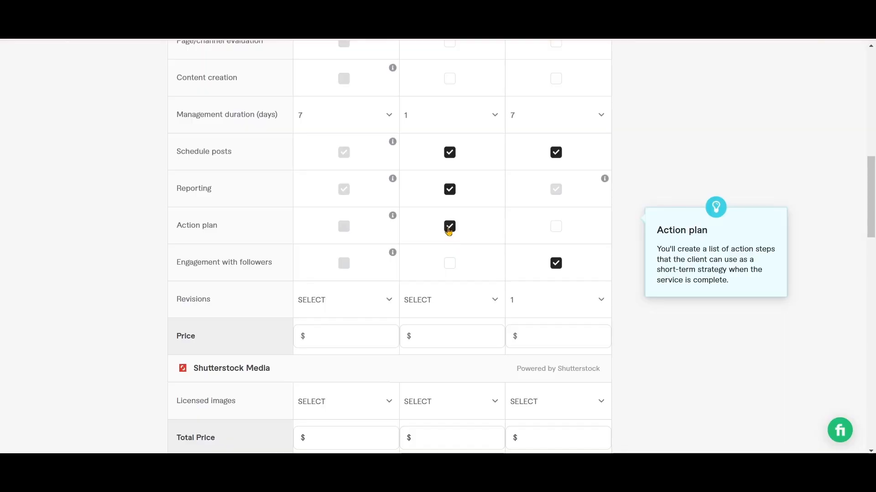
{"action": "left_click", "coordinate": [555, 228]}
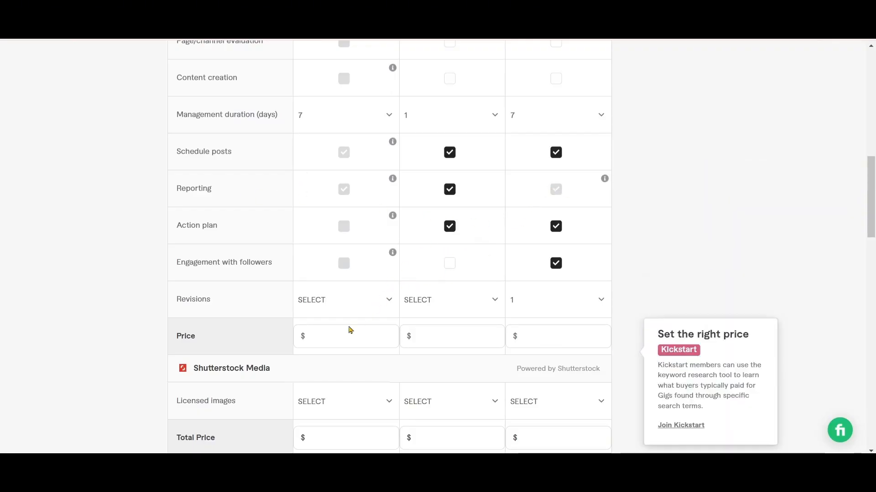
Set revisions to 1 for Basic, 3 for Standard and 5 for Premium, consulting the package details in the GIG social document
{"action": "left_click", "coordinate": [488, 342]}
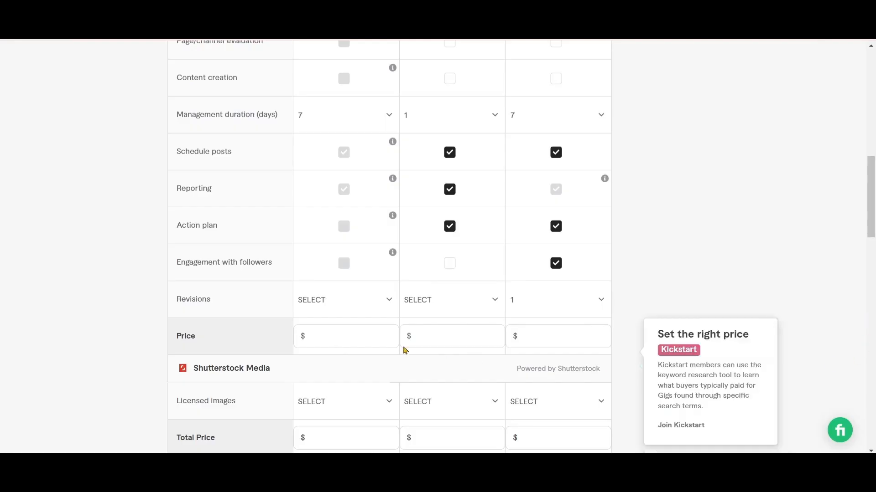
{"action": "left_click", "coordinate": [388, 299]}
{"action": "left_click", "coordinate": [324, 208]}
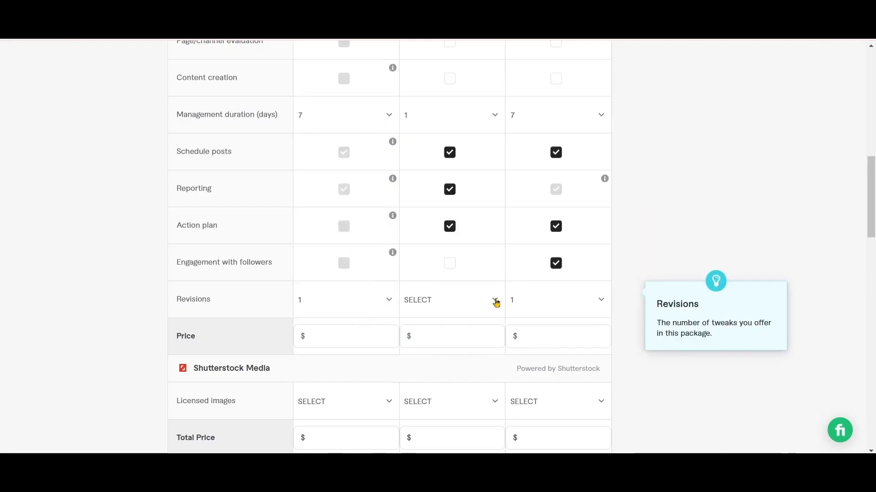
{"action": "left_click", "coordinate": [493, 301]}
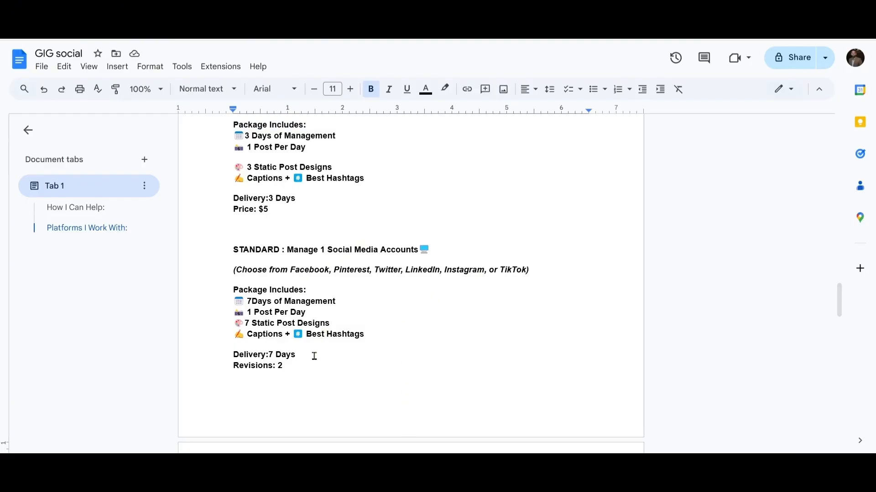
{"action": "scroll", "coordinate": [313, 367], "scroll_direction": "down", "scroll_amount": 4}
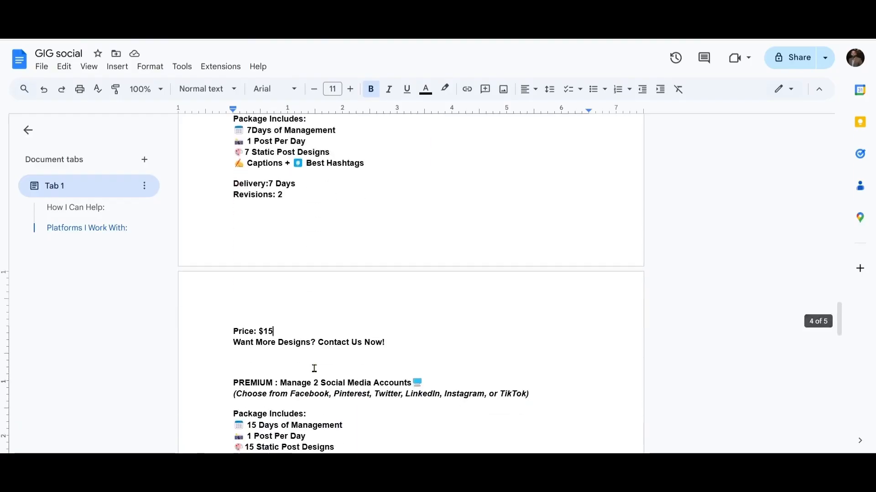
{"action": "scroll", "coordinate": [314, 368], "scroll_direction": "down", "scroll_amount": 4}
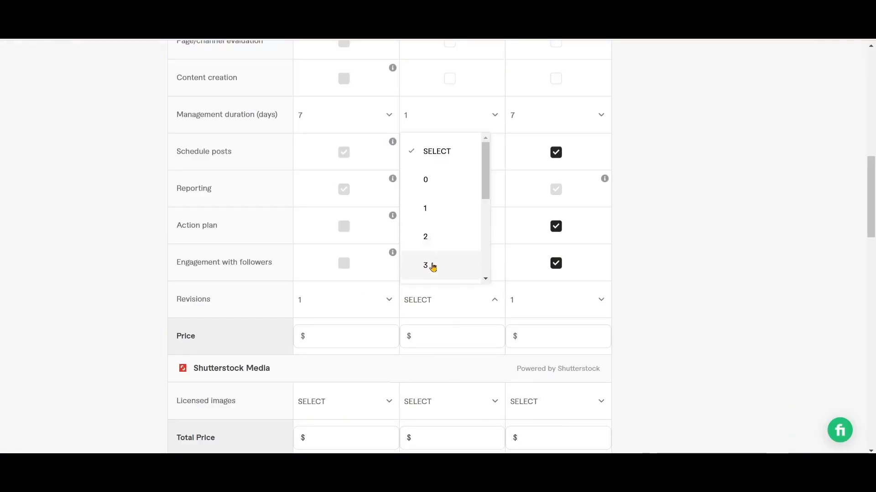
{"action": "left_click", "coordinate": [433, 267]}
{"action": "left_click", "coordinate": [601, 301]}
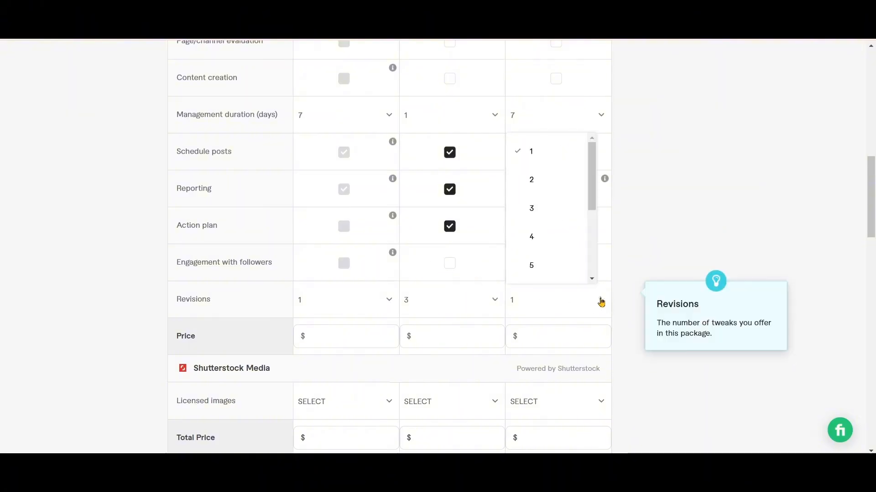
{"action": "left_click", "coordinate": [539, 266]}
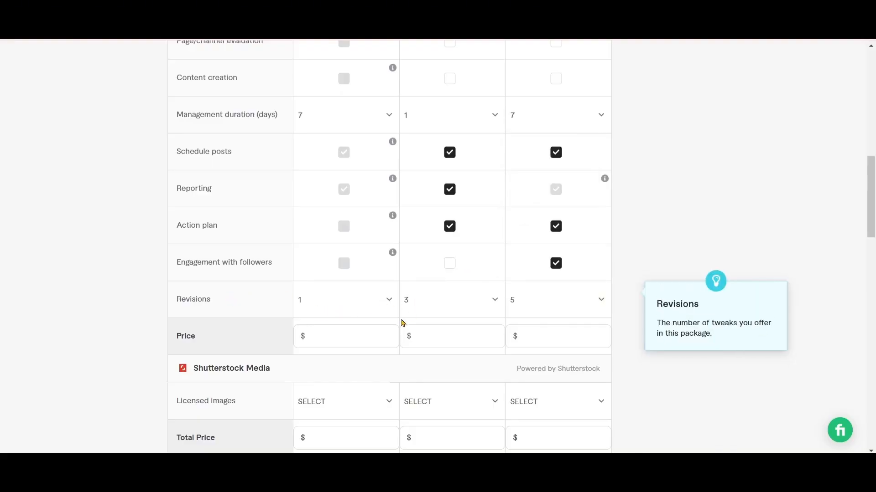
Price the packages at $5 for Basic, $15 for Standard and $40 for Premium, consulting the prices in the GIG social document
{"action": "left_click", "coordinate": [341, 337]}
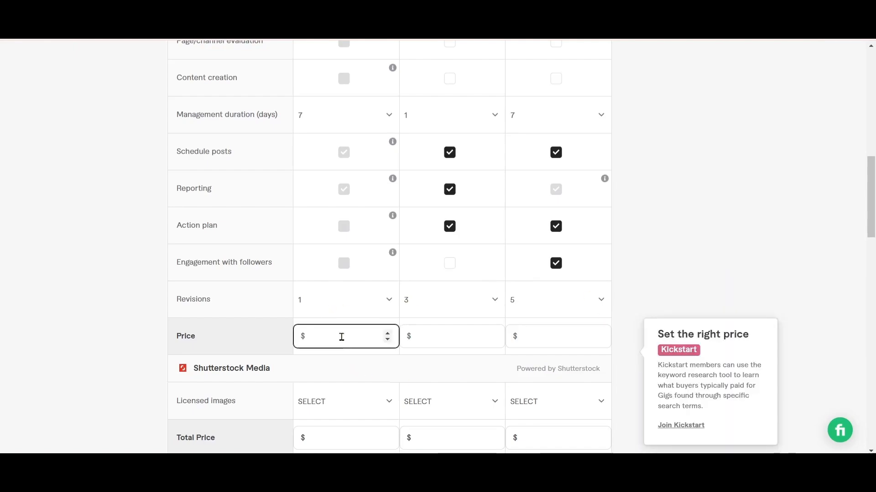
{"action": "type", "text": "5"}
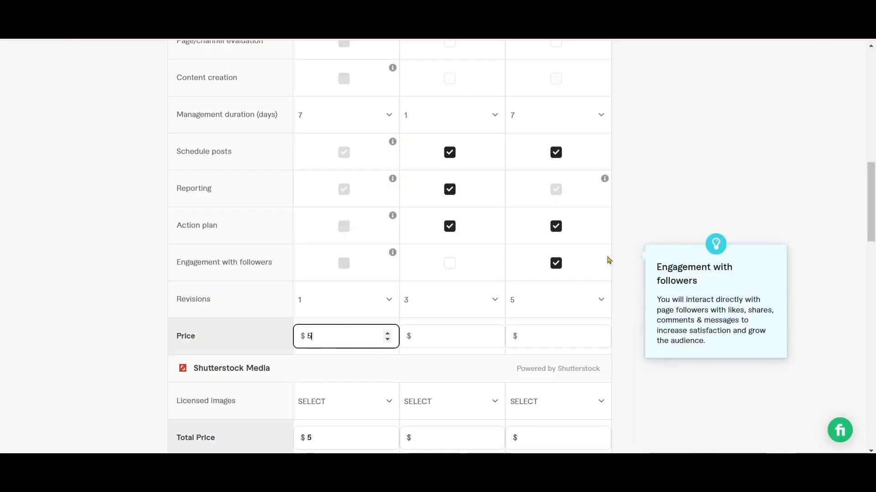
{"action": "left_click", "coordinate": [423, 335]}
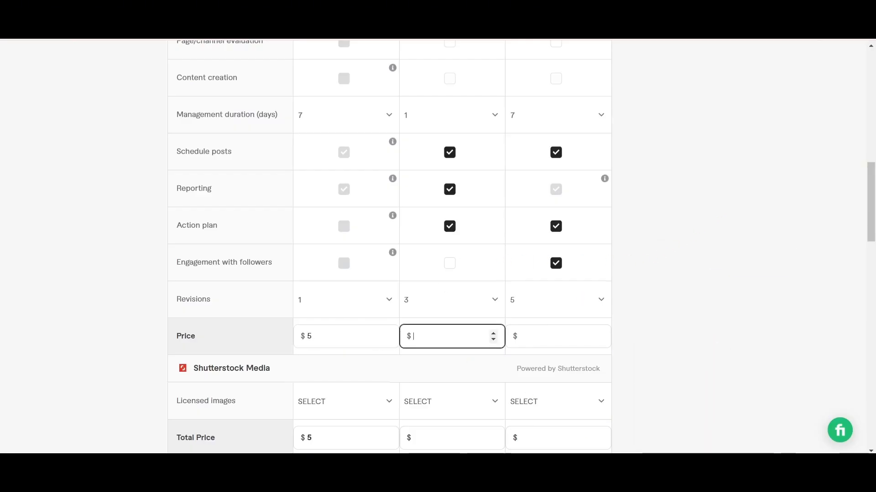
{"action": "left_click", "coordinate": [411, 482]}
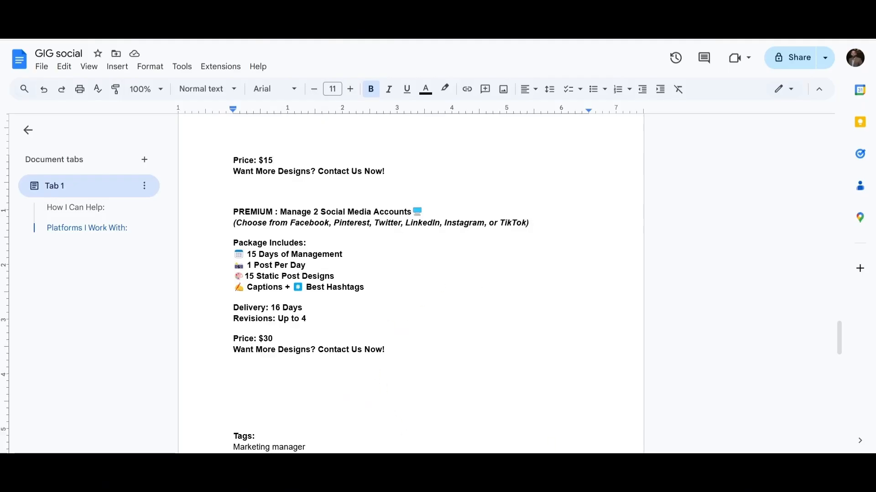
{"action": "mouse_move", "coordinate": [578, 473]}
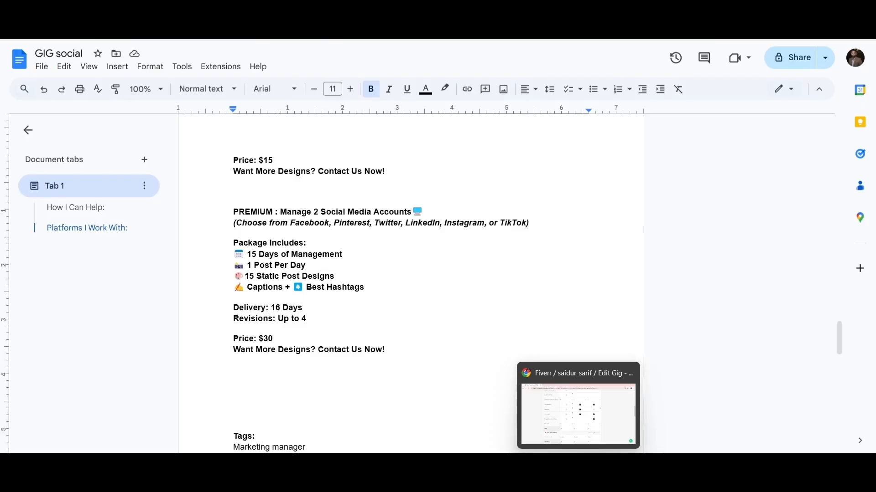
{"action": "left_click", "coordinate": [578, 410]}
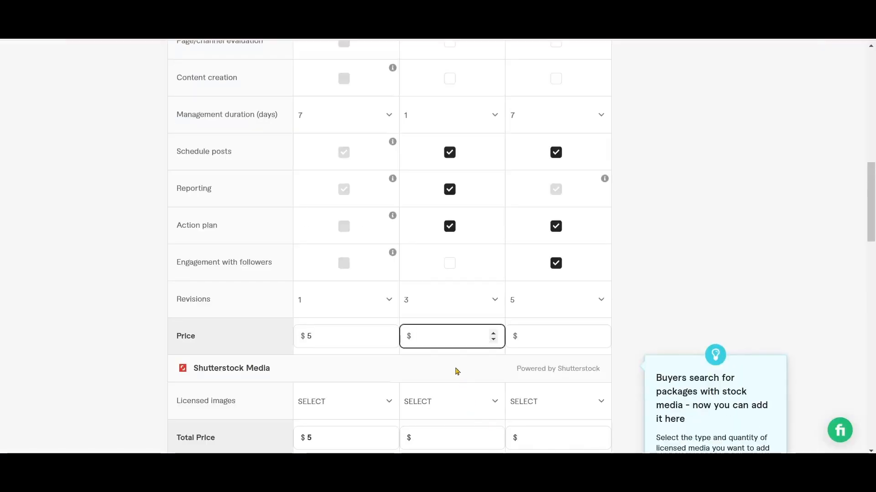
{"action": "type", "text": "15"}
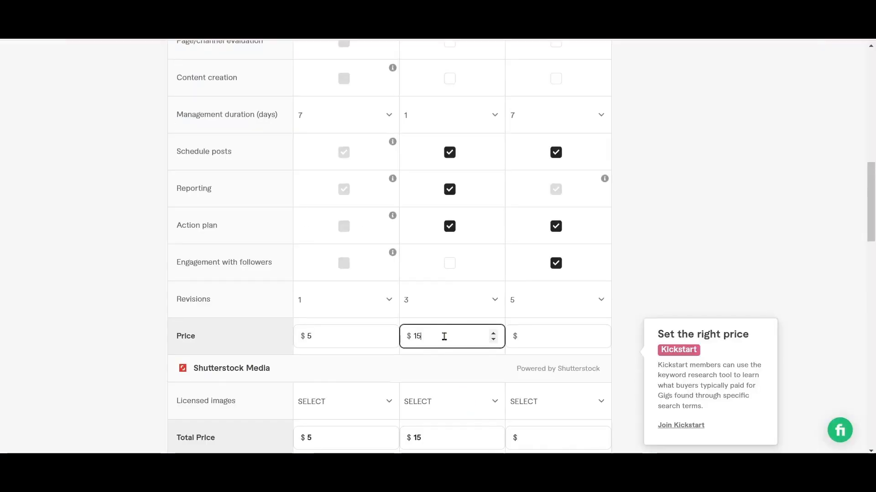
{"action": "left_click", "coordinate": [534, 337]}
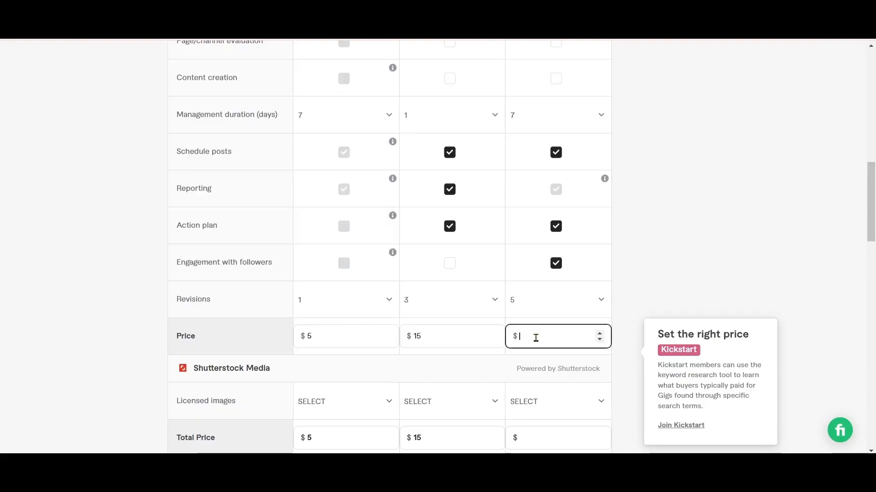
{"action": "type", "text": "40"}
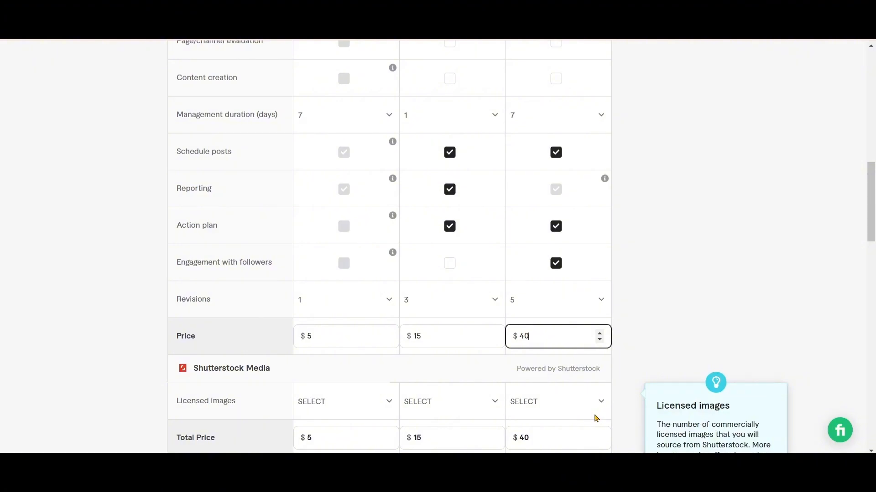
Review the completed packages table from the package descriptions down to the total prices
{"action": "scroll", "coordinate": [589, 419], "scroll_direction": "down", "scroll_amount": 1}
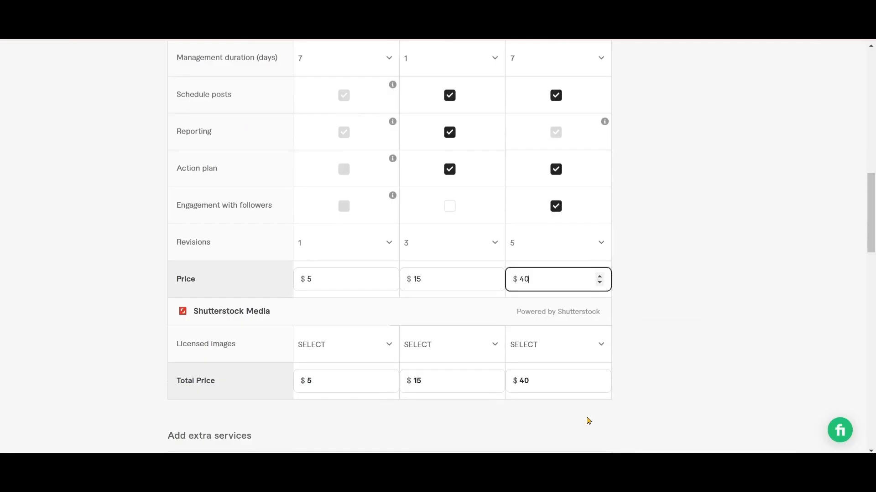
{"action": "scroll", "coordinate": [587, 418], "scroll_direction": "down", "scroll_amount": 2}
{"action": "scroll", "coordinate": [857, 135], "scroll_direction": "up", "scroll_amount": 4}
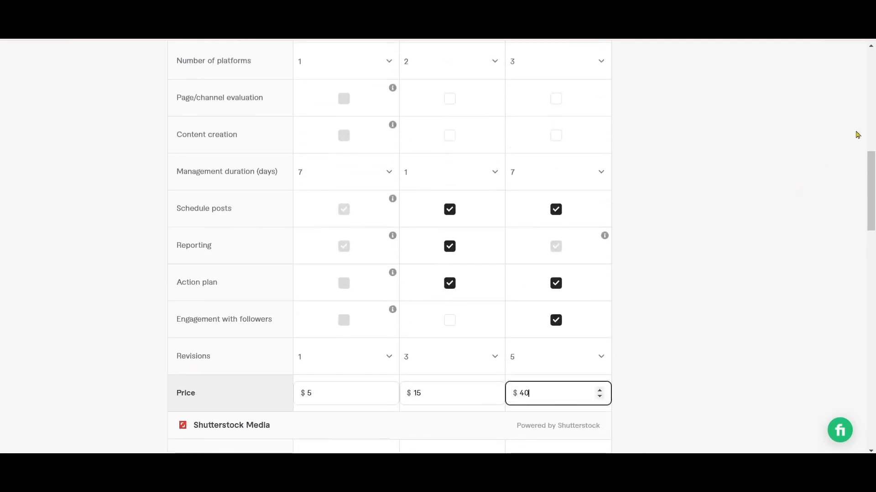
{"action": "left_click", "coordinate": [871, 47]}
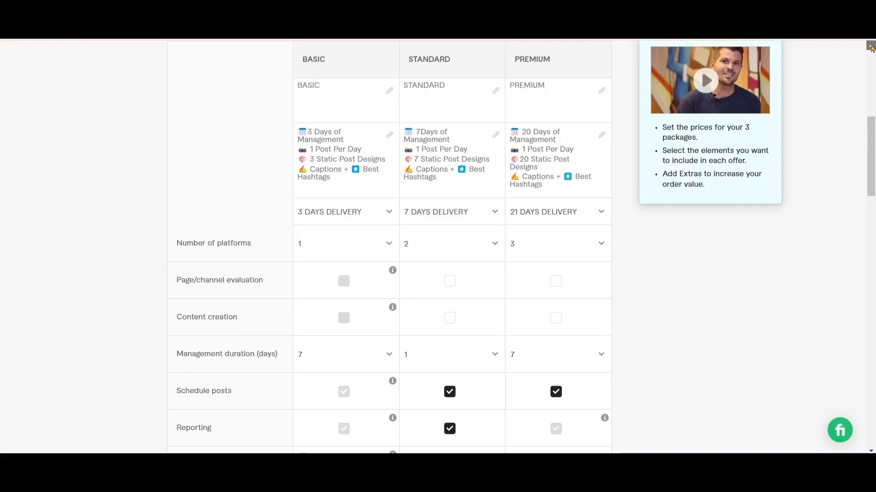
{"action": "left_click", "coordinate": [871, 452]}
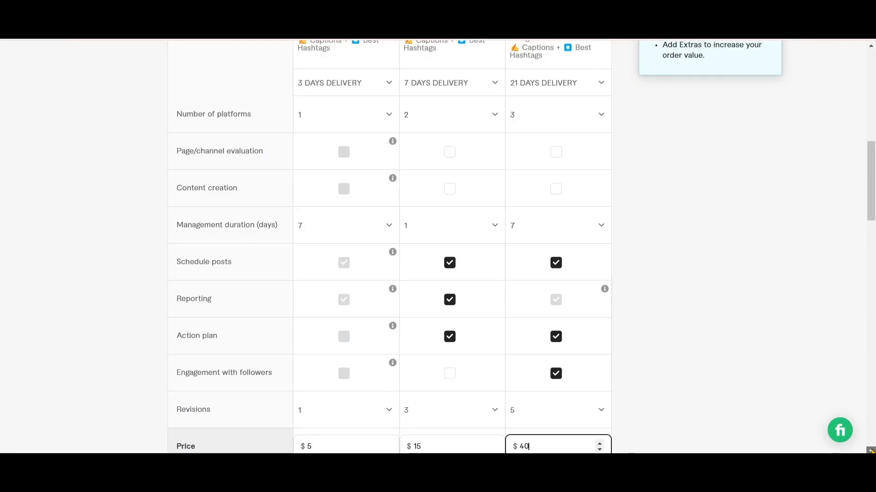
{"action": "left_click", "coordinate": [872, 451]}
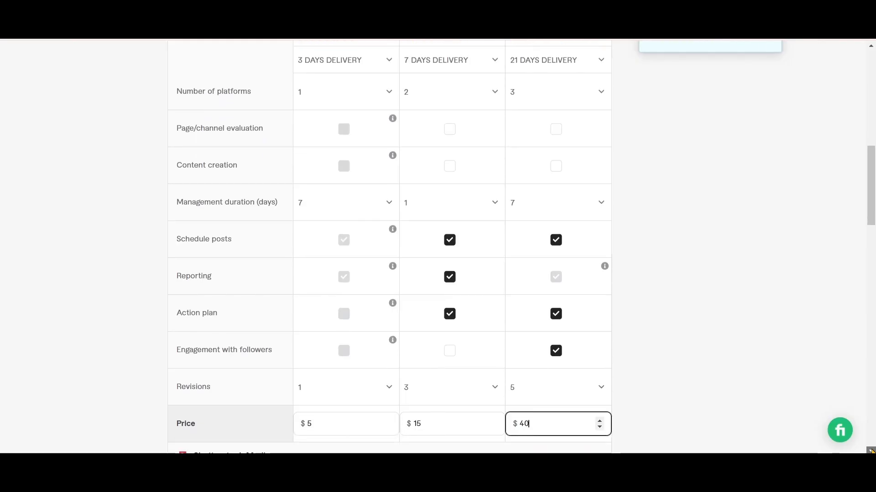
{"action": "left_click", "coordinate": [872, 451]}
{"action": "left_click", "coordinate": [871, 452]}
{"action": "left_click", "coordinate": [871, 452]}
{"action": "left_click", "coordinate": [870, 451]}
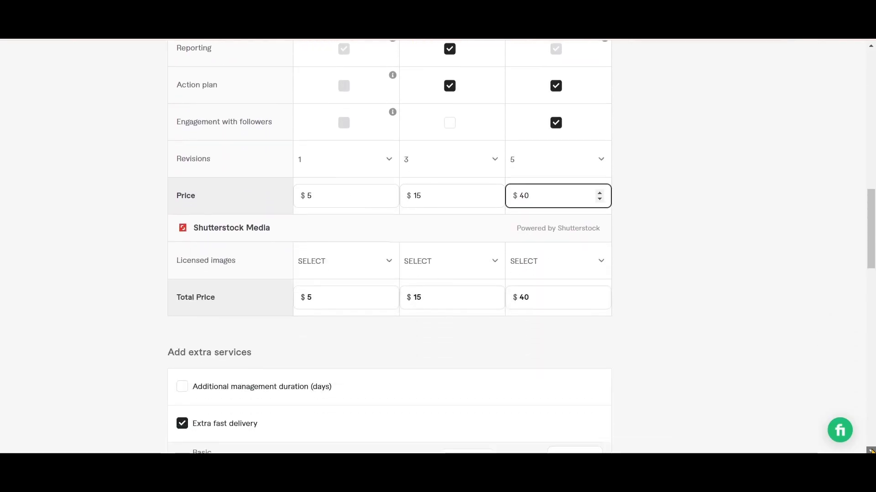
Remove Extra fast delivery from the extra services, then save the scope and pricing and continue
{"action": "left_click", "coordinate": [870, 451]}
{"action": "left_click", "coordinate": [870, 451]}
{"action": "left_click", "coordinate": [871, 451]}
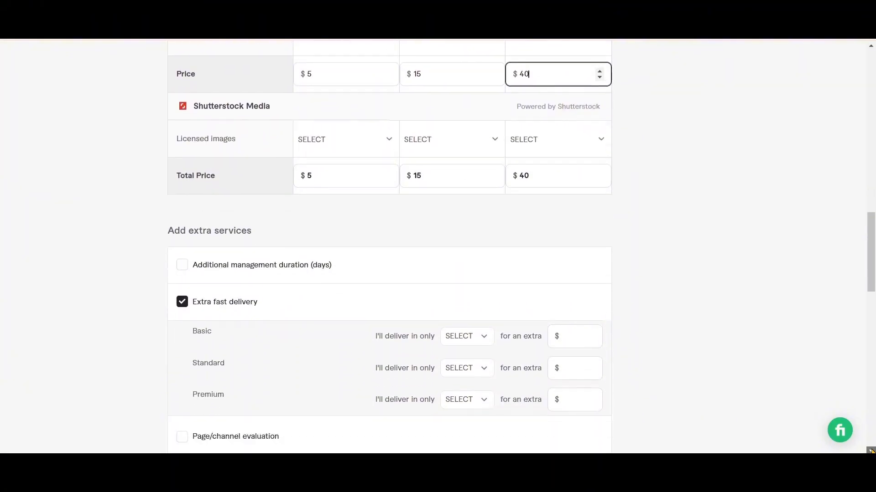
{"action": "left_click", "coordinate": [871, 452]}
{"action": "left_click", "coordinate": [870, 451]}
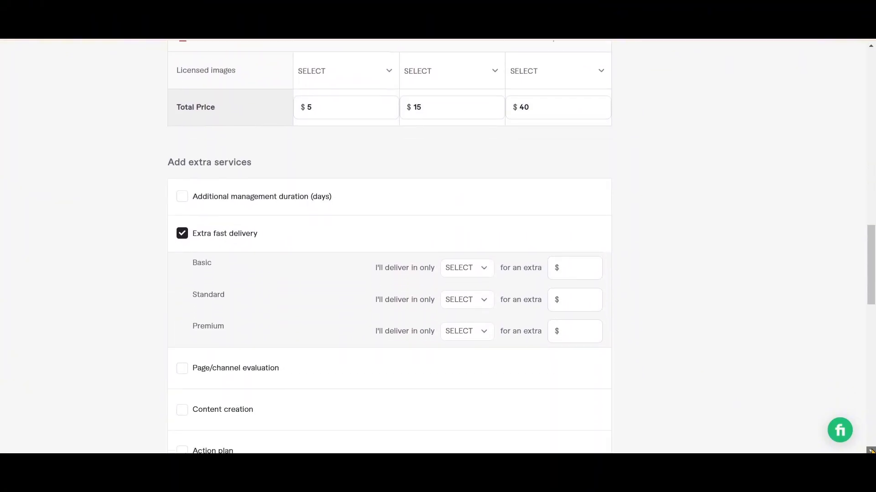
{"action": "left_click", "coordinate": [871, 451]}
{"action": "left_click", "coordinate": [870, 451]}
{"action": "left_click", "coordinate": [870, 451]}
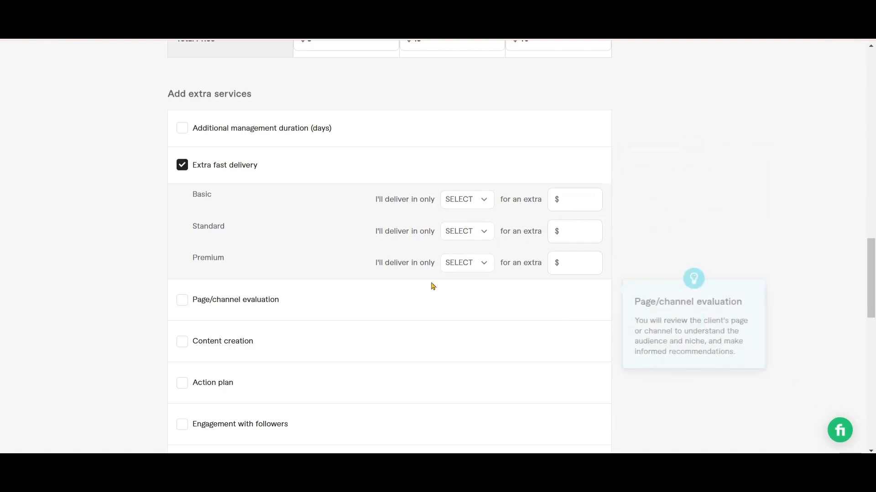
{"action": "left_click", "coordinate": [181, 170]}
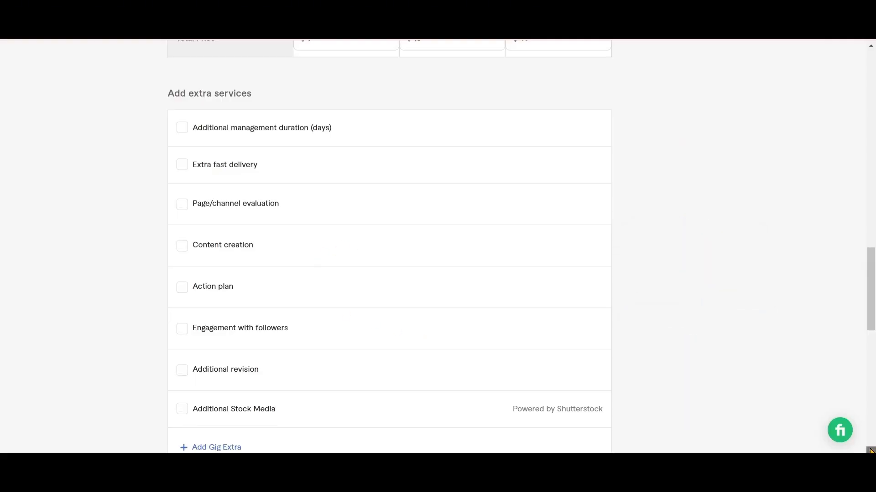
{"action": "scroll", "coordinate": [870, 451], "scroll_direction": "down", "scroll_amount": 4}
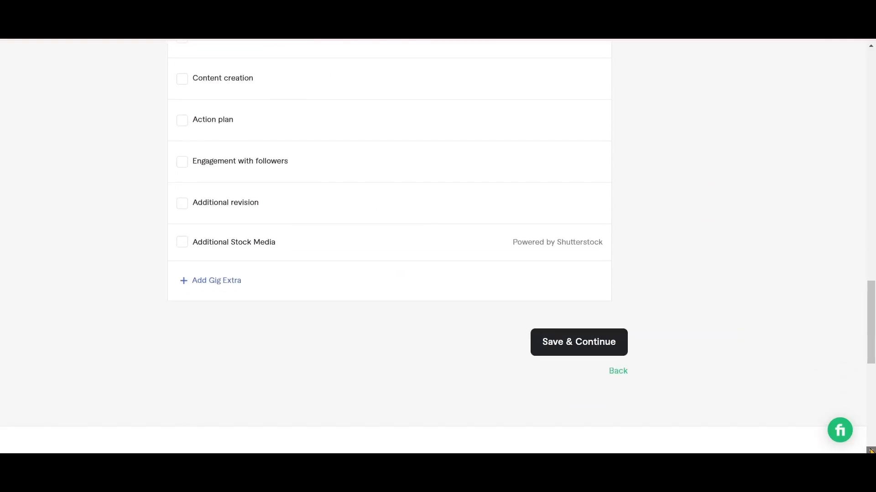
{"action": "left_click", "coordinate": [577, 346]}
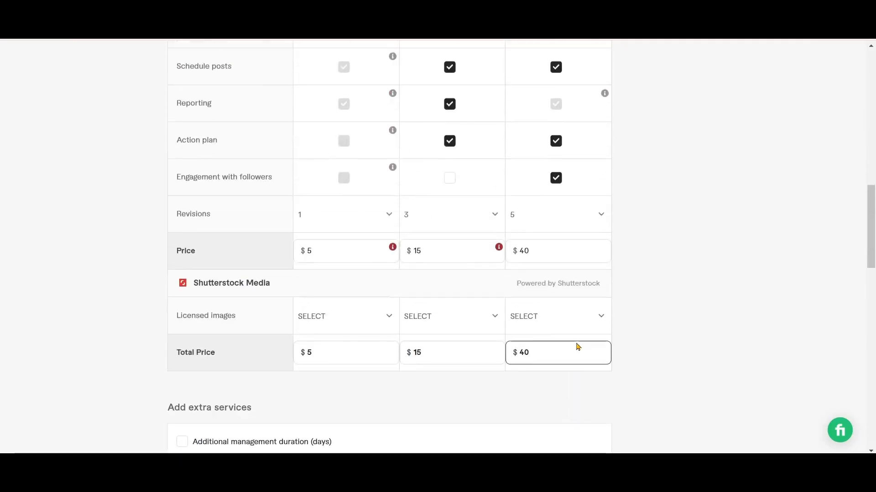
Examine the flagged Basic price, then review the package descriptions, delivery times, features and prices
{"action": "mouse_move", "coordinate": [393, 263]}
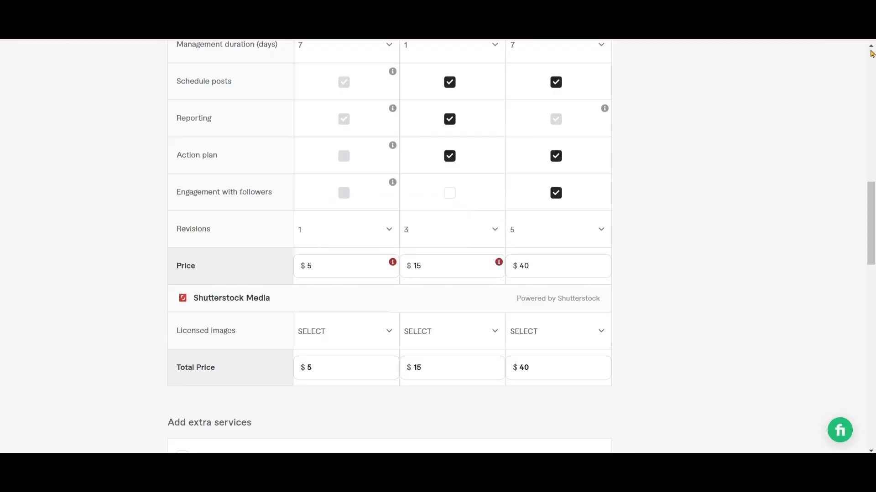
{"action": "scroll", "coordinate": [871, 59], "scroll_direction": "up", "scroll_amount": 9}
{"action": "scroll", "coordinate": [871, 52], "scroll_direction": "up", "scroll_amount": 2}
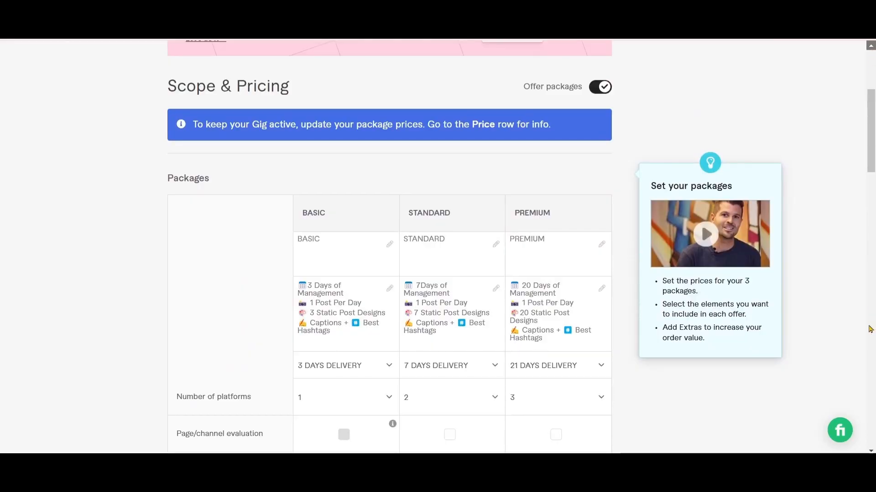
{"action": "left_click", "coordinate": [871, 452]}
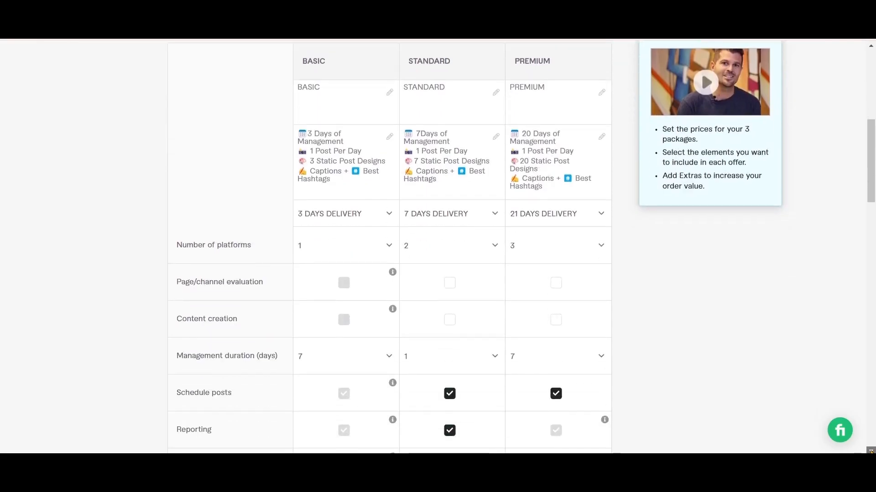
{"action": "left_click", "coordinate": [871, 451]}
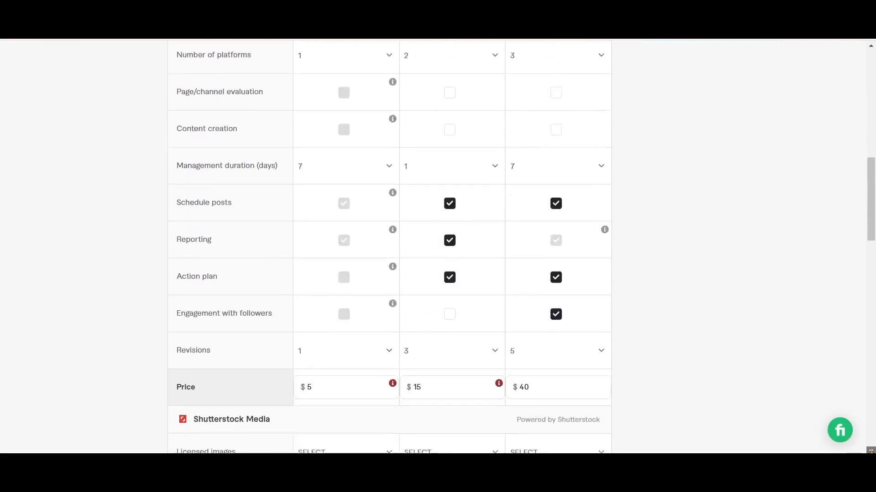
{"action": "left_click", "coordinate": [871, 451]}
{"action": "left_click", "coordinate": [870, 452]}
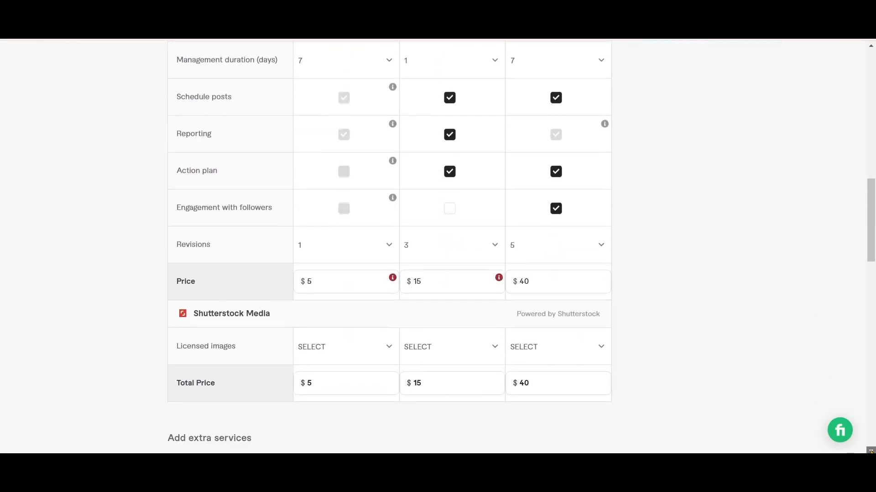
{"action": "left_click", "coordinate": [871, 46]}
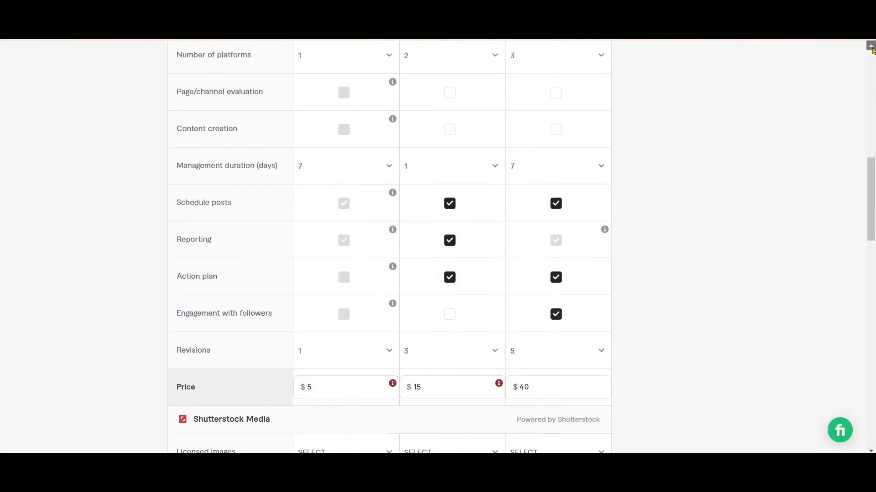
{"action": "left_click", "coordinate": [871, 46]}
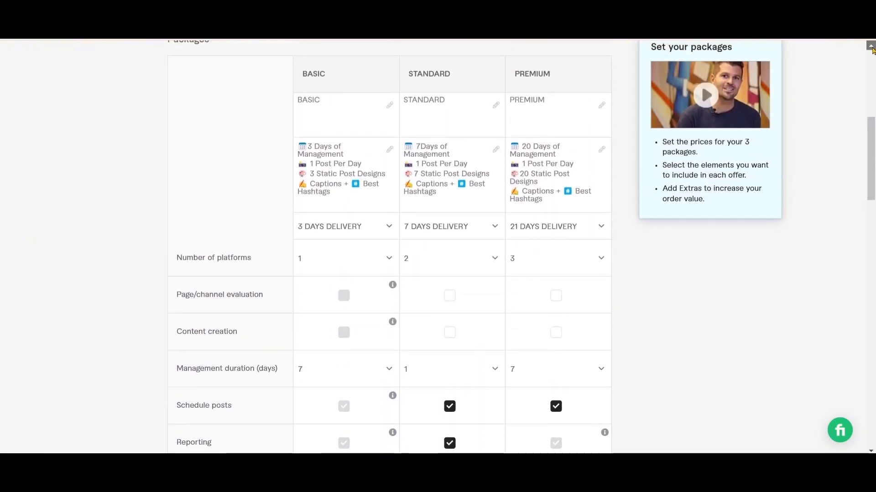
{"action": "mouse_move", "coordinate": [574, 204]}
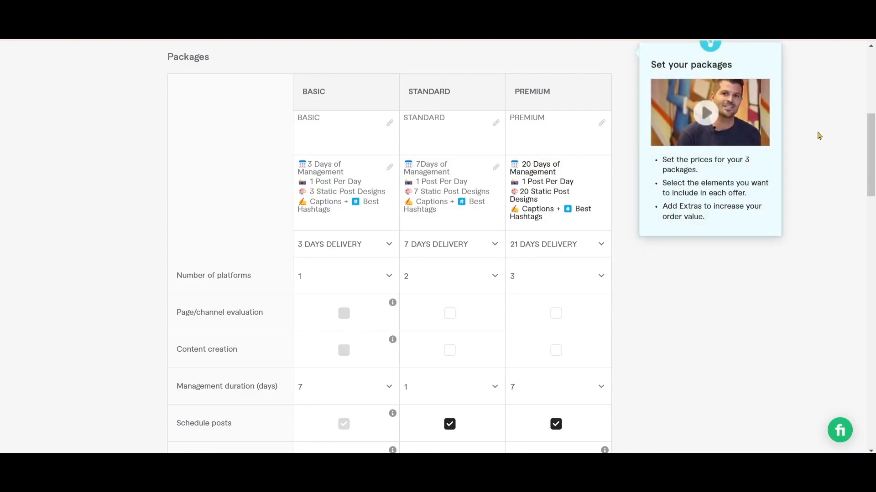
Change the Premium package description to 30 days of management and 30 static post designs
{"action": "key", "text": "BackSpace"}
{"action": "key", "text": "BackSpace"}
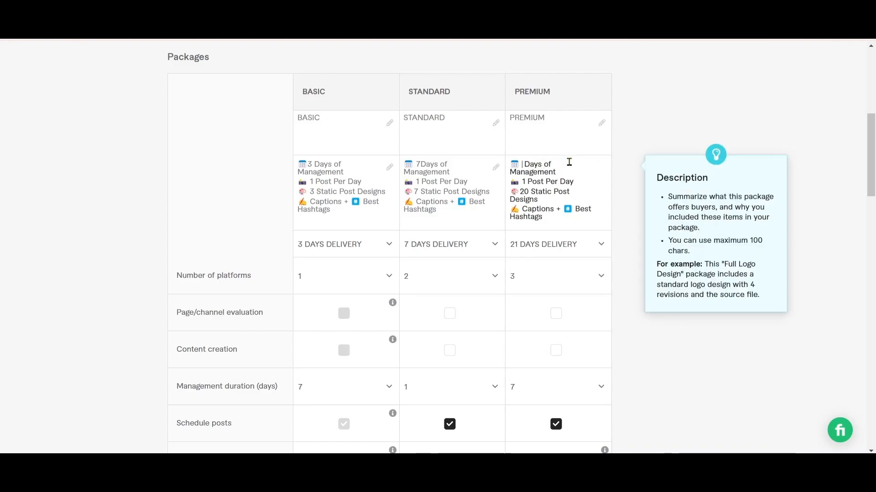
{"action": "type", "text": "30"}
{"action": "left_click", "coordinate": [528, 192]}
{"action": "key", "text": "BackSpace"}
{"action": "key", "text": "BackSpace"}
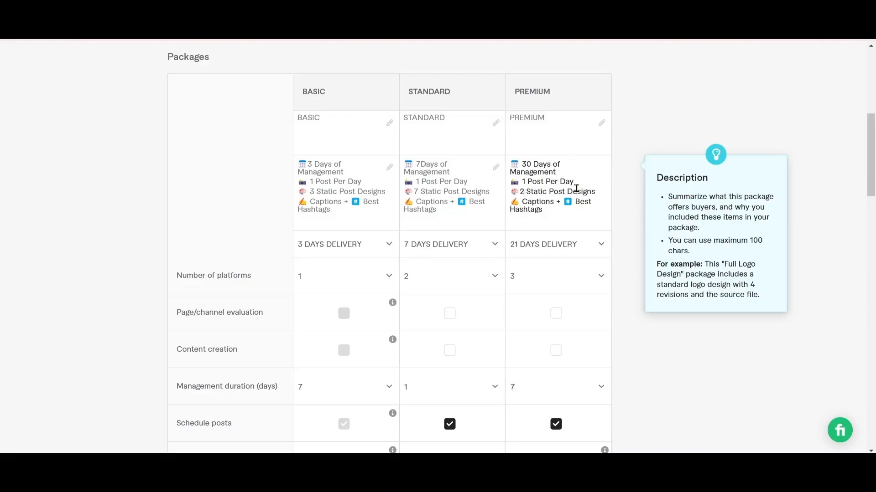
{"action": "type", "text": "30"}
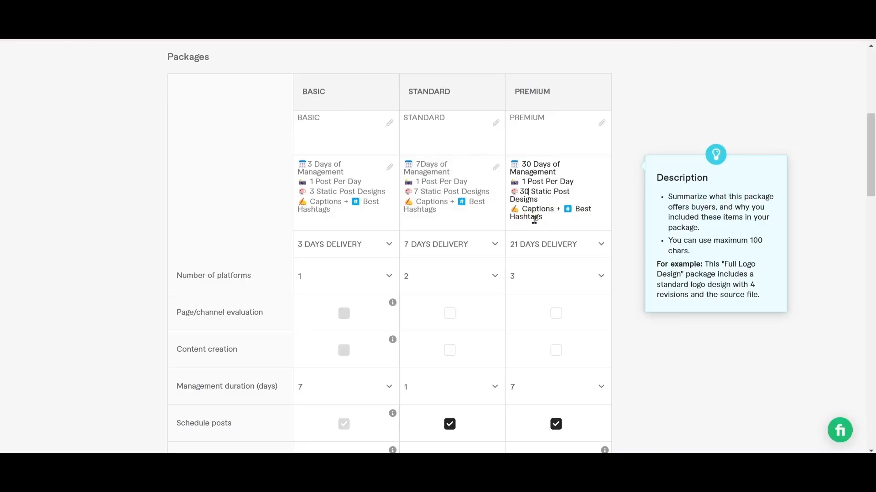
Set the Premium package's delivery time to 30 days
{"action": "left_click", "coordinate": [601, 245]}
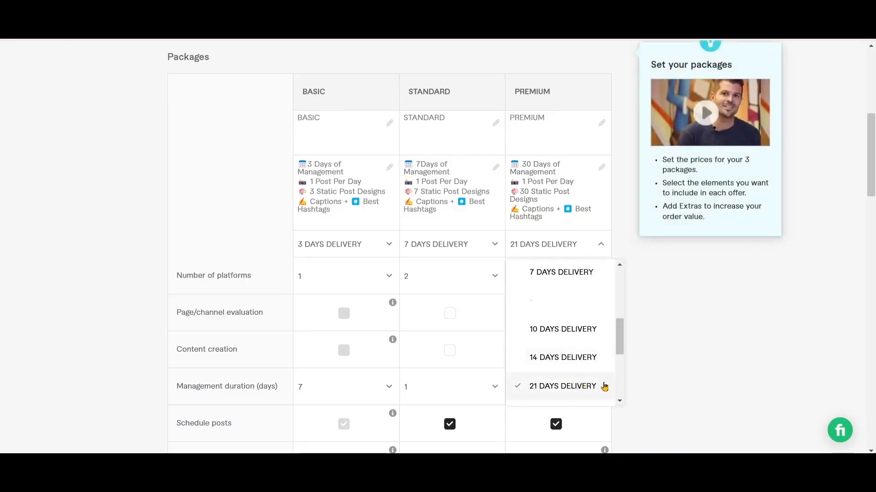
{"action": "left_click", "coordinate": [619, 402]}
{"action": "left_click", "coordinate": [619, 401]}
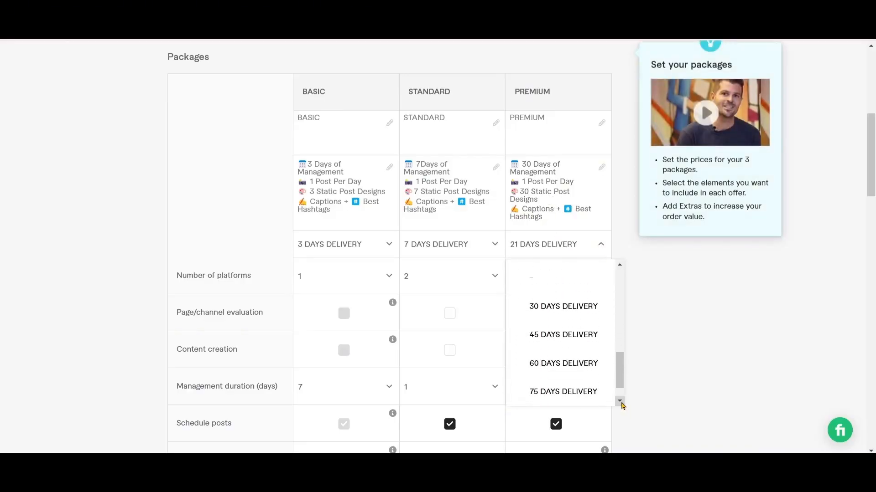
{"action": "left_click", "coordinate": [560, 305]}
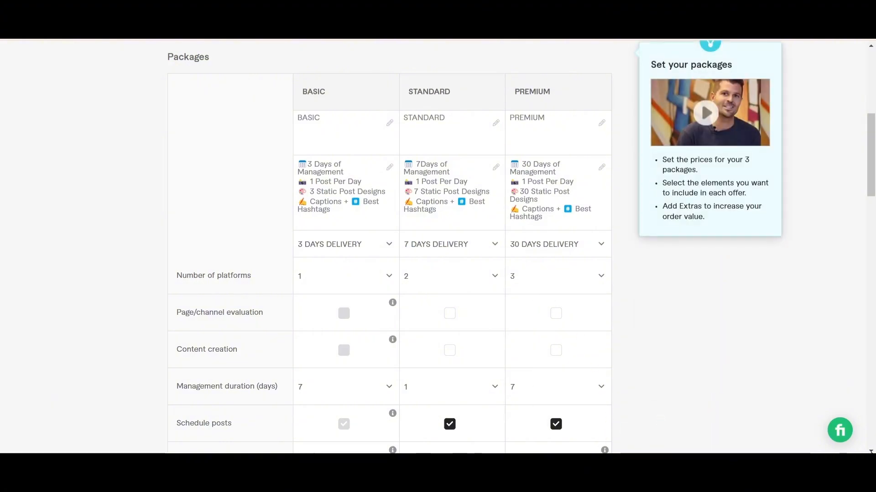
Set the Premium package's price to $50
{"action": "scroll", "coordinate": [521, 246], "scroll_direction": "down", "scroll_amount": 1}
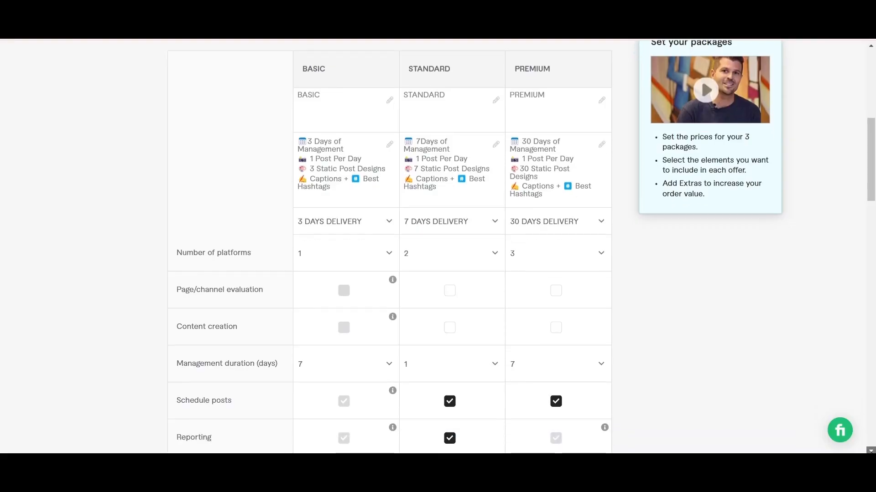
{"action": "scroll", "coordinate": [521, 246], "scroll_direction": "down", "scroll_amount": 1}
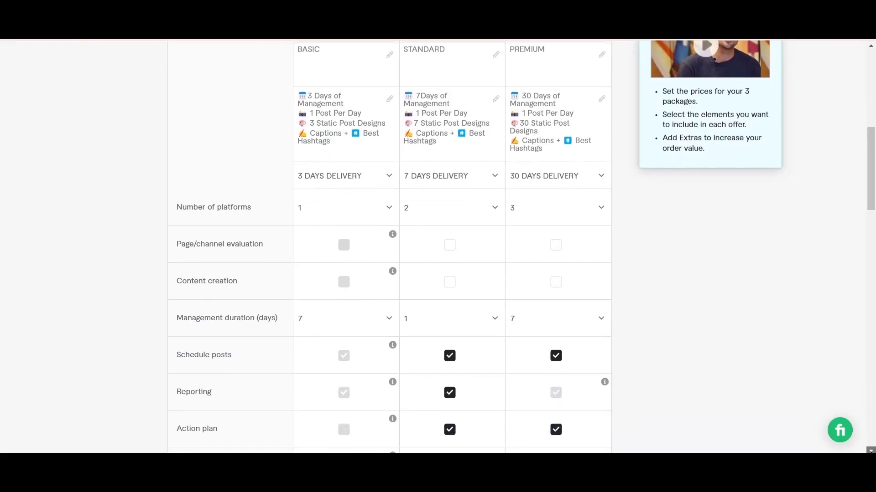
{"action": "scroll", "coordinate": [522, 247], "scroll_direction": "down", "scroll_amount": 2}
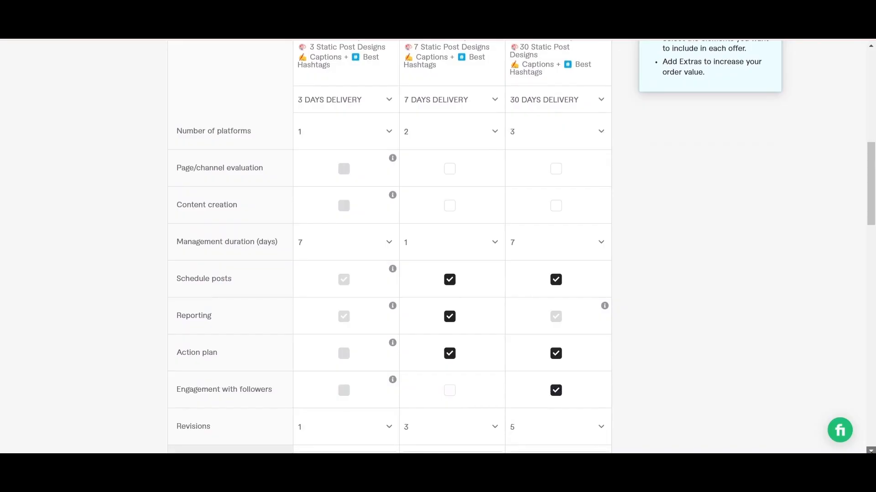
{"action": "scroll", "coordinate": [521, 247], "scroll_direction": "down", "scroll_amount": 2}
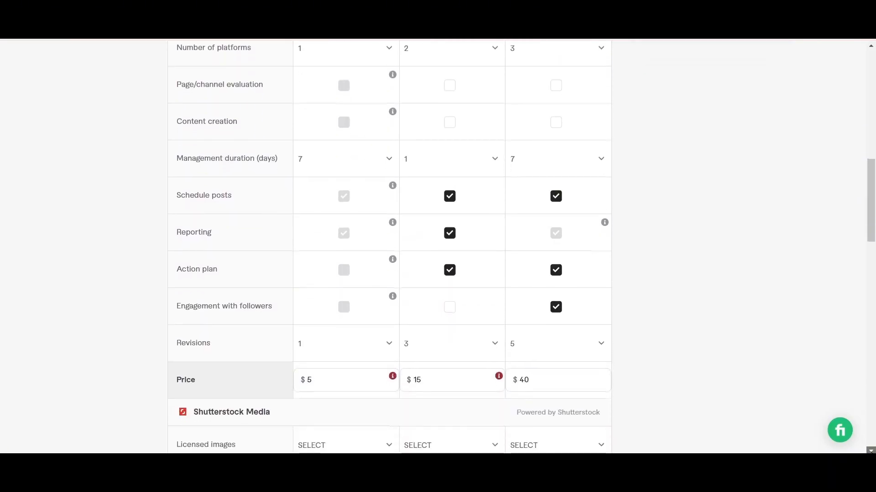
{"action": "scroll", "coordinate": [438, 247], "scroll_direction": "down", "scroll_amount": 1}
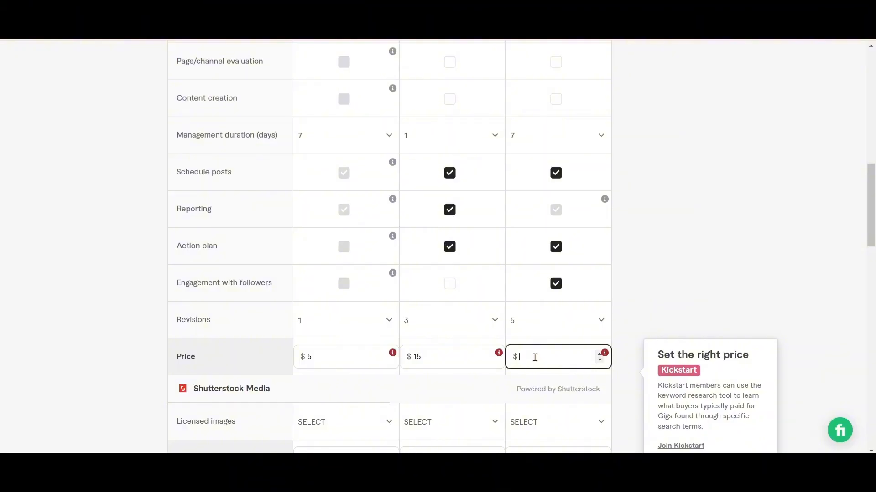
{"action": "type", "text": "0"}
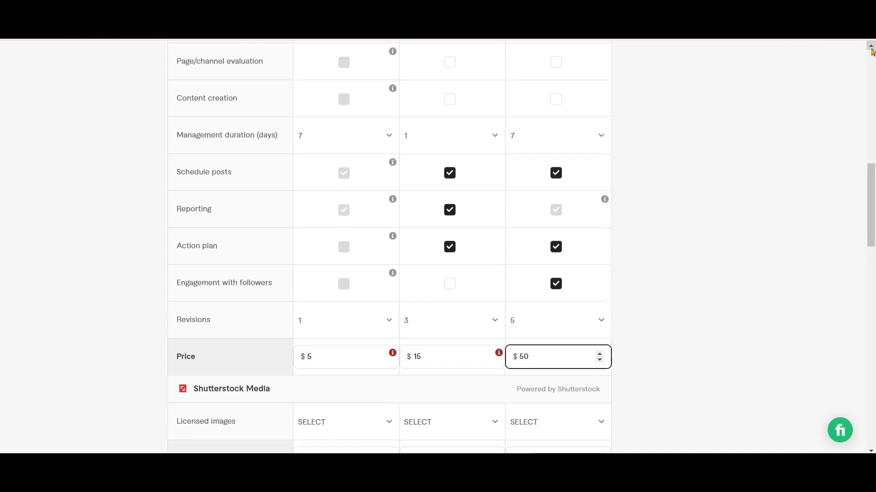
Change the Standard package description to 20 days of management and 20 static post designs
{"action": "left_click_drag", "start_coordinate": [871, 52], "coordinate": [871, 51]}
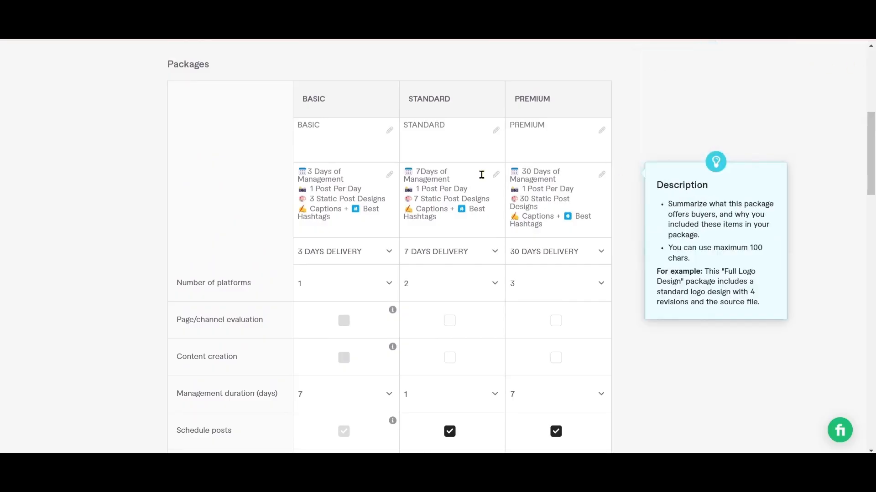
{"action": "left_click", "coordinate": [419, 173]}
{"action": "key", "text": "BackSpace"}
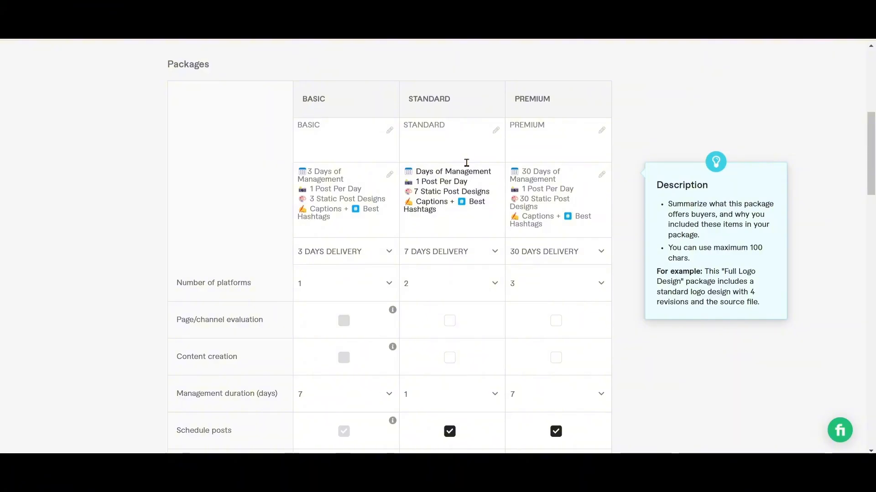
{"action": "type", "text": "20"}
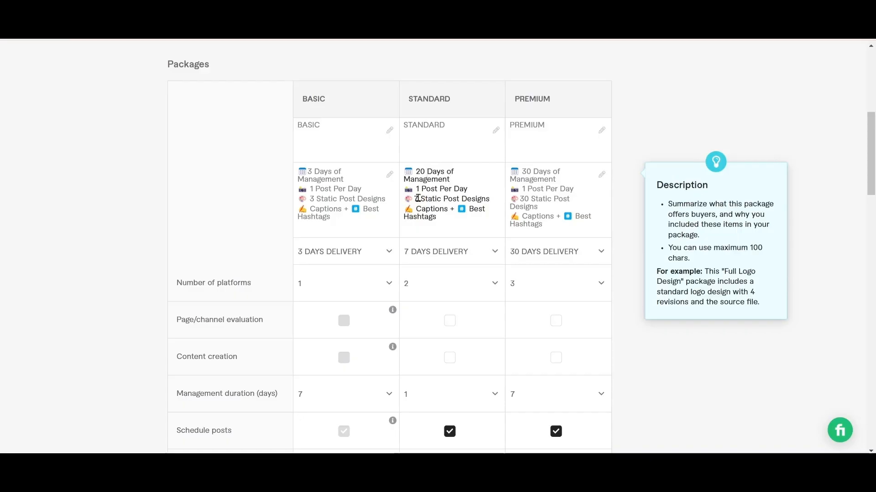
{"action": "key", "text": "BackSpace"}
{"action": "type", "text": "20"}
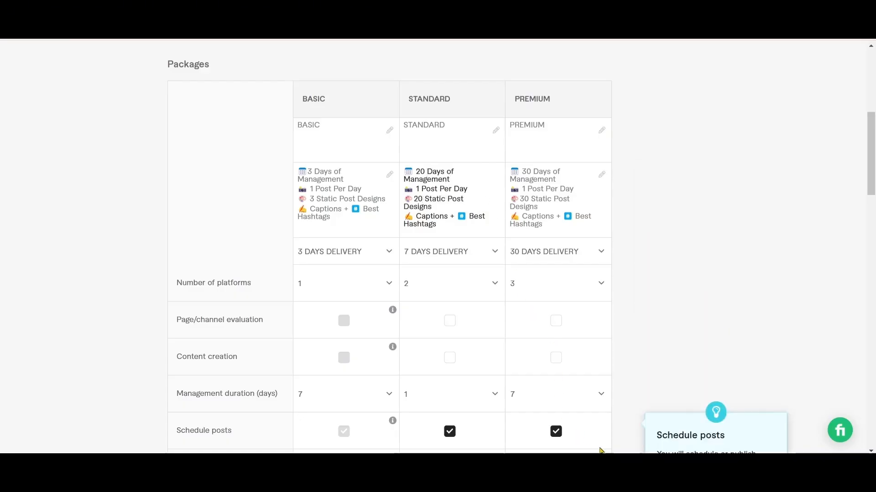
Set the Standard package's price to $40
{"action": "scroll", "coordinate": [732, 420], "scroll_direction": "down", "scroll_amount": 7}
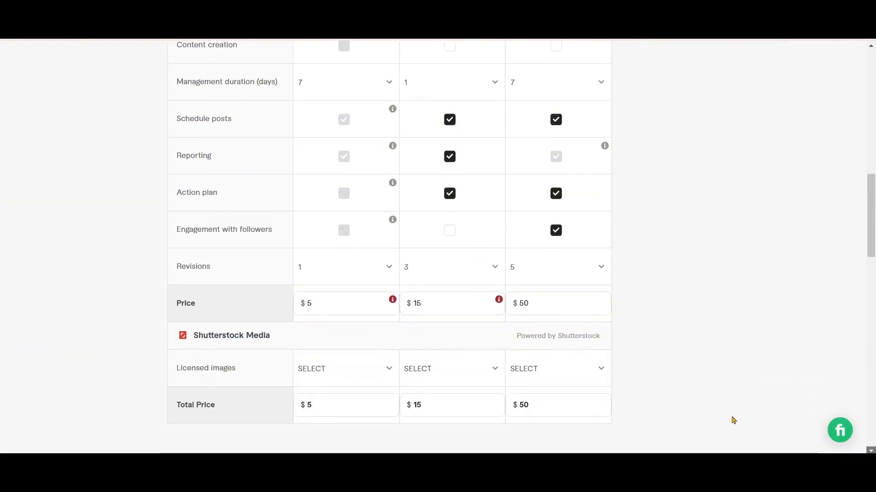
{"action": "left_click", "coordinate": [434, 301]}
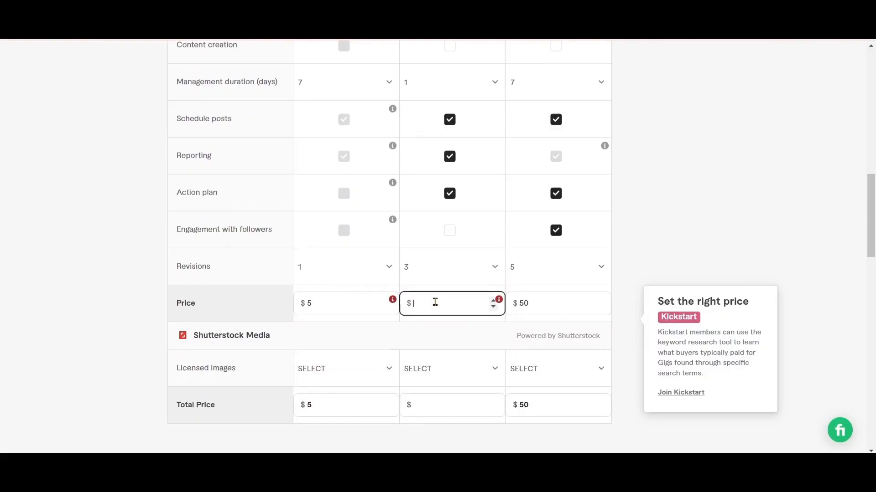
{"action": "type", "text": "40"}
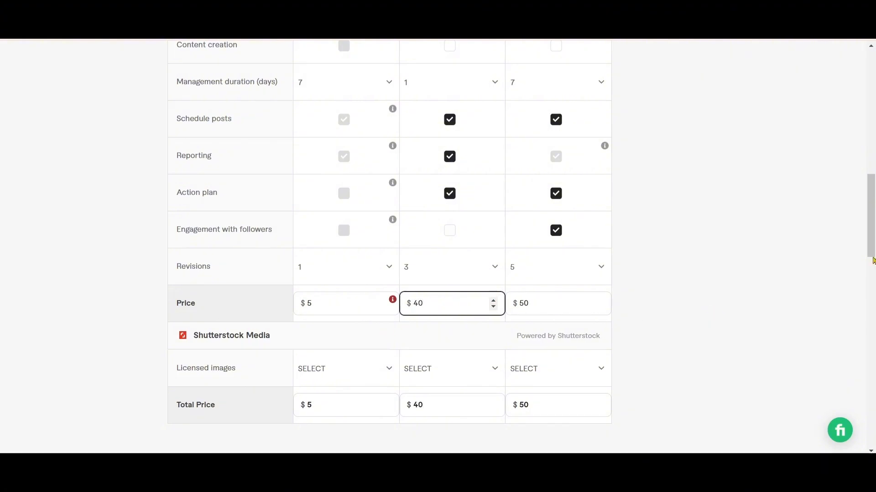
Change the Basic package description to 15 days of management and 15 static post designs
{"action": "scroll", "coordinate": [871, 51], "scroll_direction": "up", "scroll_amount": 7}
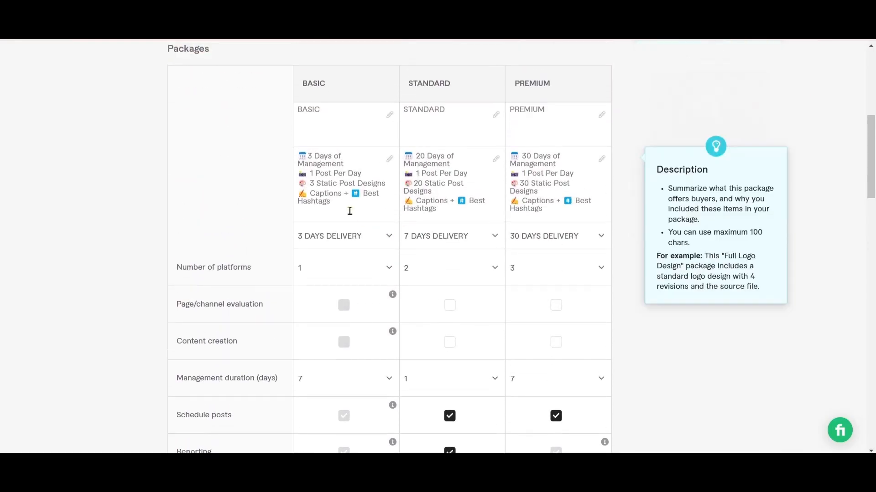
{"action": "left_click", "coordinate": [312, 158]}
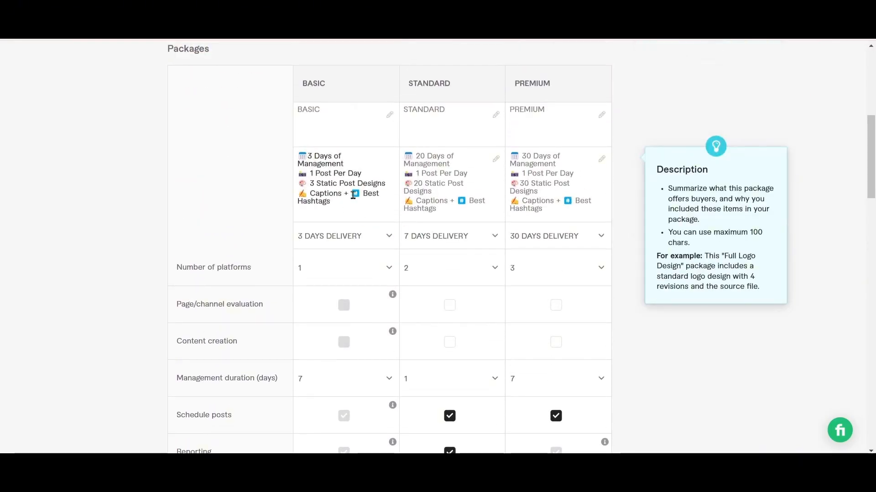
{"action": "key", "text": "BackSpace"}
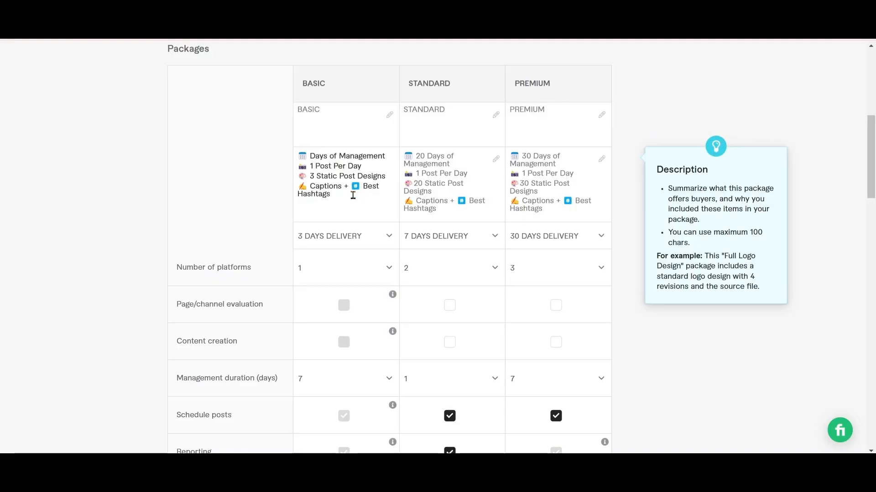
{"action": "type", "text": "15"}
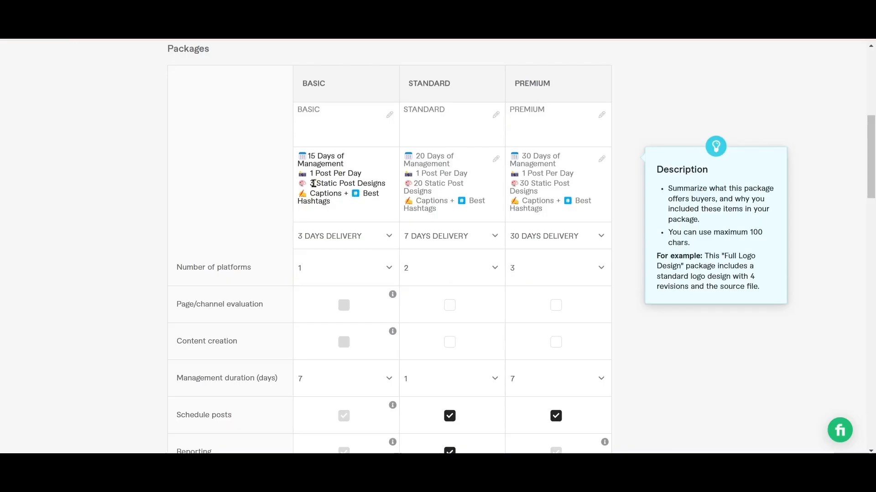
{"action": "key", "text": "BackSpace"}
{"action": "type", "text": "15"}
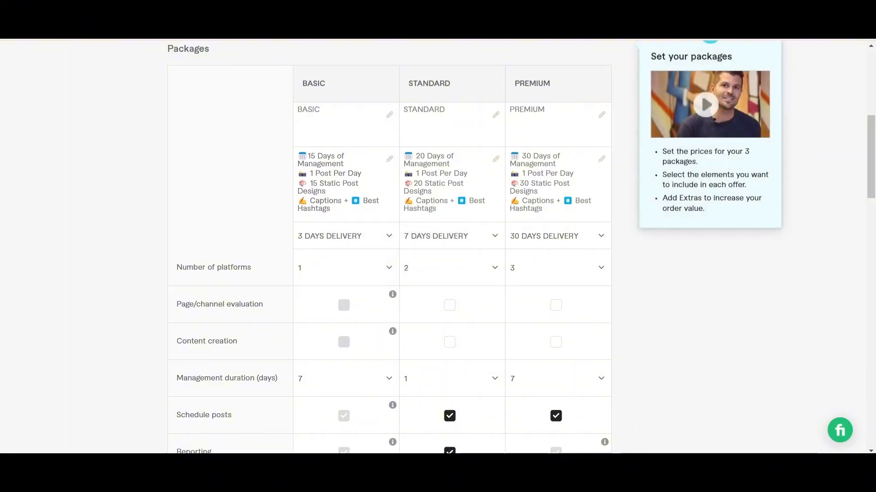
Set the Basic package's price to $30
{"action": "scroll", "coordinate": [437, 247], "scroll_direction": "down", "scroll_amount": 5}
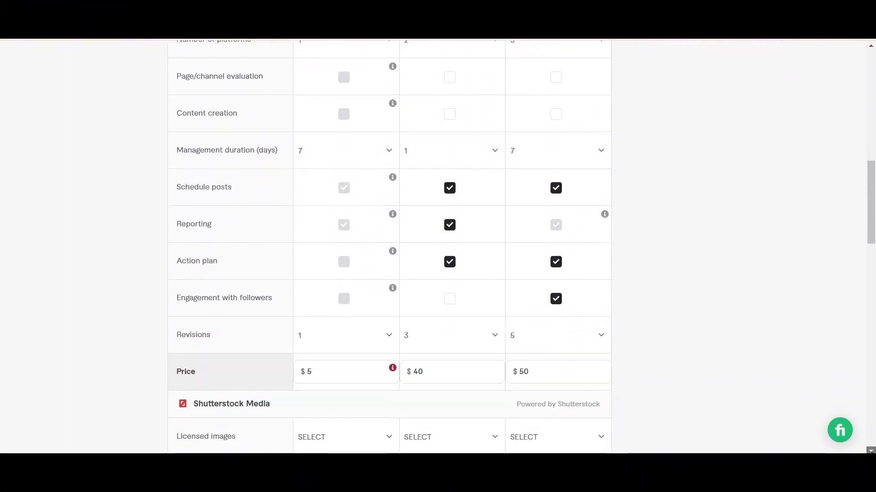
{"action": "left_click", "coordinate": [314, 372]}
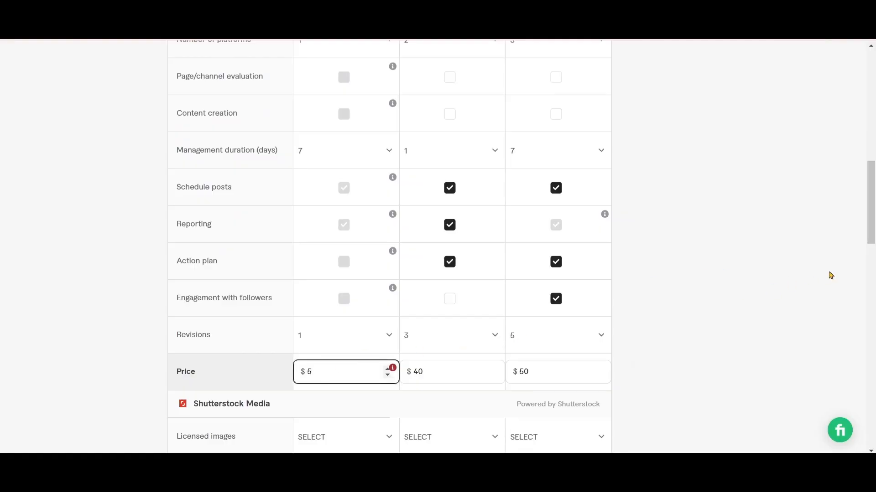
{"action": "key", "text": "BackSpace"}
{"action": "type", "text": "30"}
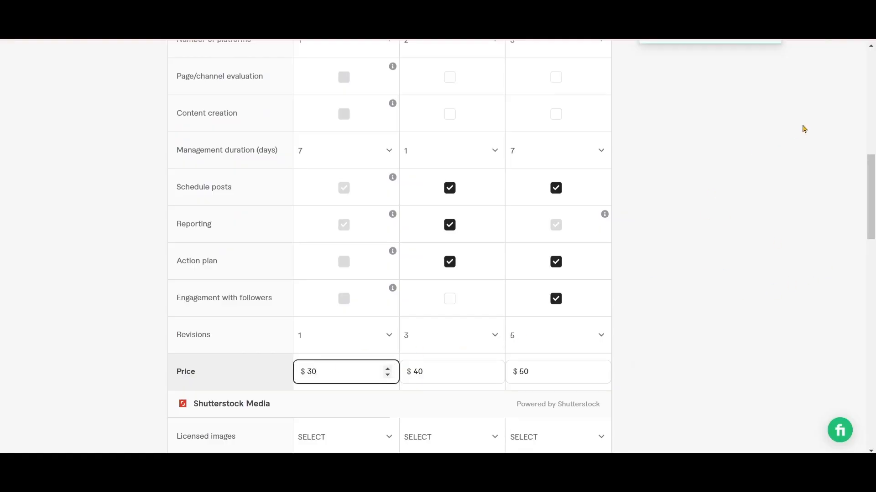
Review the revised packages from their descriptions and delivery times down to the total prices
{"action": "left_click", "coordinate": [870, 46]}
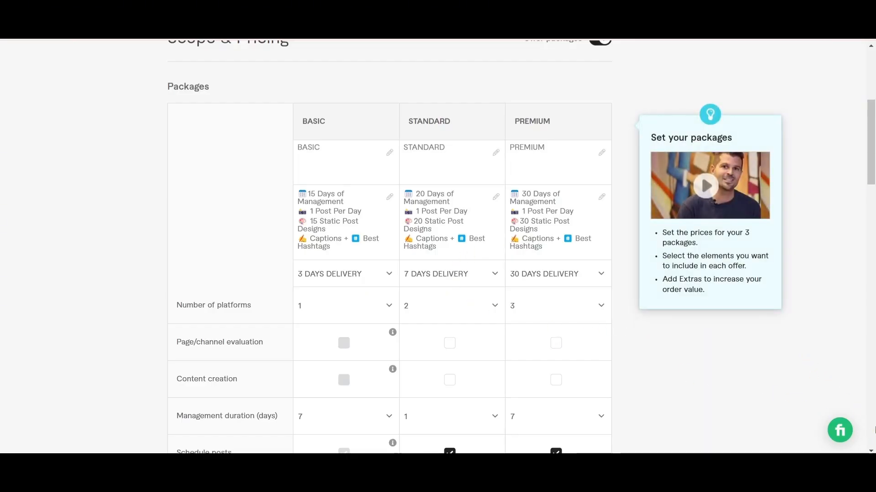
{"action": "left_click", "coordinate": [870, 452]}
{"action": "left_click", "coordinate": [870, 451]}
{"action": "left_click", "coordinate": [870, 451]}
{"action": "left_click", "coordinate": [871, 452]}
{"action": "left_click", "coordinate": [870, 451]}
{"action": "left_click", "coordinate": [871, 452]}
{"action": "left_click", "coordinate": [870, 452]}
{"action": "left_click", "coordinate": [871, 452]}
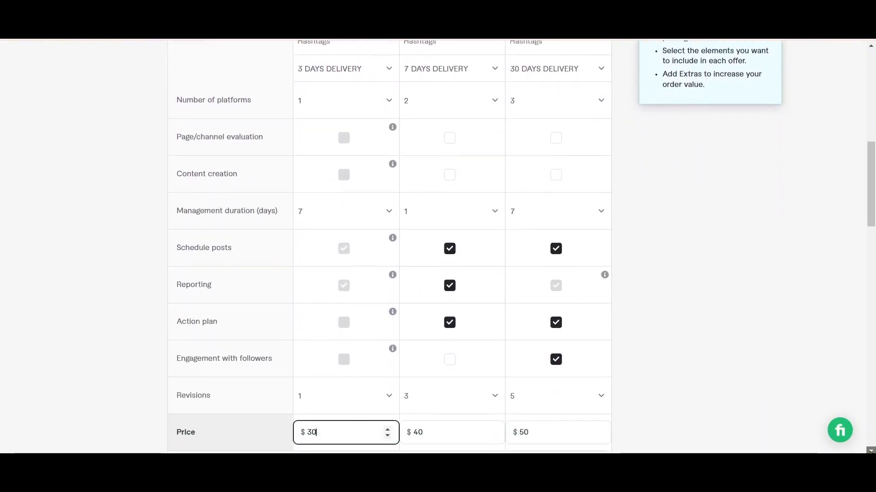
{"action": "left_click", "coordinate": [870, 452]}
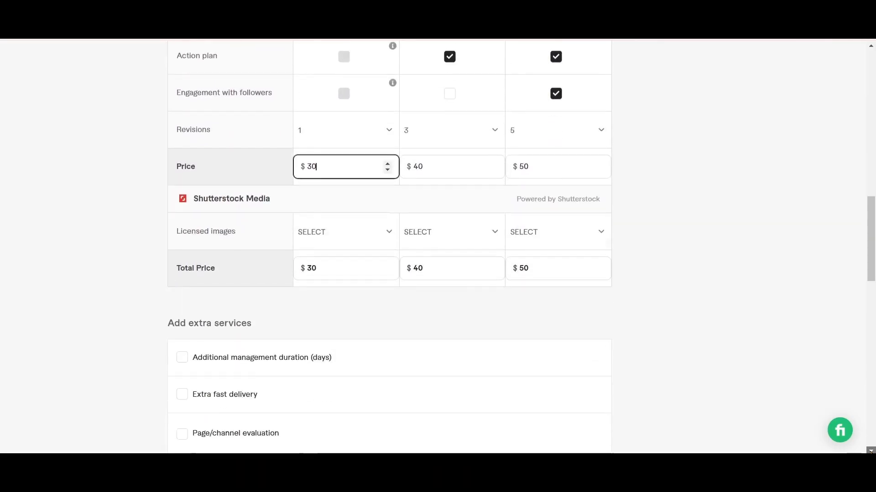
{"action": "left_click", "coordinate": [871, 452]}
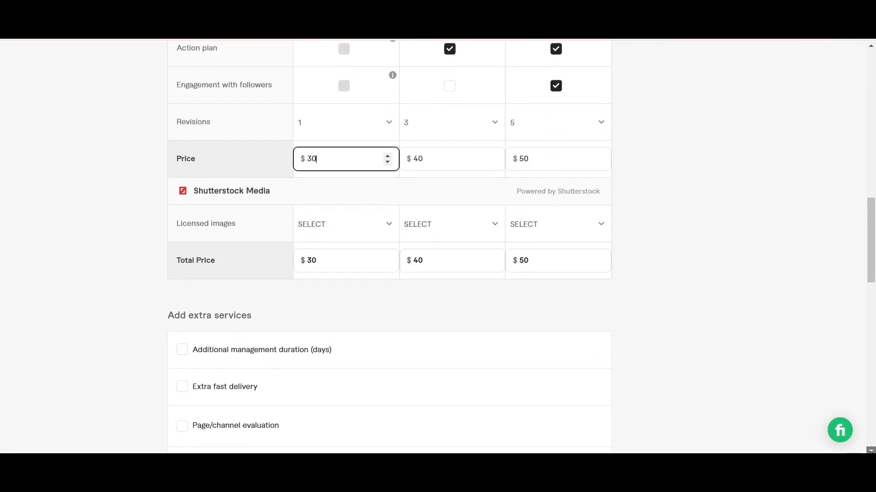
Set the Premium package's revisions to Unlimited
{"action": "mouse_move", "coordinate": [528, 125]}
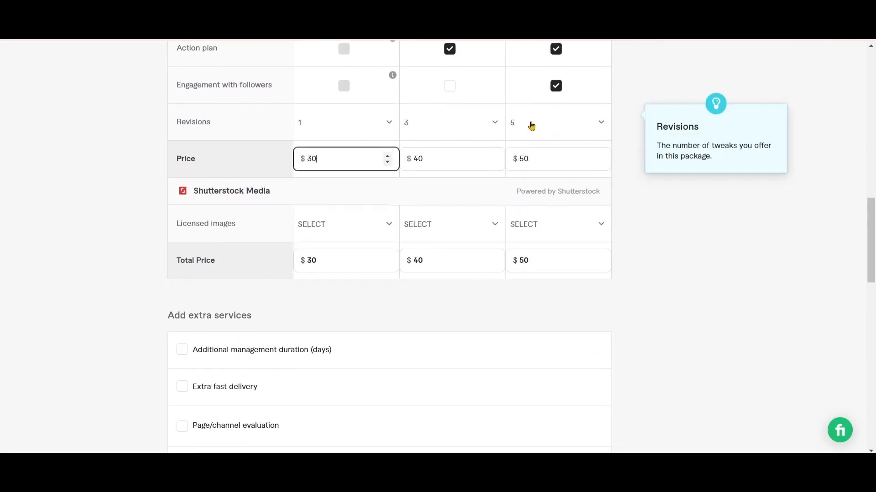
{"action": "left_click", "coordinate": [599, 123]}
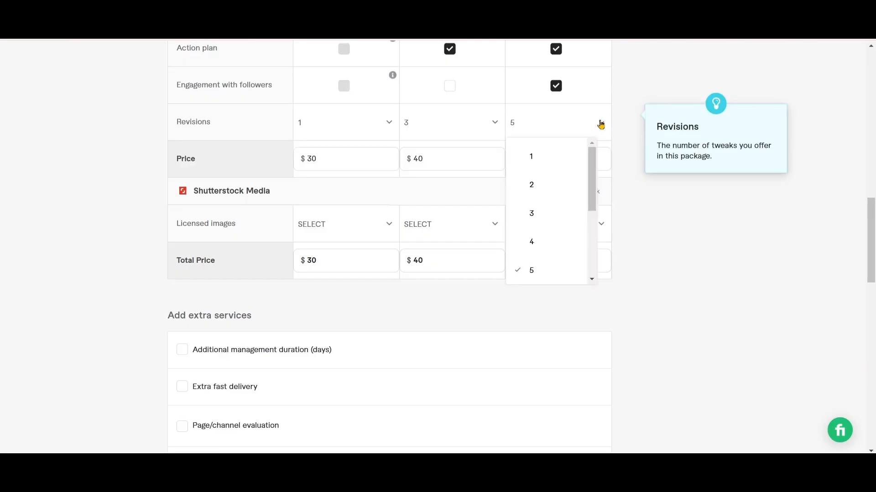
{"action": "left_click", "coordinate": [591, 279]}
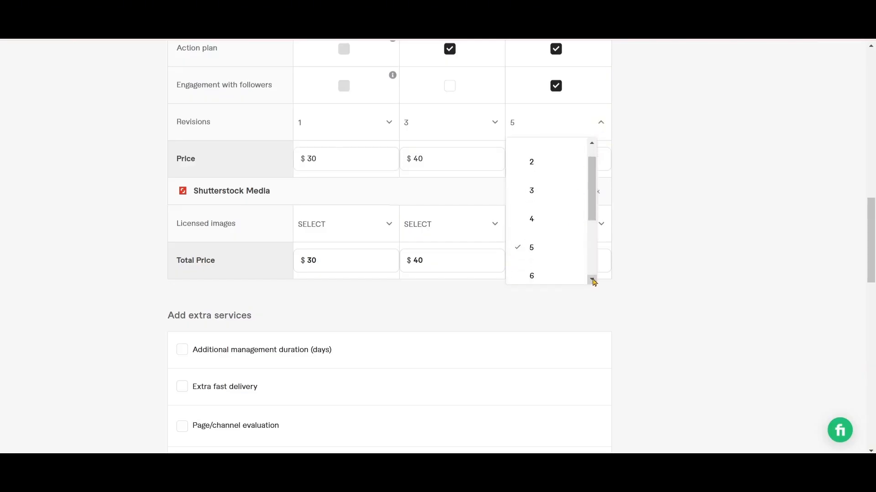
{"action": "left_click", "coordinate": [592, 279]}
{"action": "left_click", "coordinate": [549, 263]}
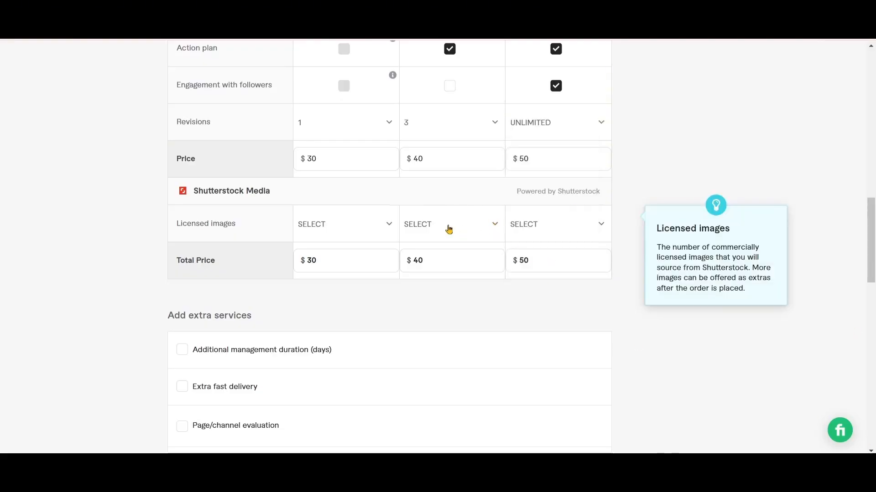
Set the revisions to 5 for the Standard package and 3 for the Basic package
{"action": "left_click", "coordinate": [495, 121]}
{"action": "left_click", "coordinate": [486, 280]}
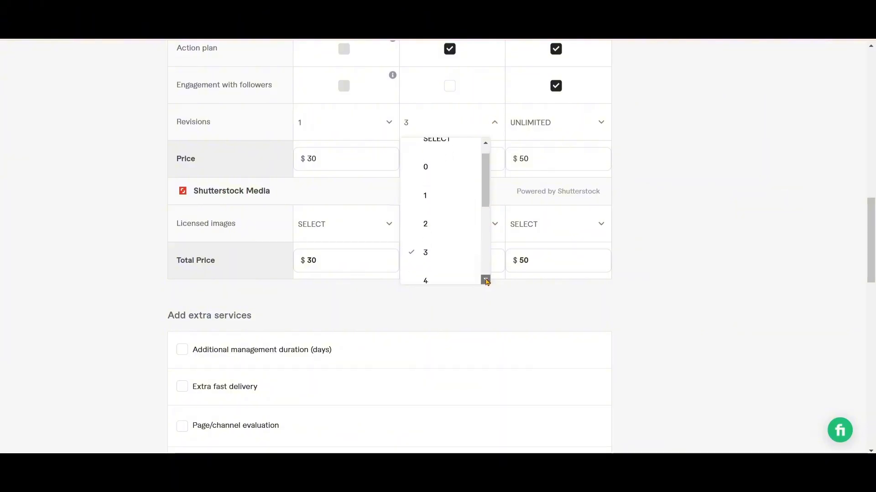
{"action": "left_click", "coordinate": [485, 280]}
{"action": "left_click", "coordinate": [485, 279]}
{"action": "left_click", "coordinate": [433, 257]}
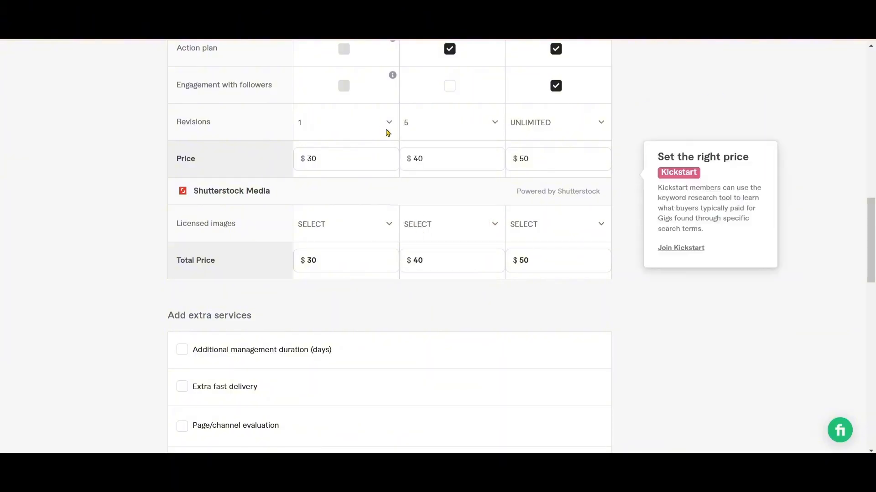
{"action": "left_click", "coordinate": [388, 122]}
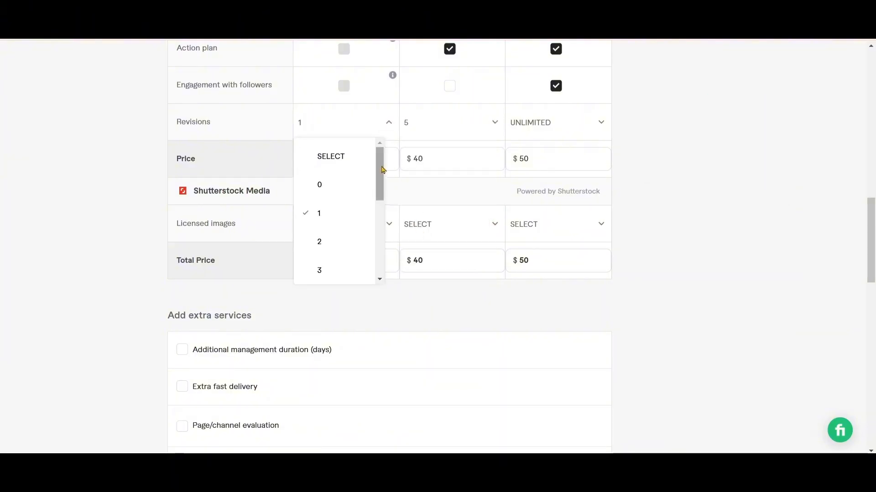
{"action": "left_click", "coordinate": [362, 274]}
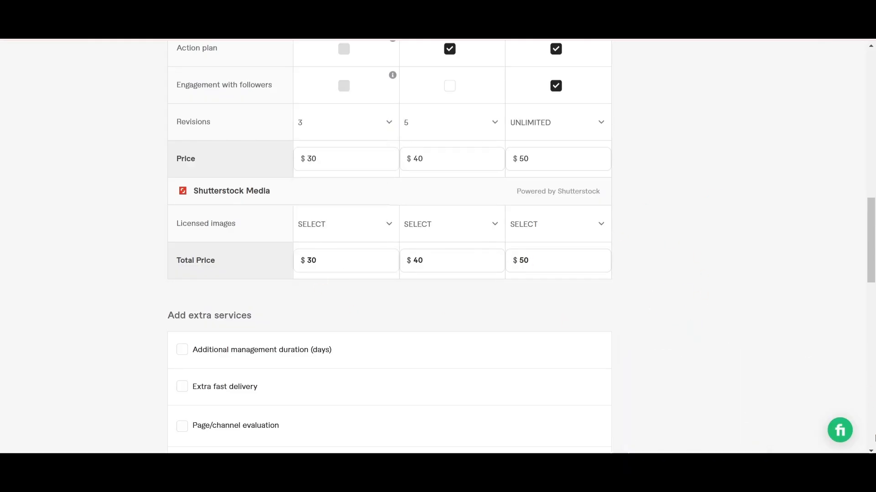
Save the pricing, continue to the Description & FAQ stage and look over its description area
{"action": "scroll", "coordinate": [594, 309], "scroll_direction": "down", "scroll_amount": 10}
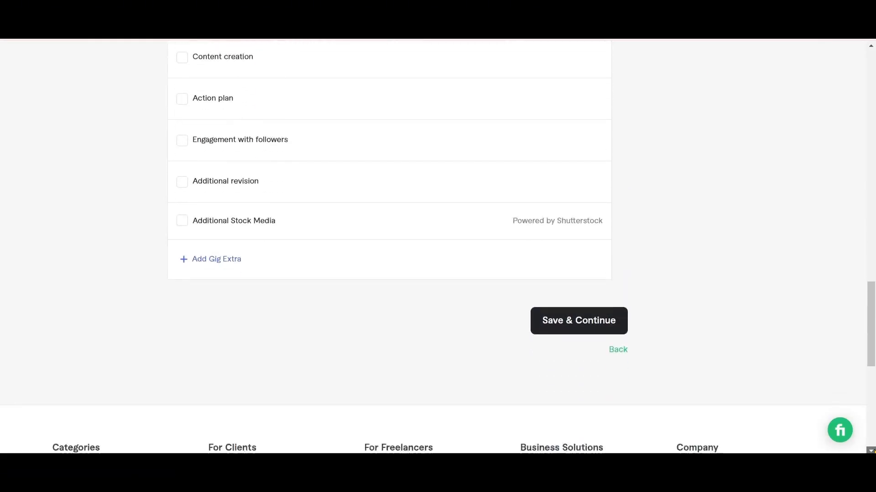
{"action": "left_click", "coordinate": [590, 296]}
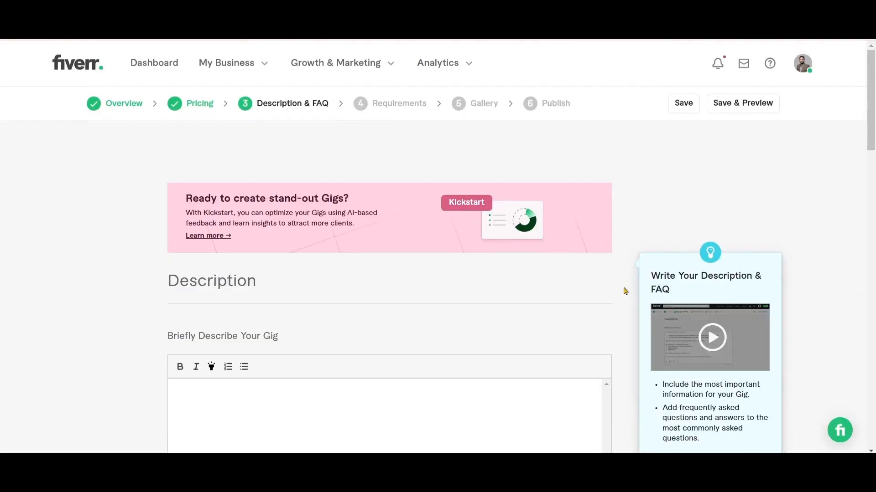
{"action": "scroll", "coordinate": [518, 247], "scroll_direction": "down", "scroll_amount": 8}
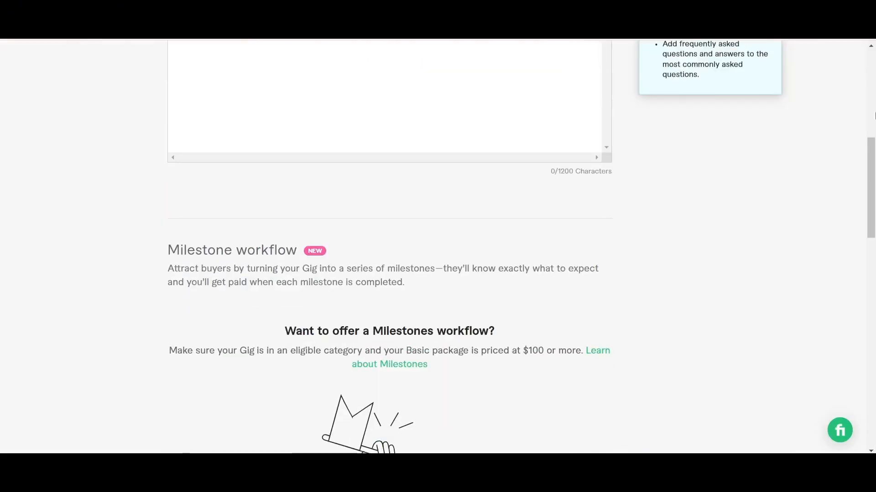
{"action": "left_click", "coordinate": [871, 45]}
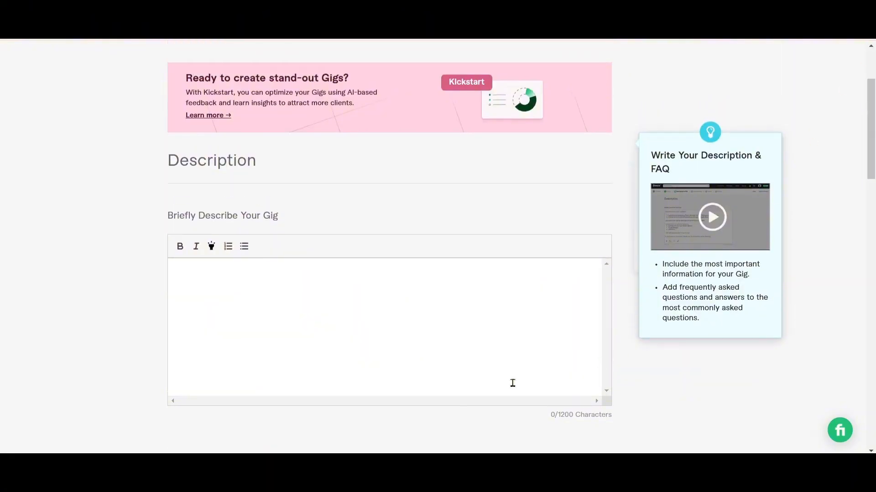
Copy the whole Description 2 text from the GIG social document in Google Docs into the Fiverr gig description
{"action": "left_click", "coordinate": [428, 470]}
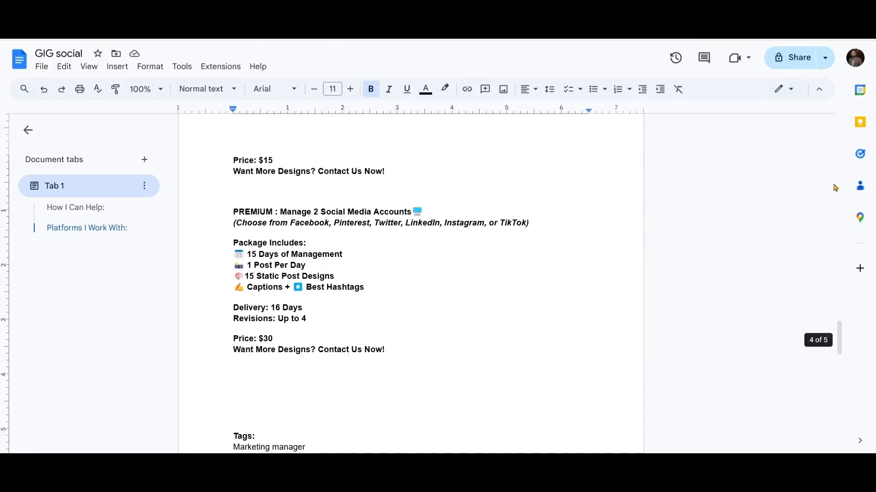
{"action": "left_click_drag", "start_coordinate": [834, 329], "coordinate": [842, 227]}
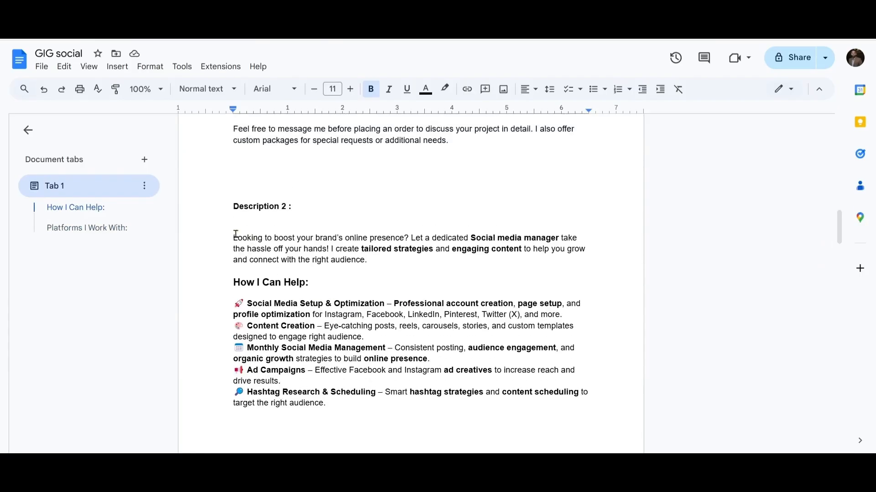
{"action": "left_click_drag", "start_coordinate": [231, 236], "coordinate": [262, 325]}
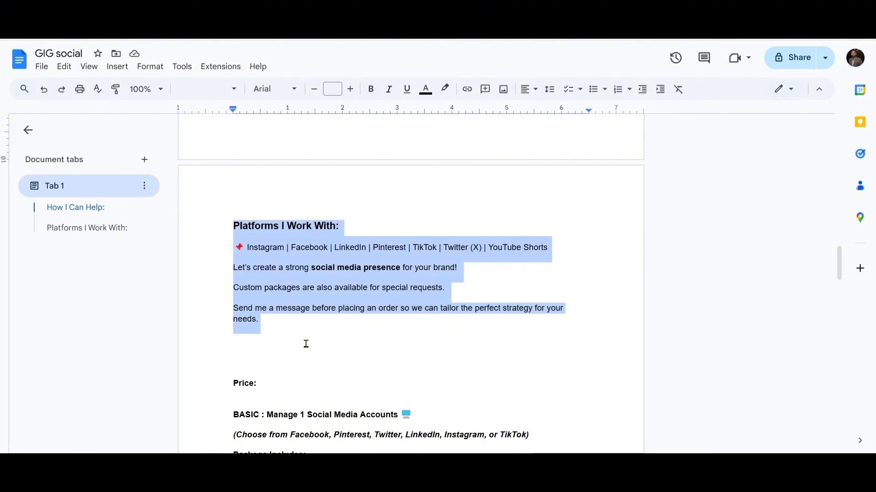
{"action": "left_click", "coordinate": [577, 465]}
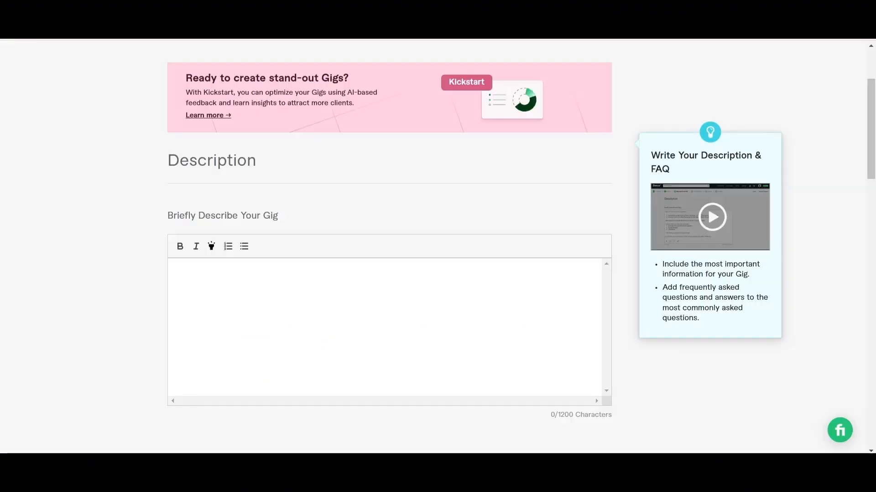
{"action": "left_click", "coordinate": [205, 270]}
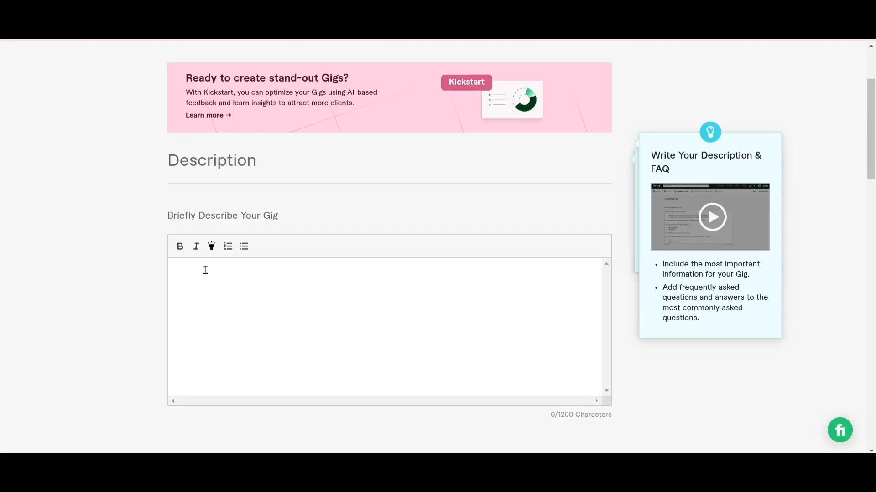
{"action": "key", "text": "ctrl+v"}
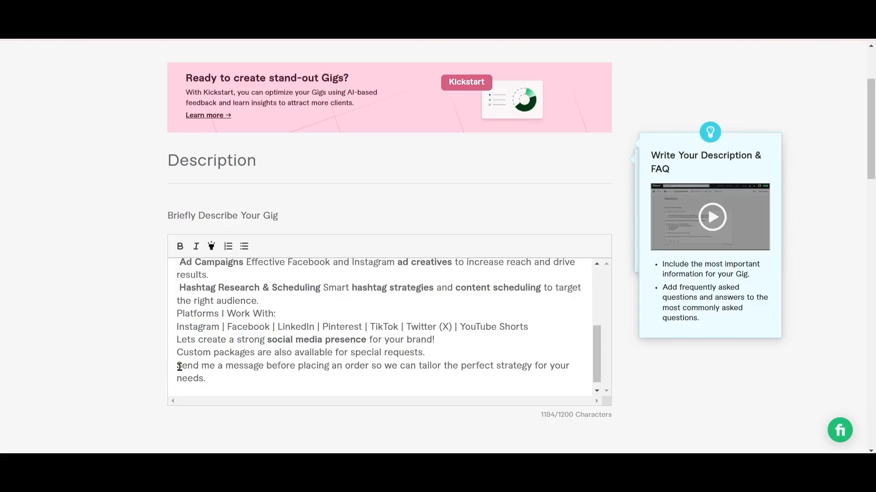
Highlight the description's closing sentence, "Send me a message before placing an order so we can tailor the perfect strategy for your needs."
{"action": "left_click_drag", "start_coordinate": [176, 366], "coordinate": [334, 383]}
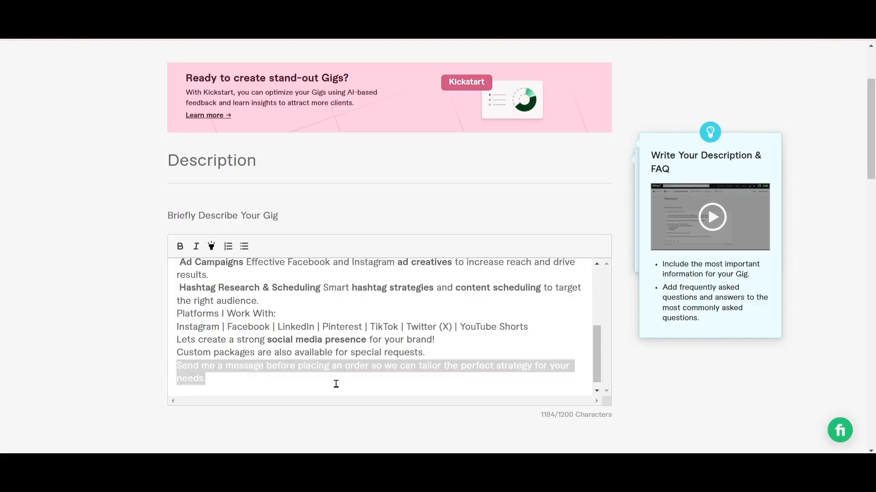
{"action": "left_click", "coordinate": [212, 247]}
{"action": "left_click", "coordinate": [389, 391]}
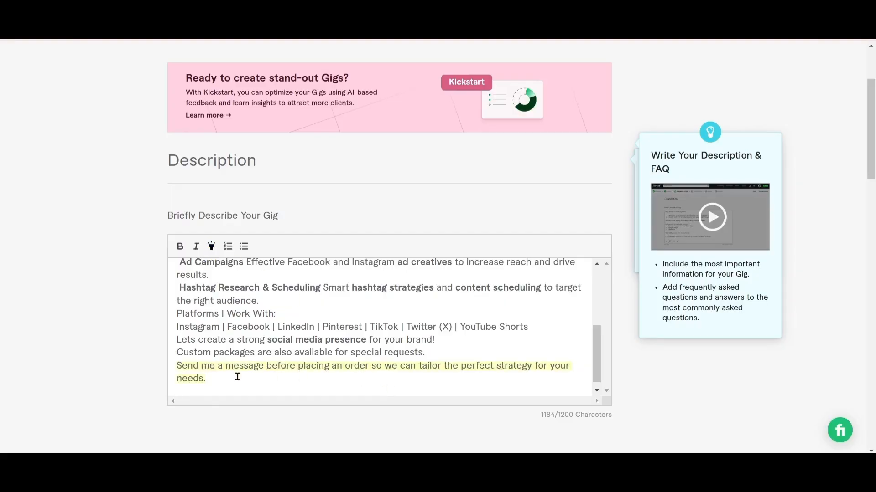
Make the "How I Can Help:" heading in the gig description bold
{"action": "scroll", "coordinate": [447, 335], "scroll_direction": "up", "scroll_amount": 3}
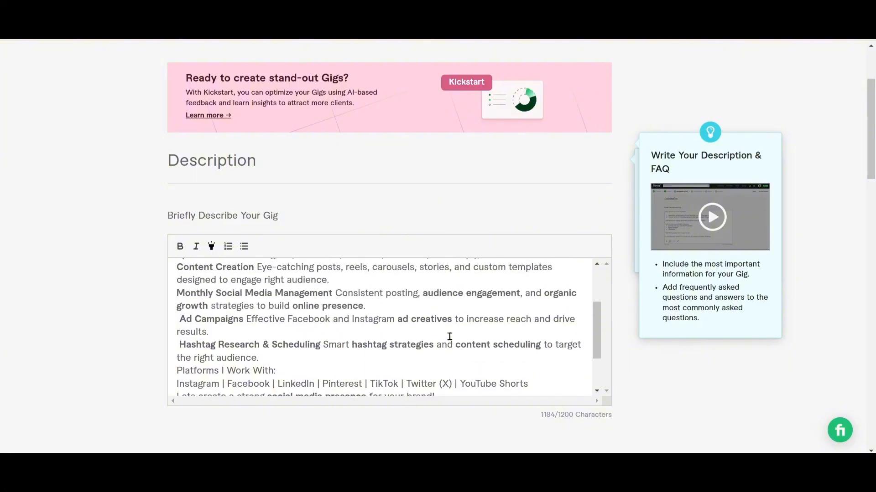
{"action": "scroll", "coordinate": [449, 336], "scroll_direction": "up", "scroll_amount": 1}
{"action": "scroll", "coordinate": [449, 336], "scroll_direction": "down", "scroll_amount": 4}
{"action": "scroll", "coordinate": [449, 337], "scroll_direction": "up", "scroll_amount": 2}
{"action": "scroll", "coordinate": [449, 336], "scroll_direction": "down", "scroll_amount": 2}
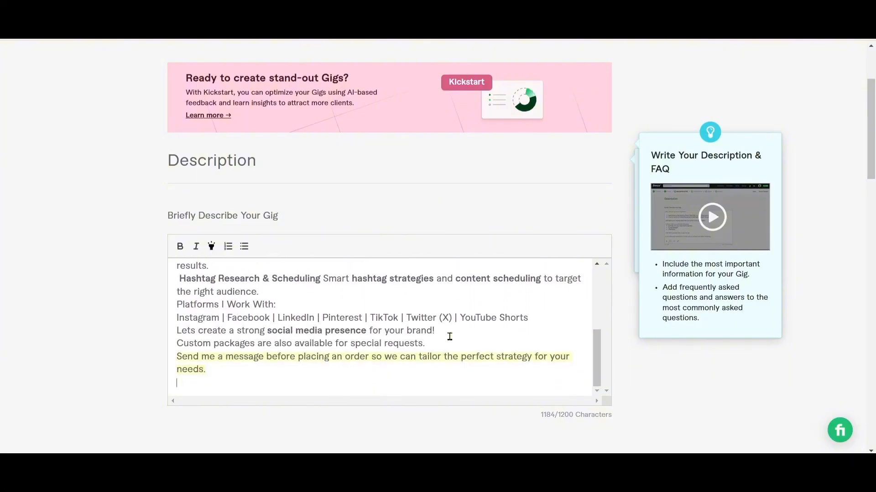
{"action": "left_click", "coordinate": [598, 266]}
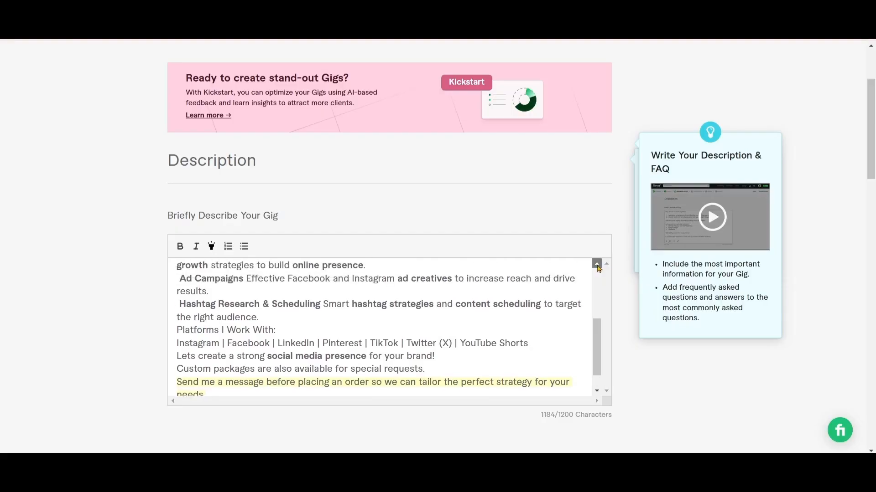
{"action": "scroll", "coordinate": [598, 266], "scroll_direction": "up", "scroll_amount": 5}
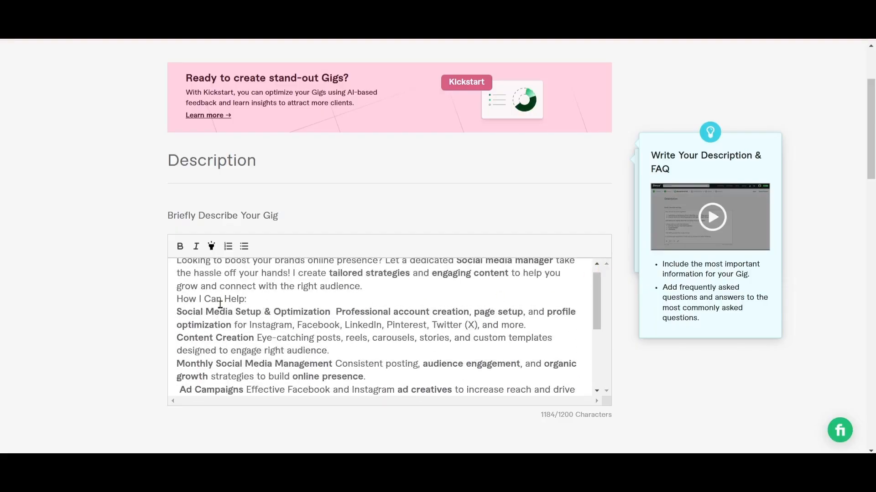
{"action": "left_click_drag", "start_coordinate": [177, 299], "coordinate": [252, 301]}
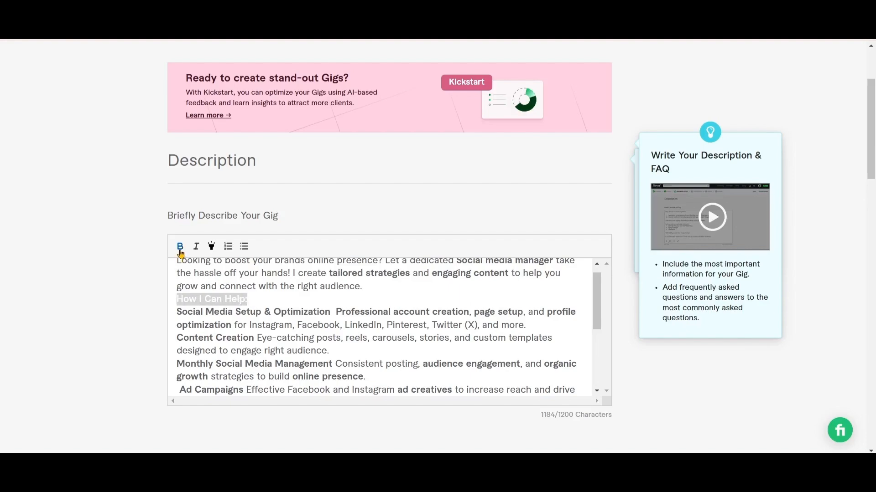
{"action": "left_click", "coordinate": [354, 301]}
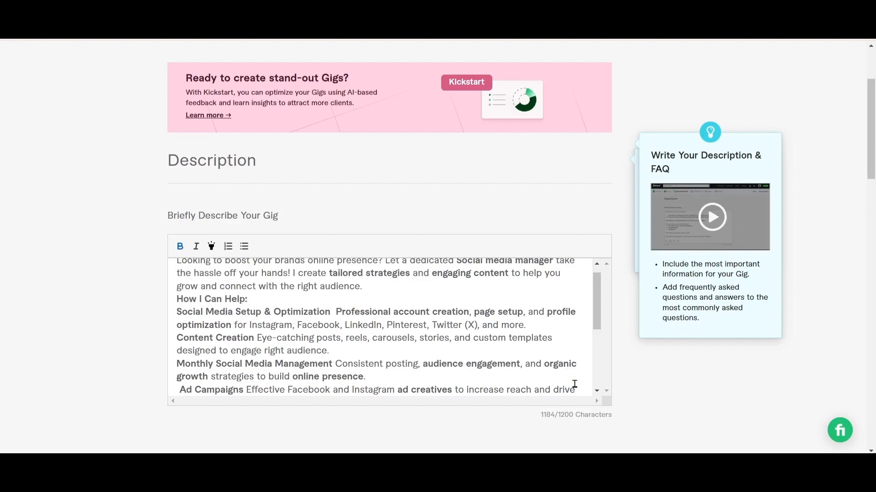
Make the "Platforms I Work With" heading in the gig description bold
{"action": "left_click", "coordinate": [601, 392]}
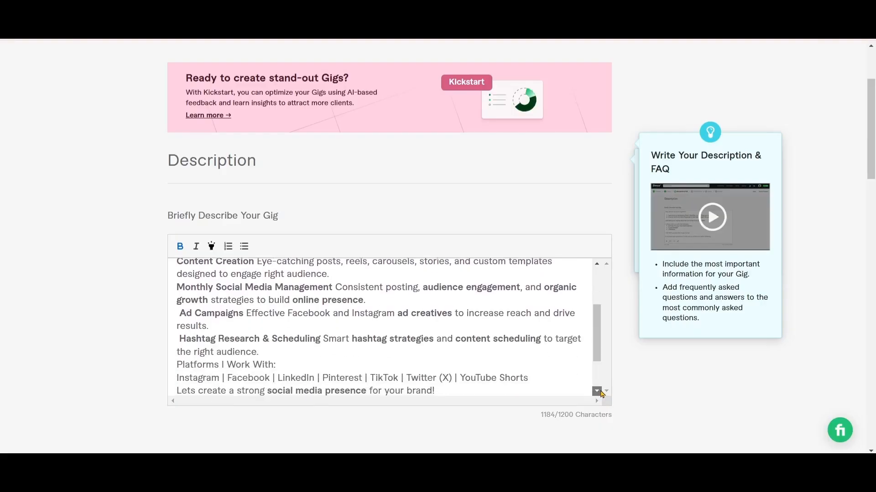
{"action": "left_click", "coordinate": [596, 267]}
{"action": "scroll", "coordinate": [597, 270], "scroll_direction": "up", "scroll_amount": 5}
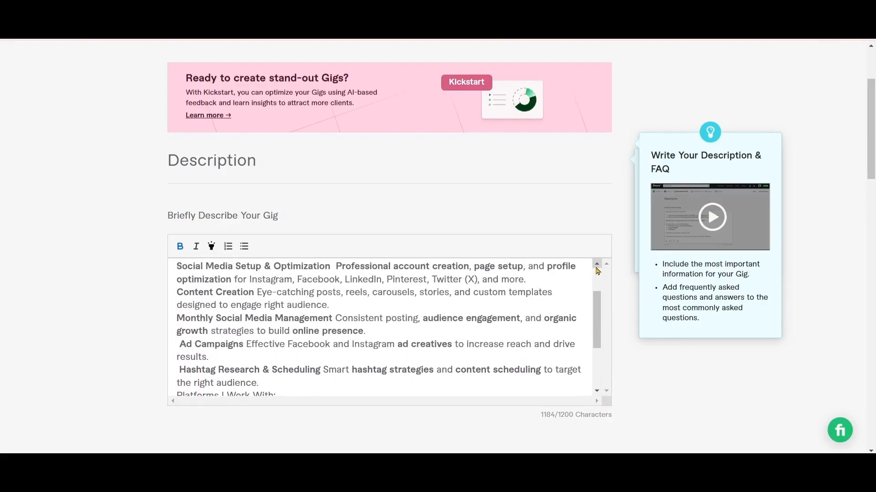
{"action": "left_click", "coordinate": [597, 266]}
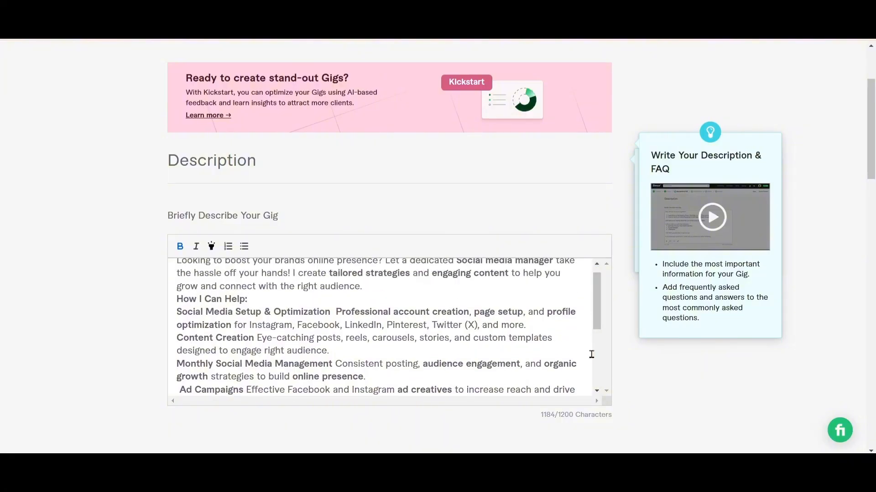
{"action": "scroll", "coordinate": [594, 393], "scroll_direction": "down", "scroll_amount": 3}
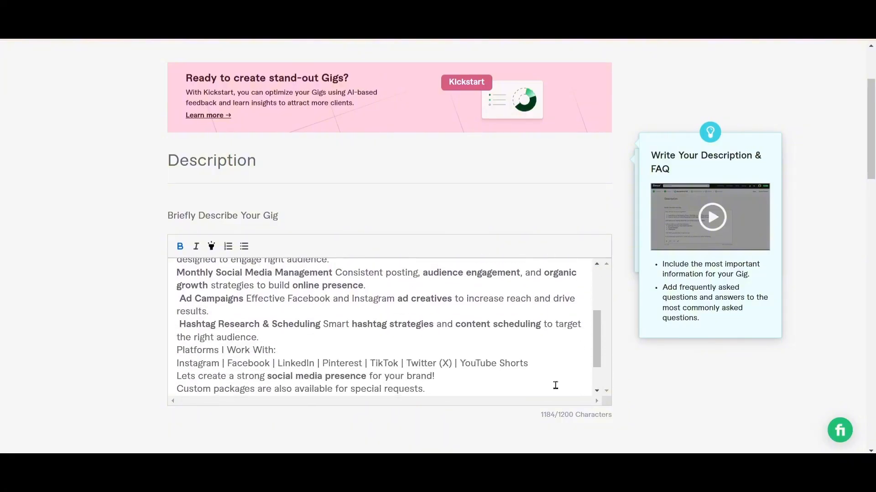
{"action": "left_click_drag", "start_coordinate": [177, 350], "coordinate": [274, 348]}
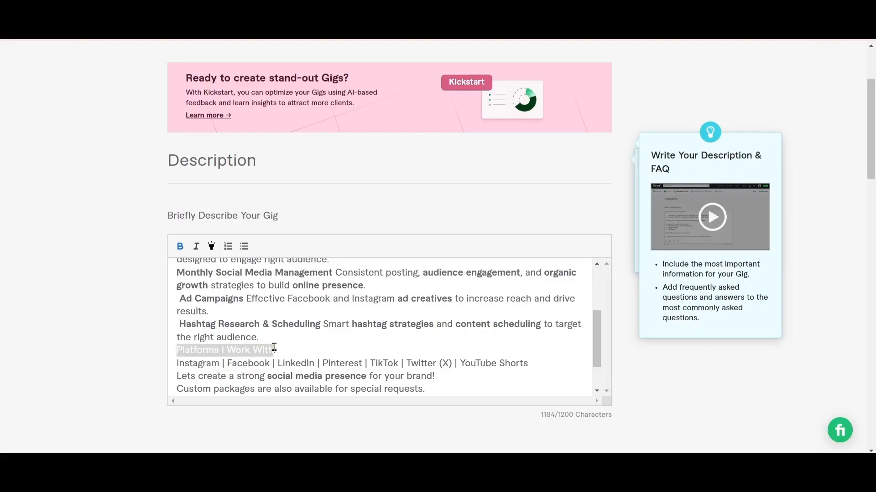
{"action": "left_click", "coordinate": [180, 246]}
{"action": "left_click", "coordinate": [354, 342]}
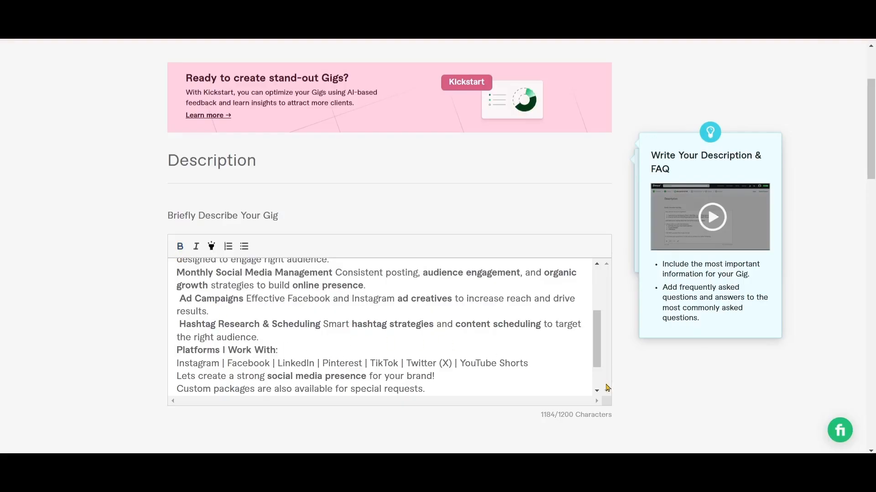
Review the end of the formatted description and the page below it through to the Frequently Asked Questions section
{"action": "left_click", "coordinate": [597, 392]}
{"action": "left_click", "coordinate": [597, 392]}
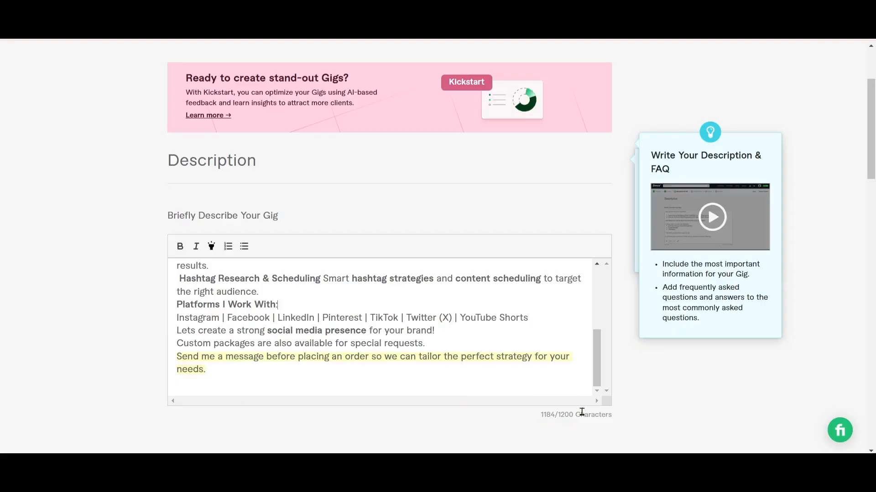
{"action": "scroll", "coordinate": [483, 410], "scroll_direction": "down", "scroll_amount": 1}
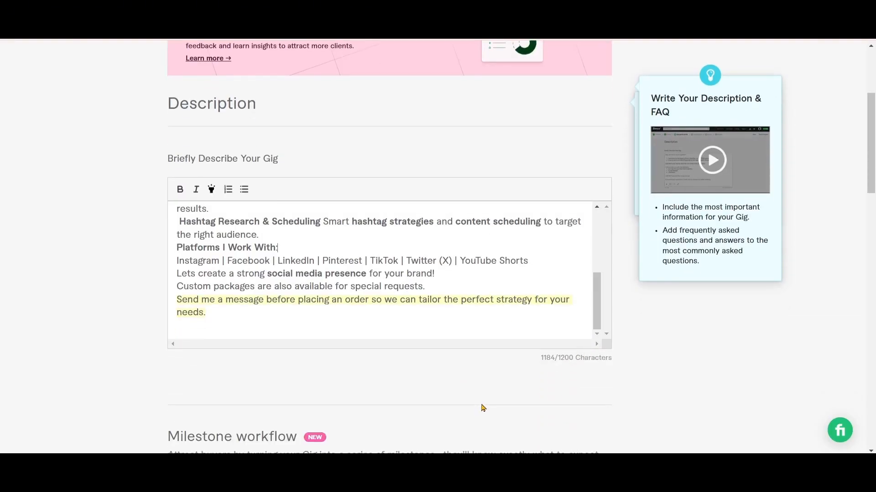
{"action": "scroll", "coordinate": [482, 404], "scroll_direction": "down", "scroll_amount": 1}
{"action": "scroll", "coordinate": [482, 403], "scroll_direction": "up", "scroll_amount": 1}
{"action": "scroll", "coordinate": [537, 362], "scroll_direction": "down", "scroll_amount": 4}
{"action": "scroll", "coordinate": [537, 367], "scroll_direction": "up", "scroll_amount": 1}
{"action": "scroll", "coordinate": [538, 369], "scroll_direction": "down", "scroll_amount": 6}
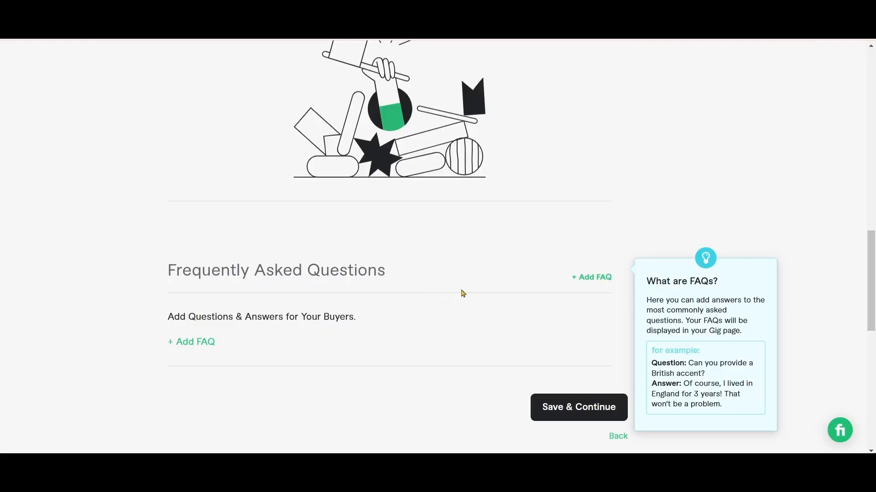
Start a new FAQ entry and fill in the question "What services are included in your Social Media Management?" copied from the GIG social Google Docs document
{"action": "left_click", "coordinate": [194, 346]}
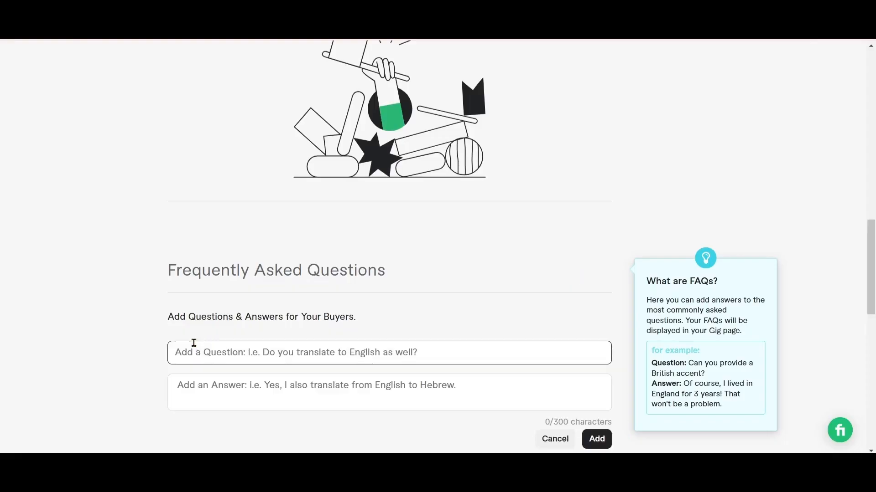
{"action": "left_click", "coordinate": [303, 355]}
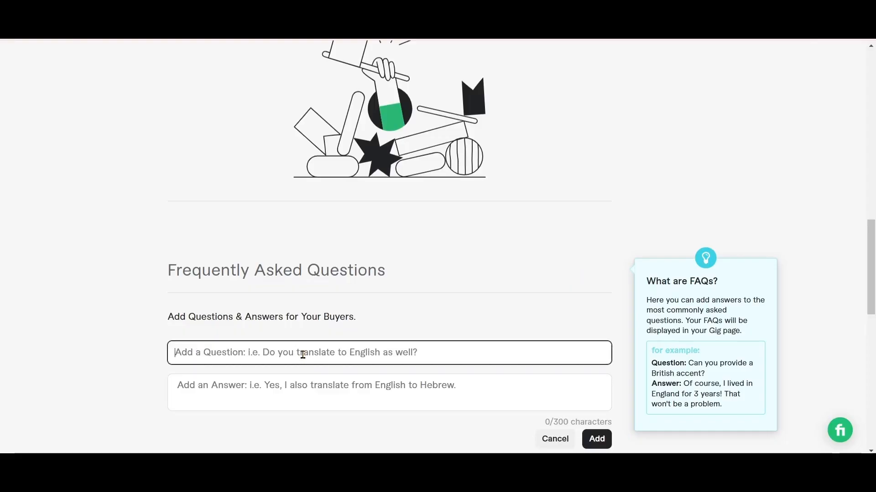
{"action": "key", "text": "alt+Tab"}
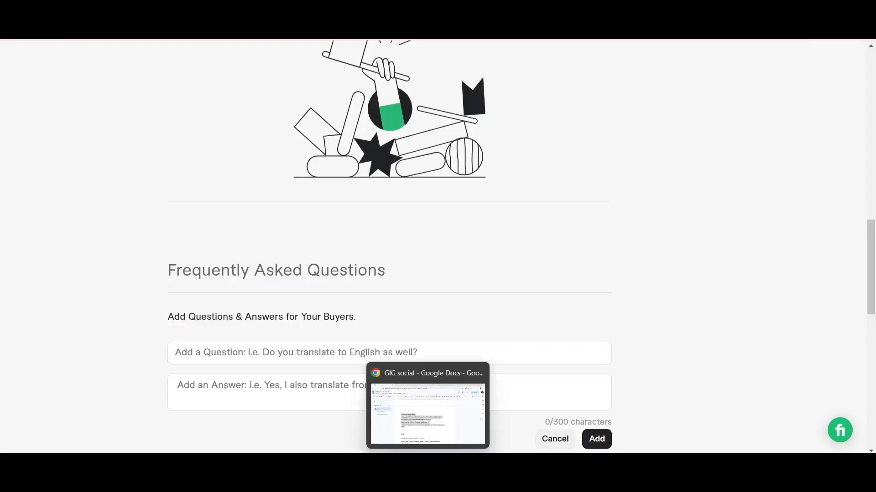
{"action": "left_click", "coordinate": [777, 361]}
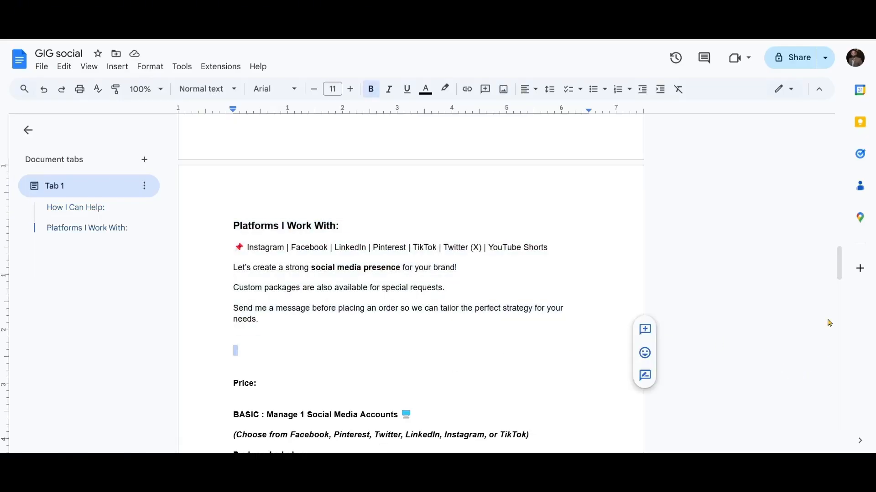
{"action": "left_click_drag", "start_coordinate": [841, 286], "coordinate": [841, 386]}
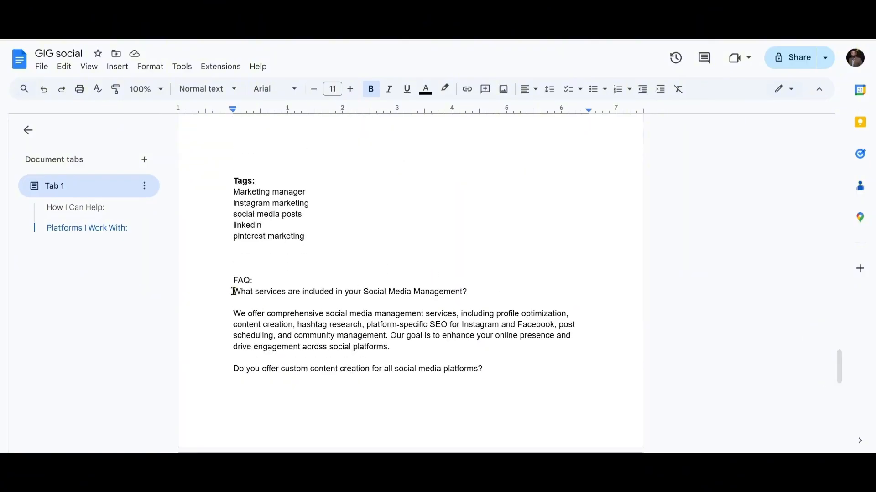
{"action": "left_click_drag", "start_coordinate": [233, 292], "coordinate": [467, 292]}
{"action": "key", "text": "ctrl+c"}
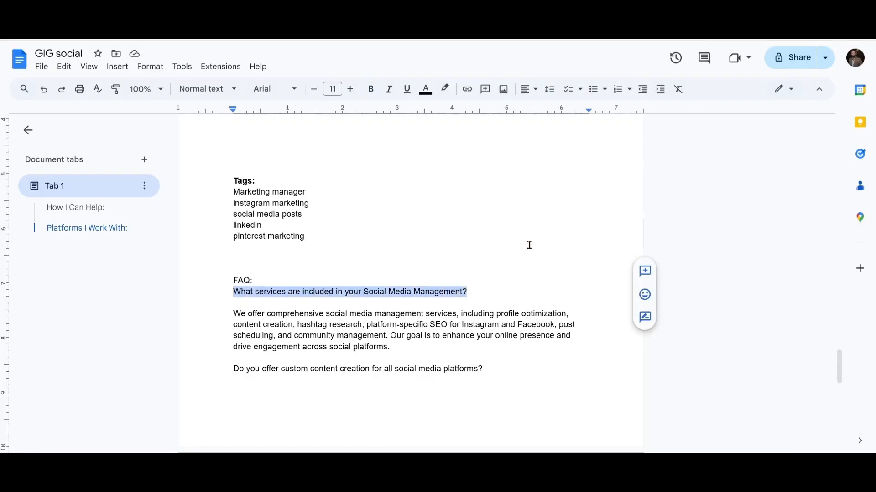
{"action": "left_click", "coordinate": [573, 479]}
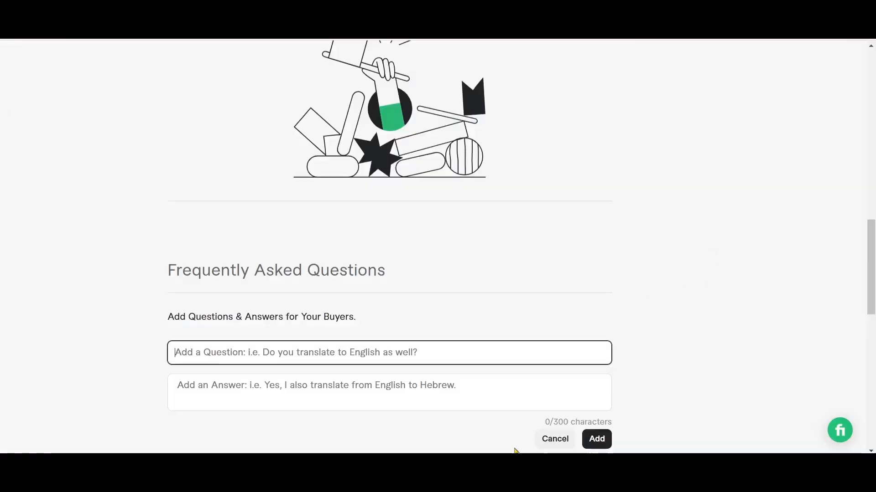
{"action": "left_click", "coordinate": [236, 352]}
{"action": "key", "text": "ctrl+v"}
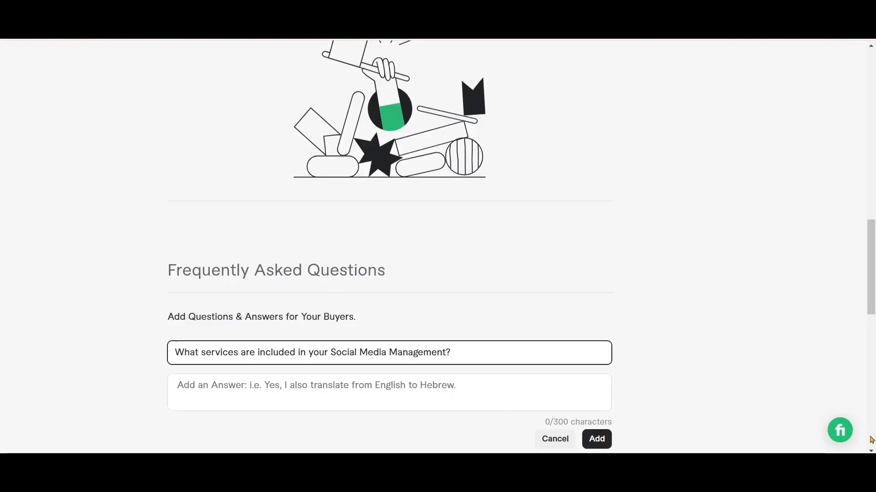
Copy the answer paragraph beginning "We offer comprehensive social media management services" from the GIG social document into the Fiverr FAQ answer
{"action": "left_click", "coordinate": [573, 479]}
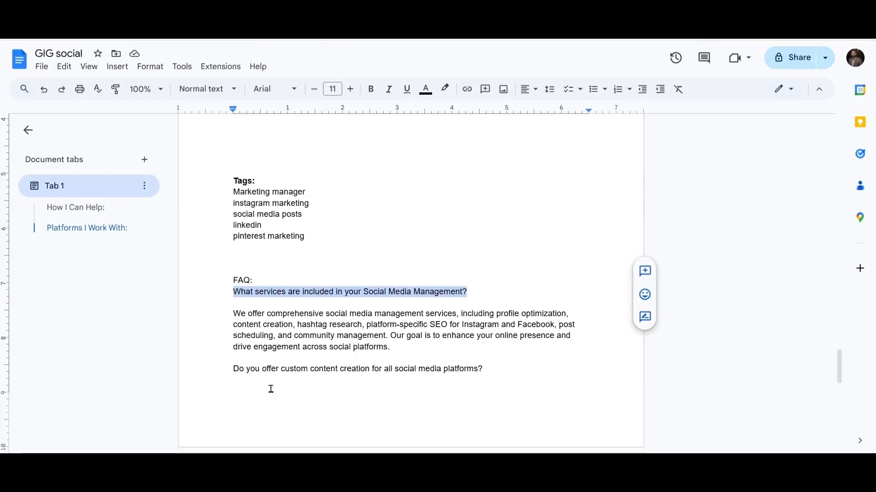
{"action": "left_click_drag", "start_coordinate": [236, 314], "coordinate": [423, 350]}
{"action": "key", "text": "ctrl+c"}
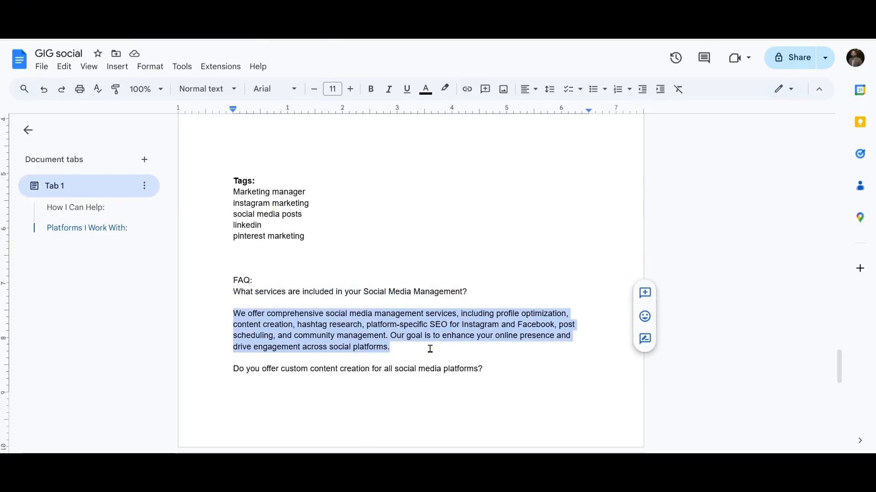
{"action": "left_click", "coordinate": [573, 479]}
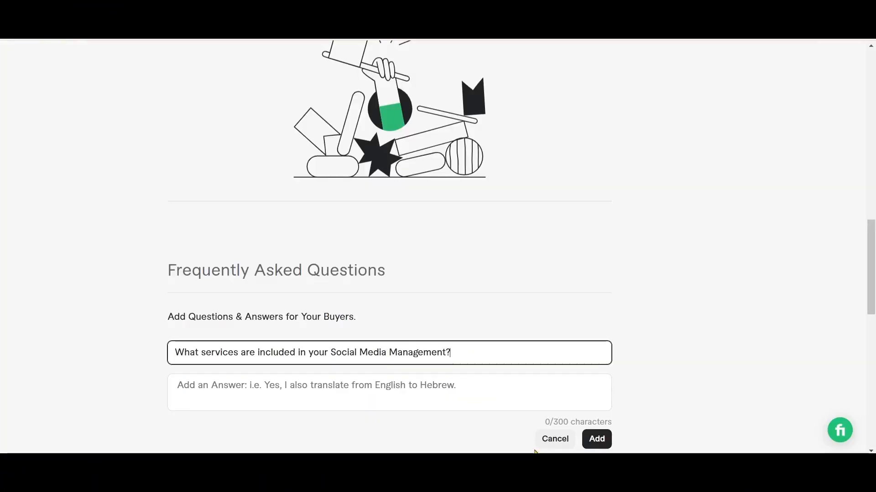
{"action": "left_click", "coordinate": [255, 391]}
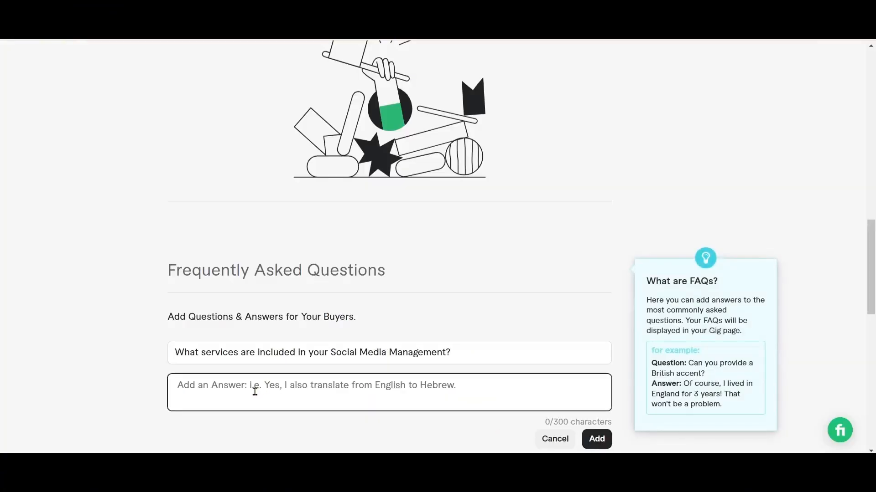
{"action": "key", "text": "ctrl+v"}
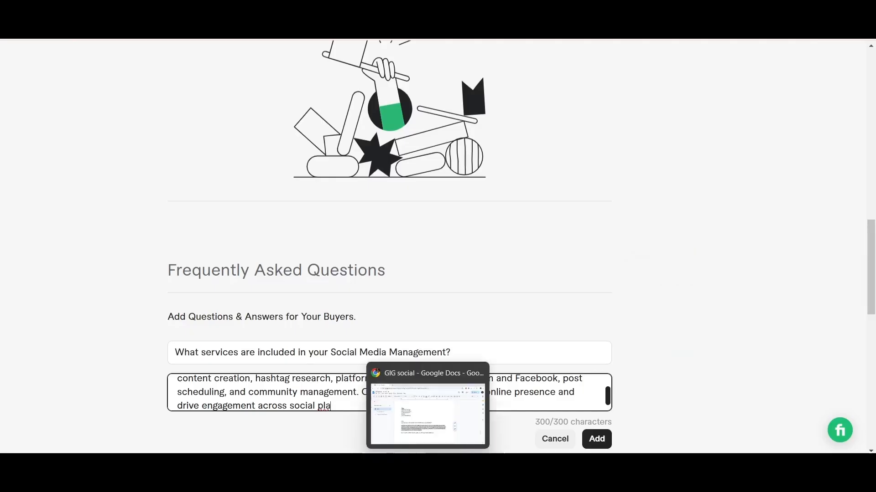
Check the answer's ending in the GIG social document, then remove "your" before "online presence" and complete the final word as "platform" in the Fiverr answer
{"action": "left_click", "coordinate": [429, 479]}
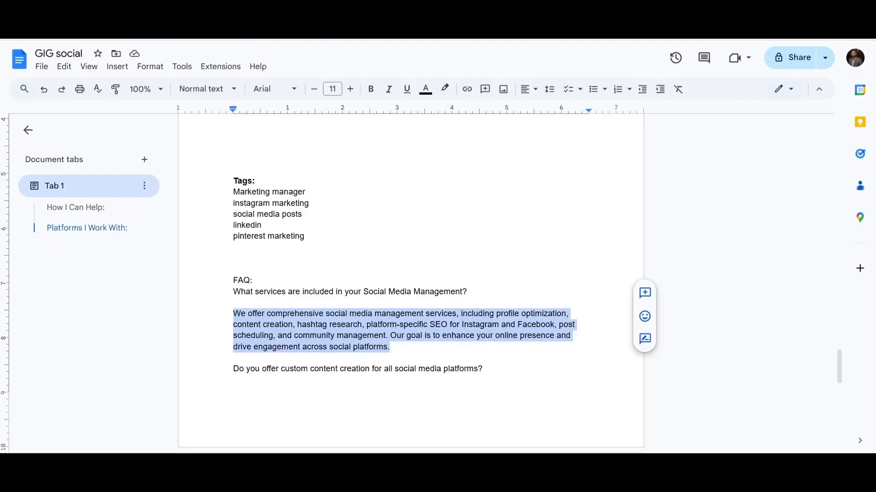
{"action": "left_click", "coordinate": [581, 413]}
{"action": "key", "text": "ctrl+v"}
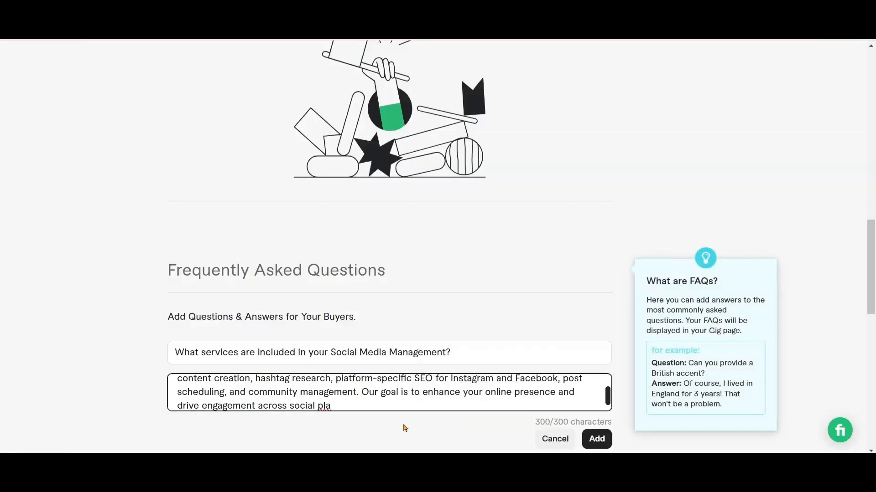
{"action": "left_click", "coordinate": [483, 394]}
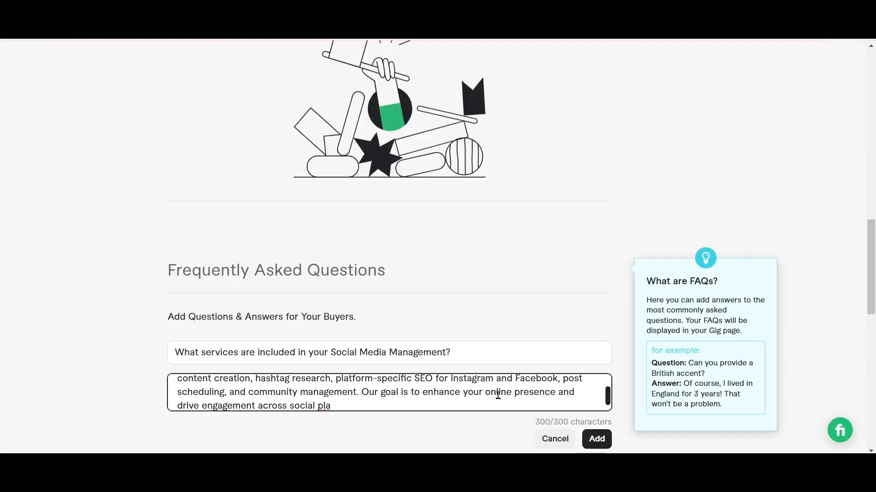
{"action": "key", "text": "BackSpace"}
{"action": "key", "text": "BackSpace"}
{"action": "key", "text": "BackSpace"}
{"action": "key", "text": "BackSpace"}
{"action": "key", "text": "BackSpace"}
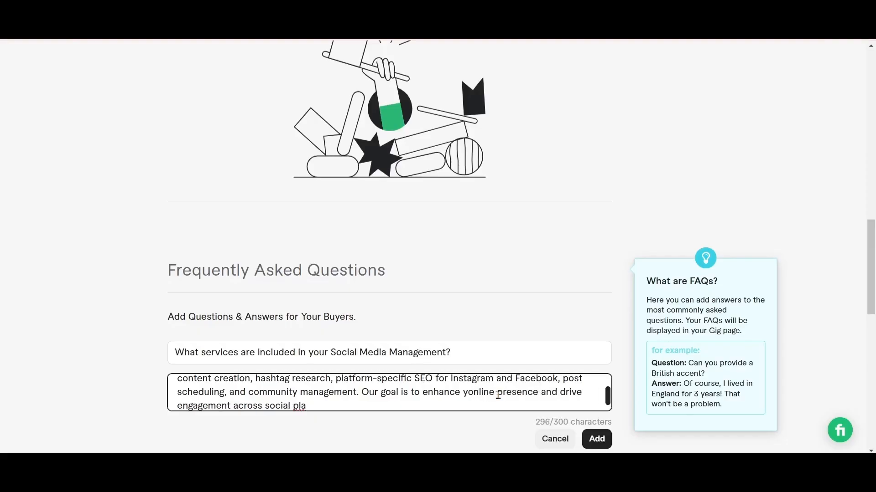
{"action": "key", "text": "BackSpace"}
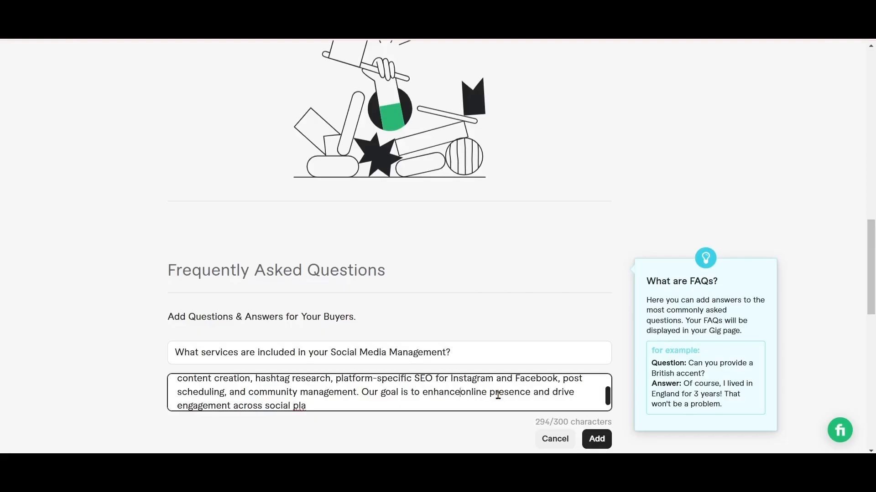
{"action": "type", "text": "plat"}
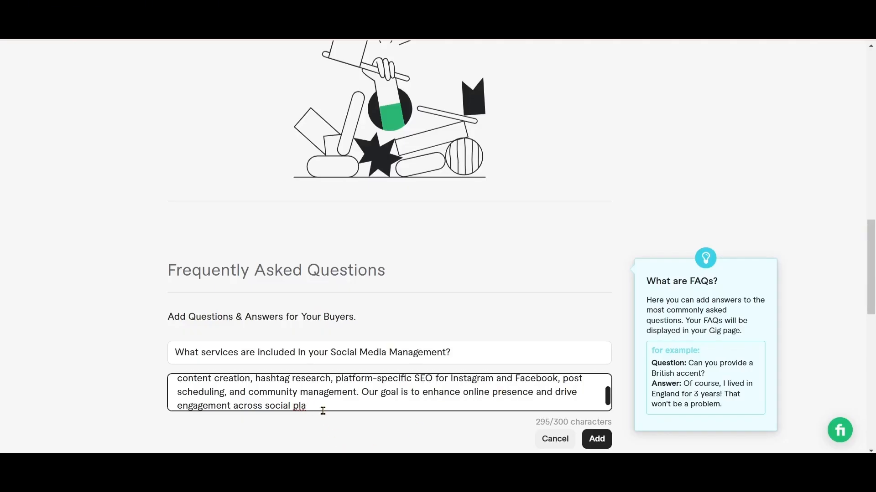
{"action": "type", "text": "form"}
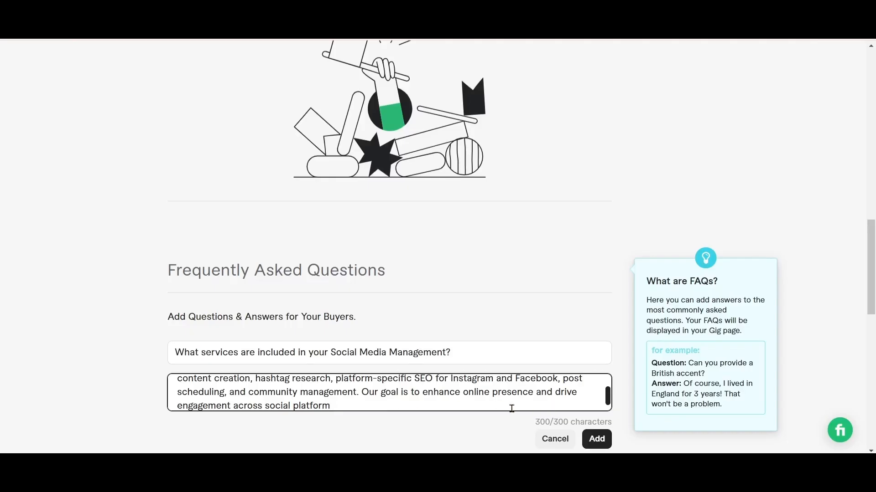
Replace "and" with a comma after "online presence", end the answer with "platforms.", and add the FAQ entry to the gig
{"action": "left_click", "coordinate": [553, 393]}
{"action": "key", "text": "BackSpace"}
{"action": "key", "text": "BackSpace"}
{"action": "key", "text": "BackSpace"}
{"action": "key", "text": "BackSpace"}
{"action": "type", "text": ","}
{"action": "left_click", "coordinate": [353, 406]}
{"action": "type", "text": "s."}
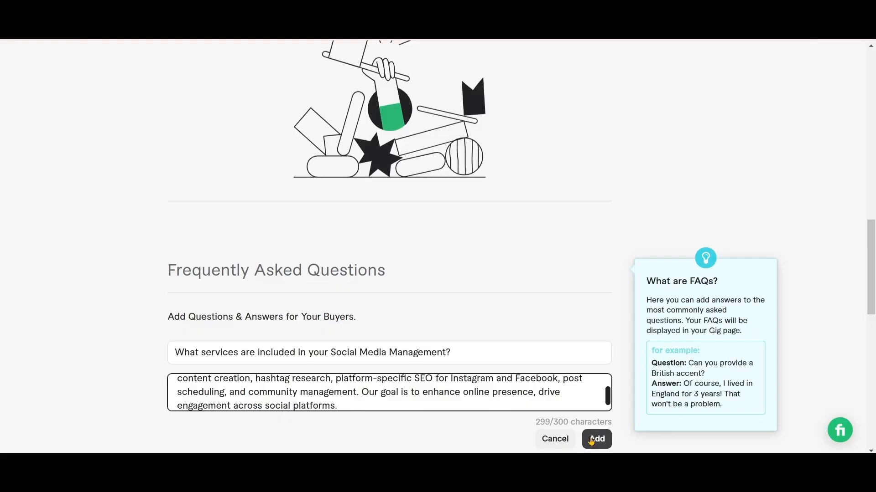
{"action": "left_click", "coordinate": [591, 440]}
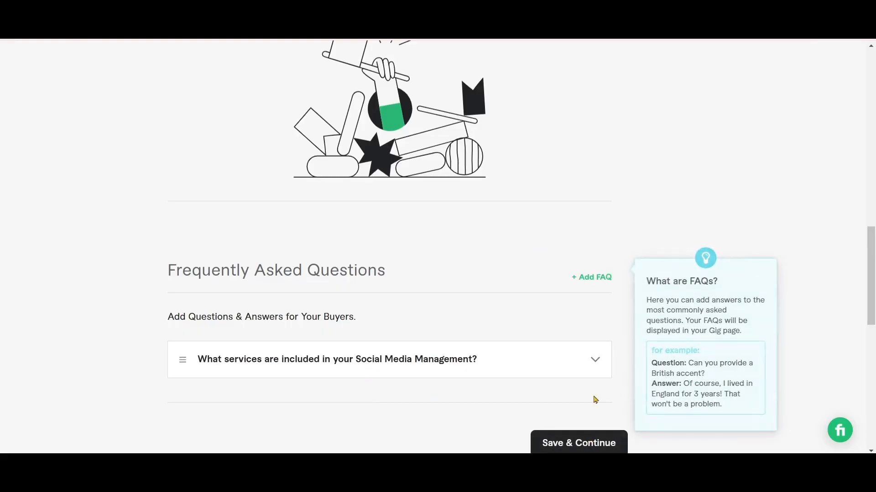
Start a new FAQ entry with the question "Do you offer custom content creation for all social media platforms?" copied from the GIG social Google Docs document
{"action": "scroll", "coordinate": [523, 398], "scroll_direction": "up", "scroll_amount": 3}
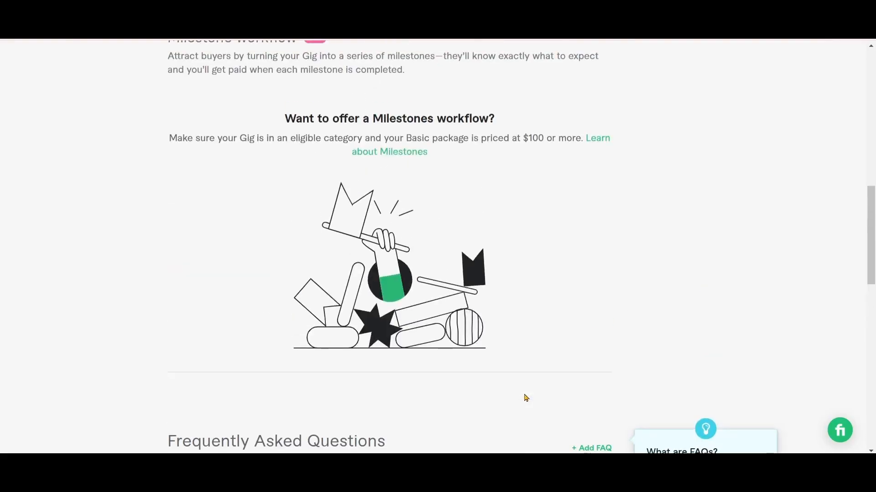
{"action": "left_click", "coordinate": [871, 445]}
{"action": "left_click", "coordinate": [871, 446]}
{"action": "left_click", "coordinate": [872, 46]}
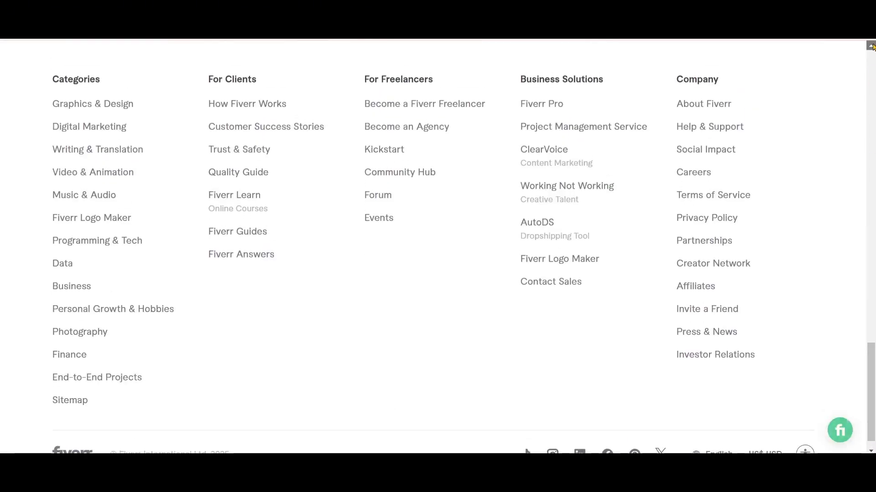
{"action": "left_click", "coordinate": [872, 47]}
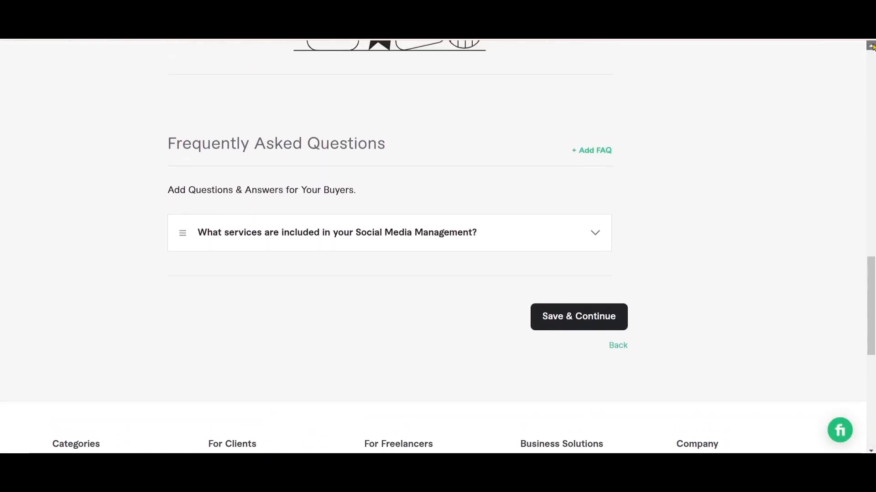
{"action": "left_click", "coordinate": [872, 47]}
{"action": "left_click", "coordinate": [588, 173]}
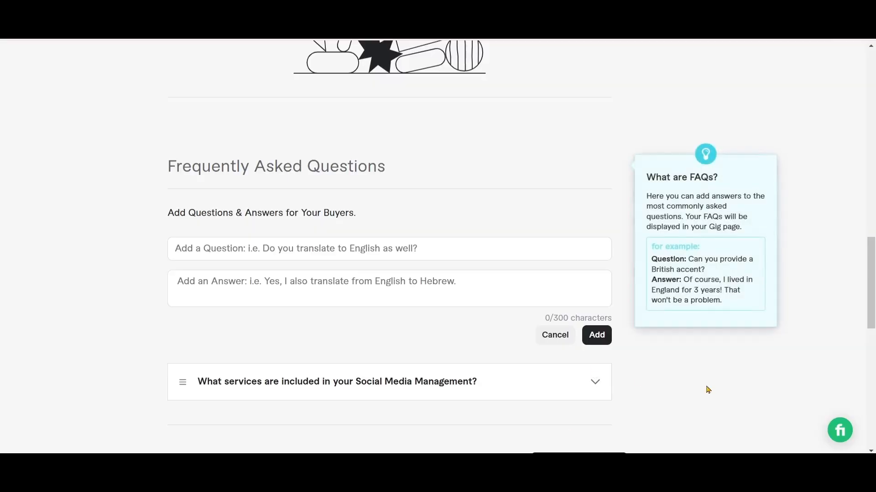
{"action": "key", "text": "ctrl+Tab"}
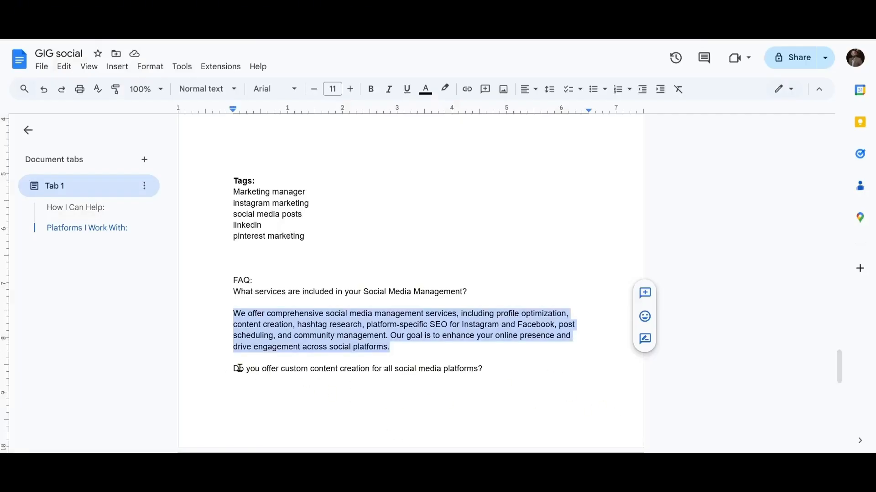
{"action": "left_click_drag", "start_coordinate": [235, 369], "coordinate": [482, 370]}
{"action": "key", "text": "ctrl+c"}
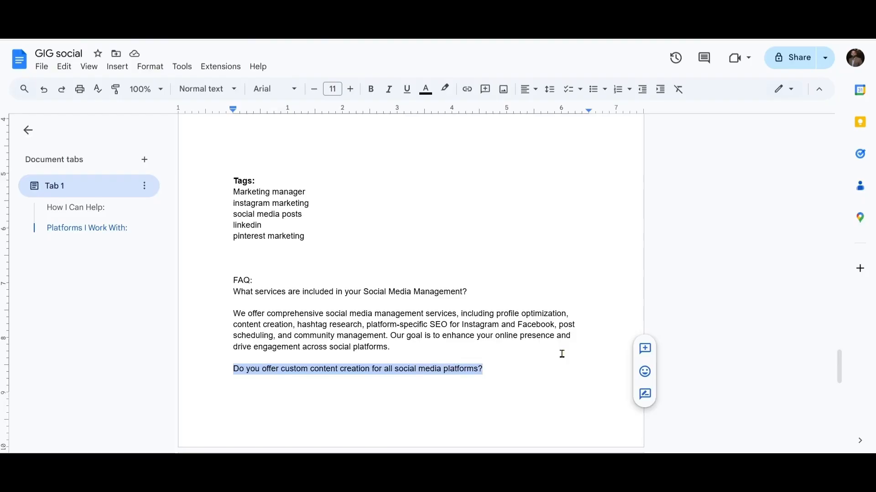
{"action": "left_click", "coordinate": [426, 442]}
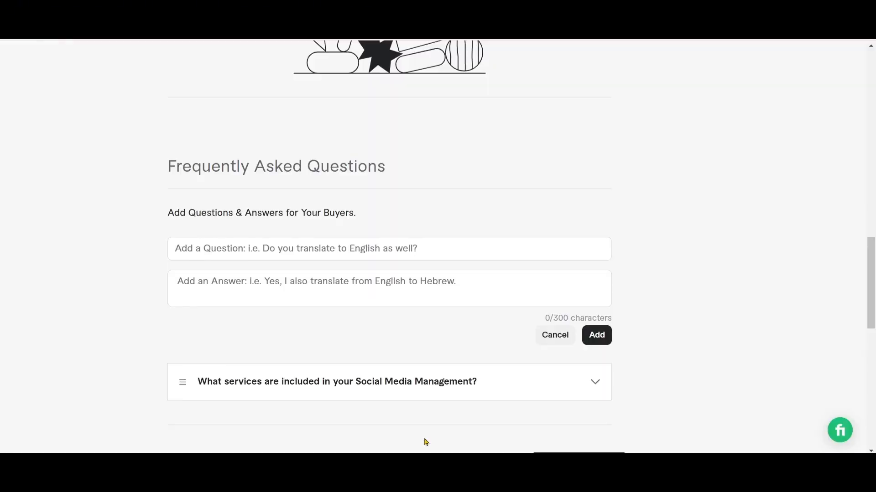
{"action": "left_click", "coordinate": [238, 250]}
{"action": "key", "text": "ctrl+v"}
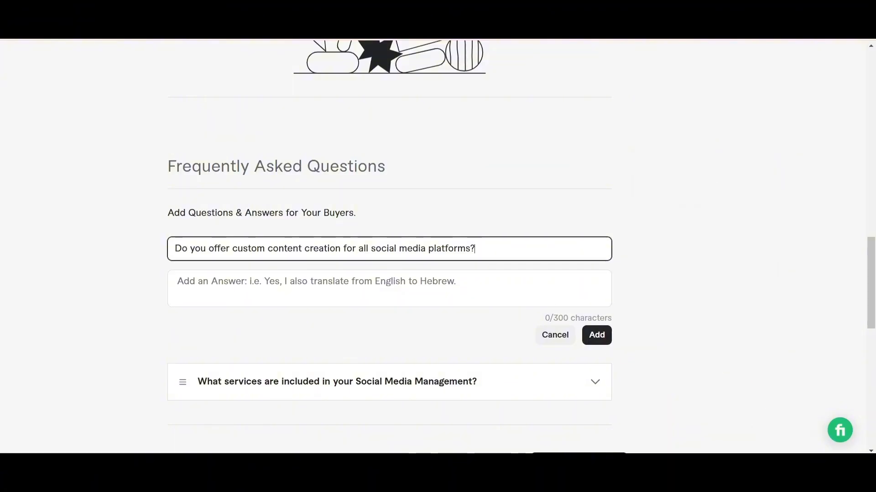
Copy the paragraph beginning "Yes, we create custom content tailored" from the GIG social document into the Fiverr FAQ answer
{"action": "left_click", "coordinate": [429, 479]}
{"action": "left_click_drag", "start_coordinate": [841, 386], "coordinate": [842, 418]}
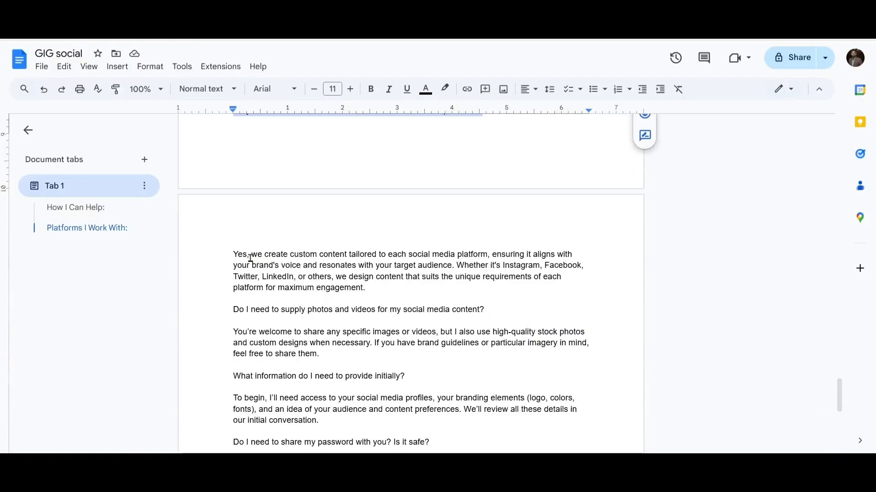
{"action": "left_click_drag", "start_coordinate": [233, 255], "coordinate": [368, 288]}
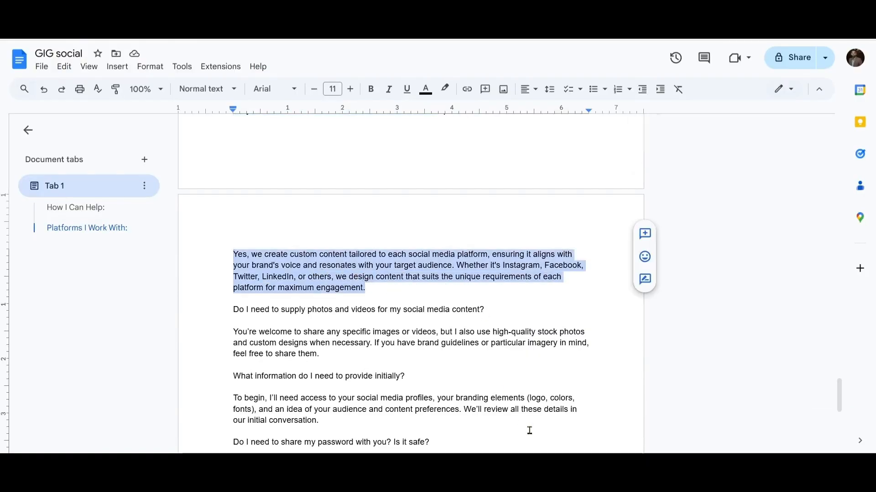
{"action": "left_click", "coordinate": [578, 479]}
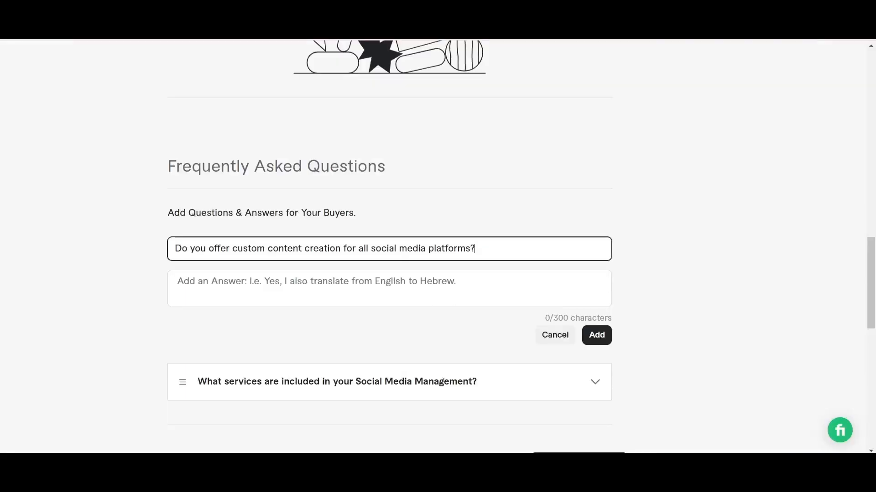
{"action": "left_click", "coordinate": [213, 281]}
{"action": "key", "text": "ctrl+v"}
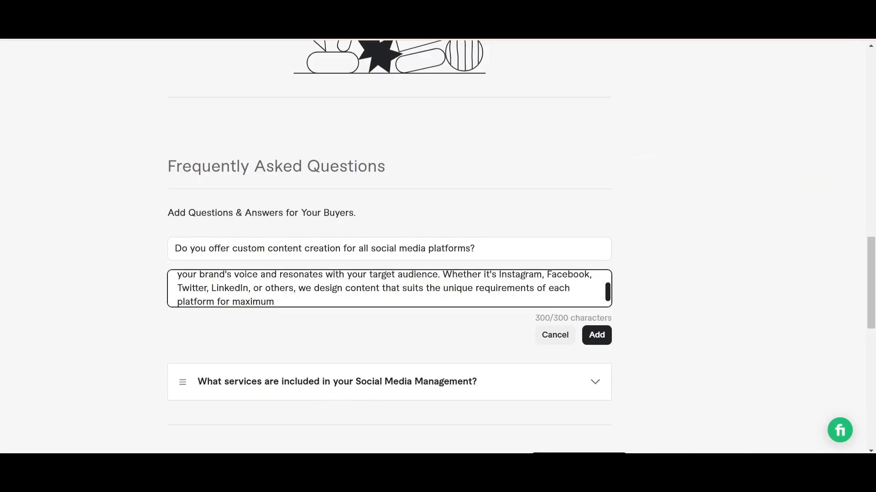
Check the answer's ending in the GIG social document, then shorten the Fiverr answer's ending to "each platforms." and add the FAQ entry
{"action": "key", "text": "alt+Tab"}
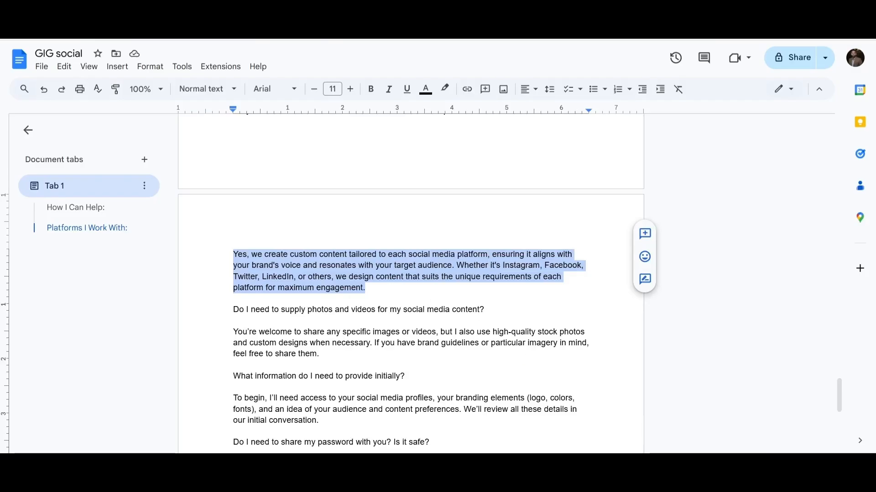
{"action": "left_click", "coordinate": [577, 475]}
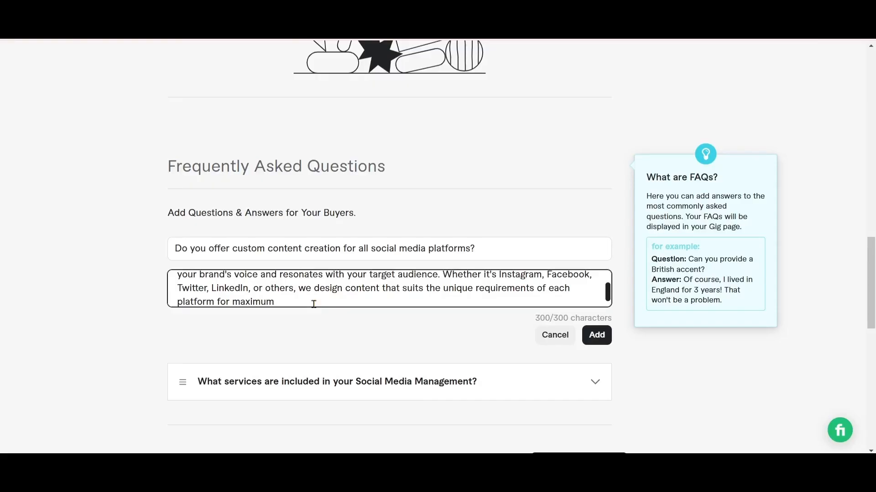
{"action": "key", "text": "BackSpace"}
{"action": "key", "text": "BackSpace"}
{"action": "key", "text": "BackSpace"}
{"action": "key", "text": "BackSpace"}
{"action": "key", "text": "BackSpace"}
{"action": "key", "text": "BackSpace"}
{"action": "key", "text": "BackSpace"}
{"action": "key", "text": "BackSpace"}
{"action": "key", "text": "BackSpace"}
{"action": "key", "text": "BackSpace"}
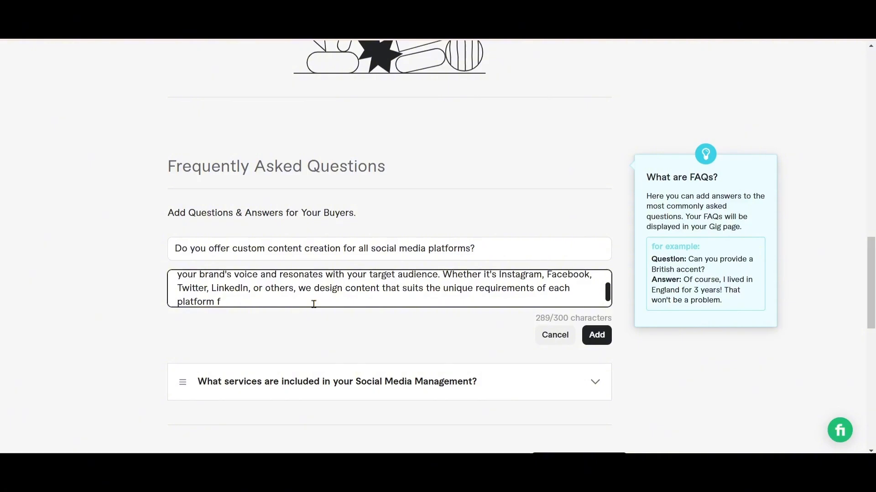
{"action": "key", "text": "BackSpace"}
{"action": "type", "text": "s."}
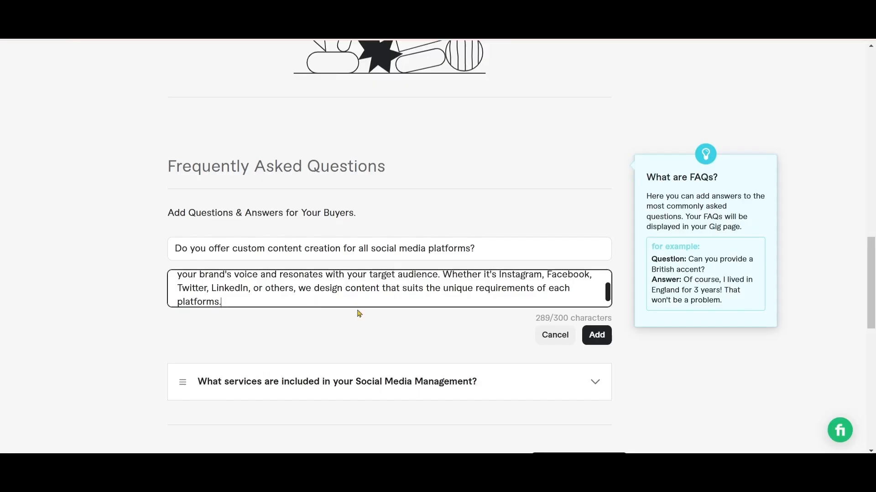
{"action": "left_click", "coordinate": [594, 337]}
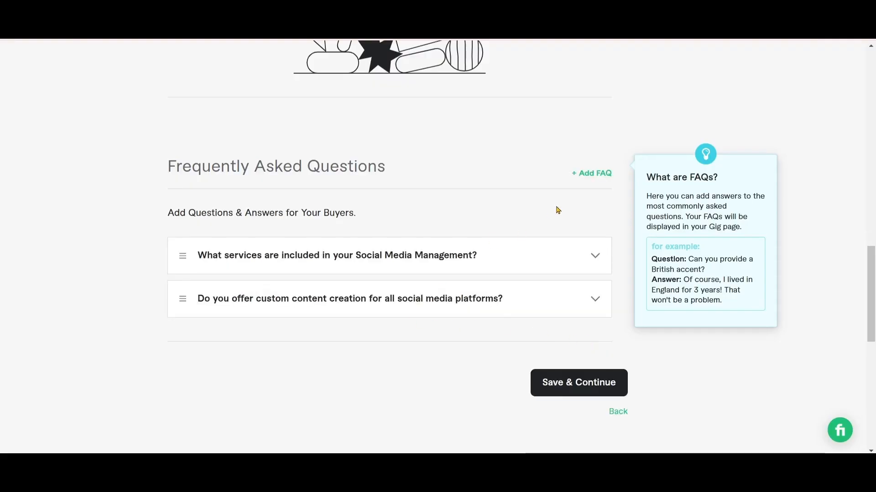
Start a new FAQ entry with the question "Do I need to supply photos and videos for my social media content?" copied from the GIG social document
{"action": "left_click", "coordinate": [592, 175]}
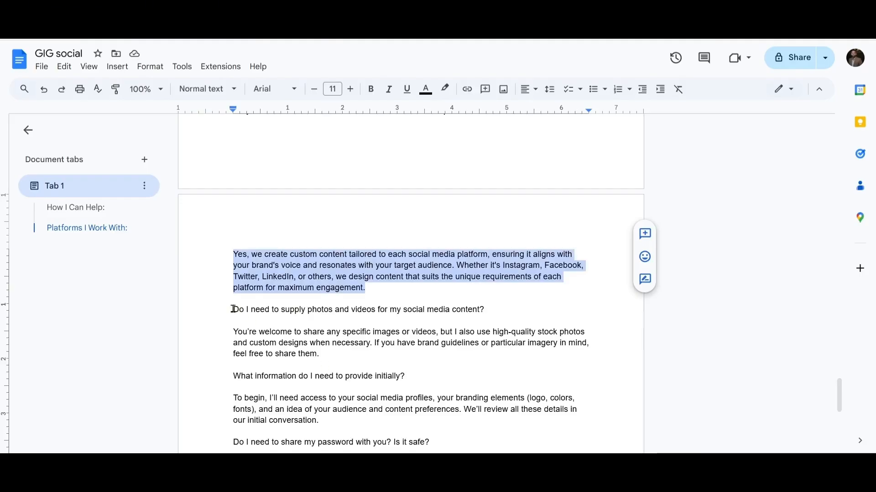
{"action": "left_click_drag", "start_coordinate": [233, 310], "coordinate": [484, 311]}
{"action": "key", "text": "ctrl+c"}
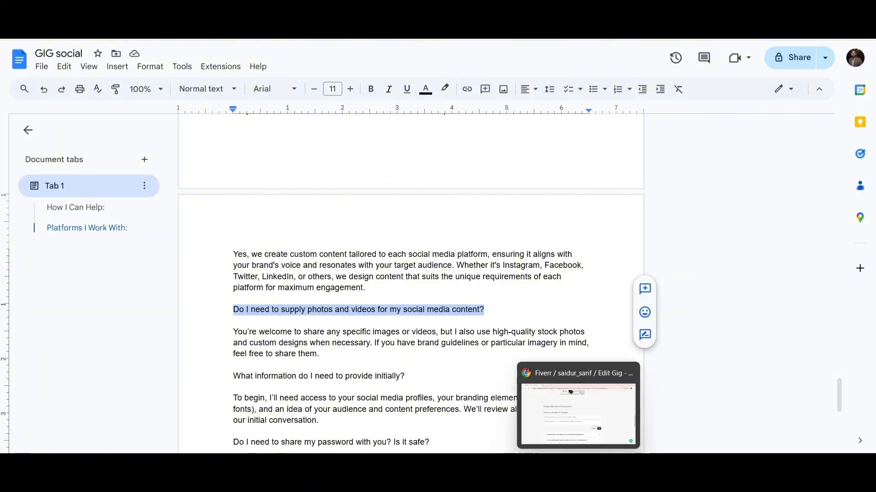
{"action": "left_click", "coordinate": [577, 464]}
{"action": "left_click", "coordinate": [231, 243]}
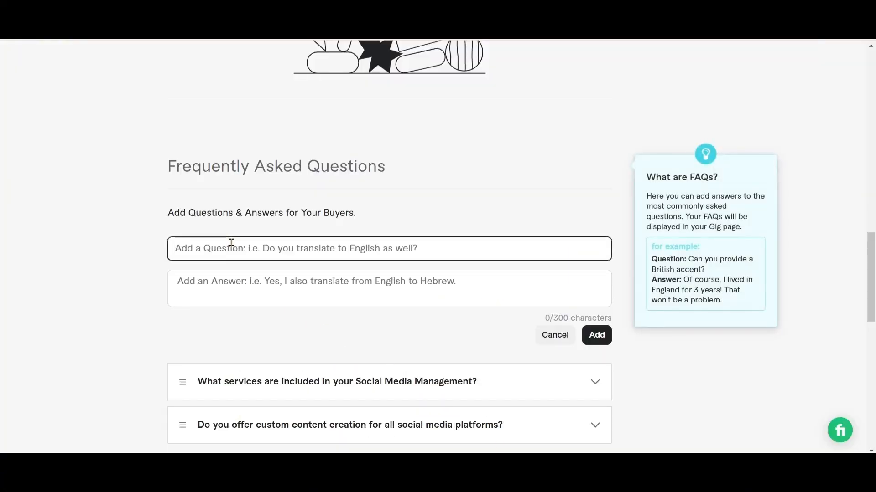
{"action": "key", "text": "ctrl+v"}
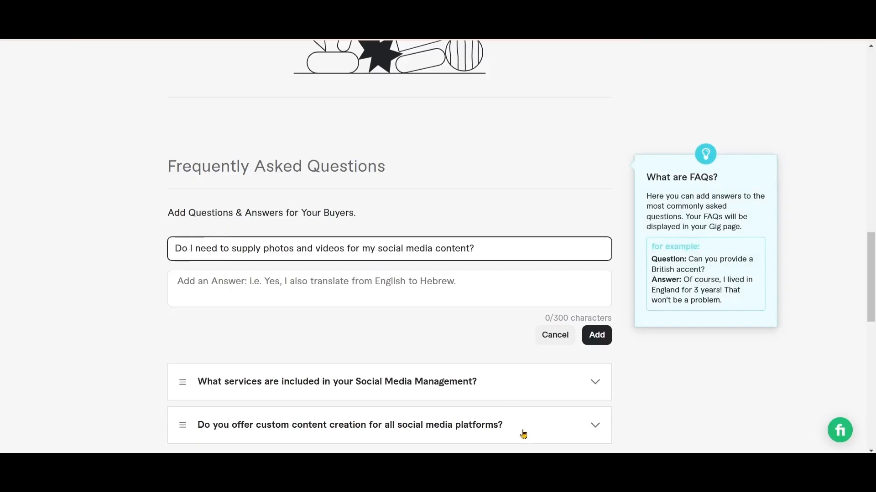
Copy the answer beginning "You're welcome to share any specific images" from the GIG social document into Fiverr and add the FAQ entry
{"action": "left_click", "coordinate": [428, 464]}
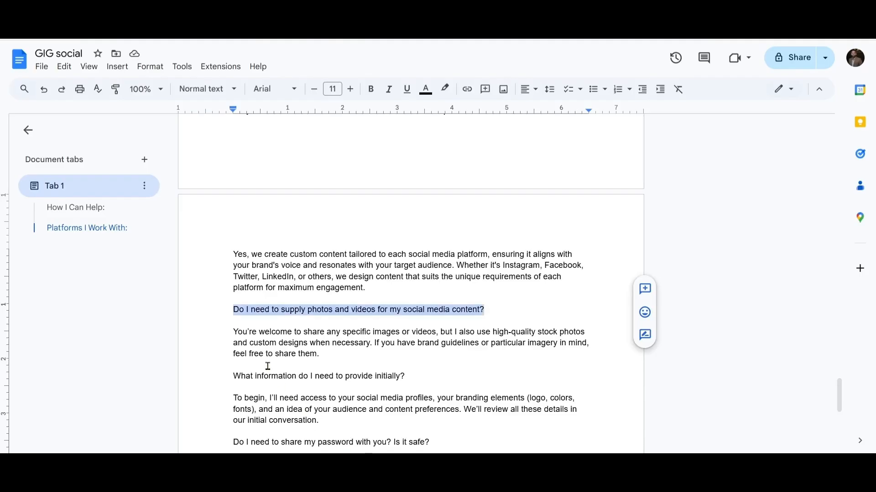
{"action": "left_click_drag", "start_coordinate": [234, 334], "coordinate": [321, 356]}
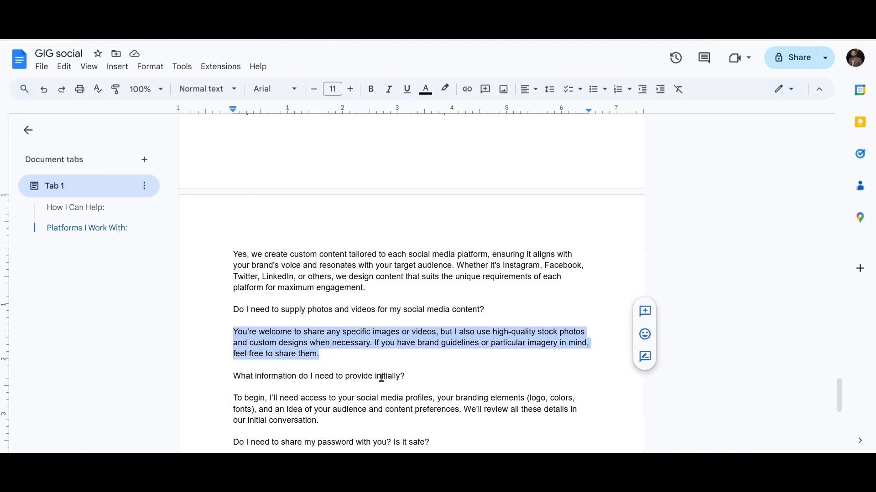
{"action": "key", "text": "ctrl+c"}
{"action": "key", "text": "alt+Tab"}
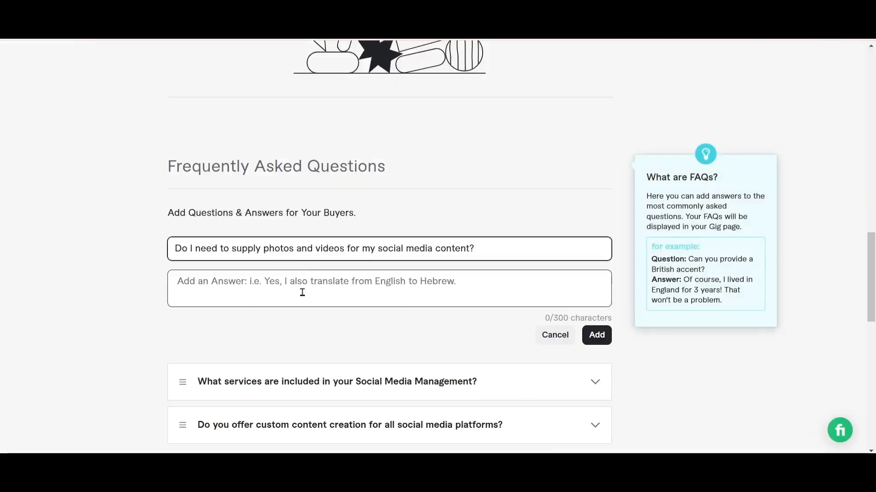
{"action": "left_click", "coordinate": [301, 288]}
{"action": "key", "text": "ctrl+v"}
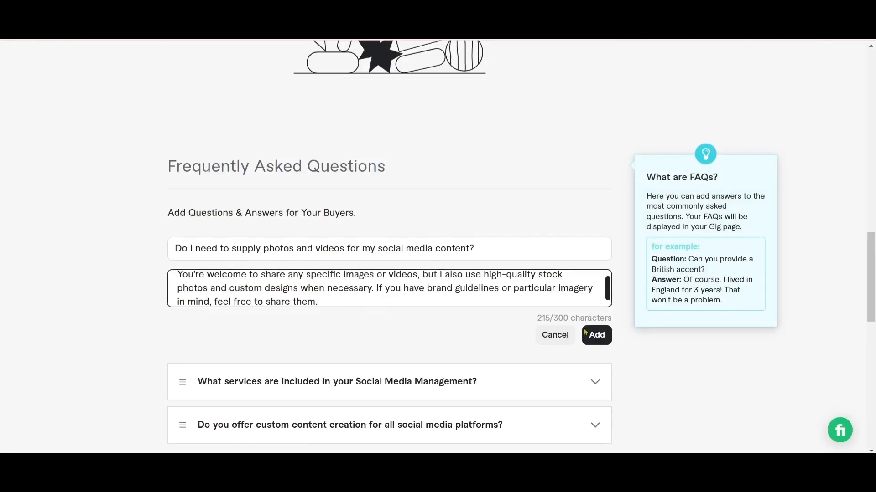
{"action": "left_click", "coordinate": [600, 337]}
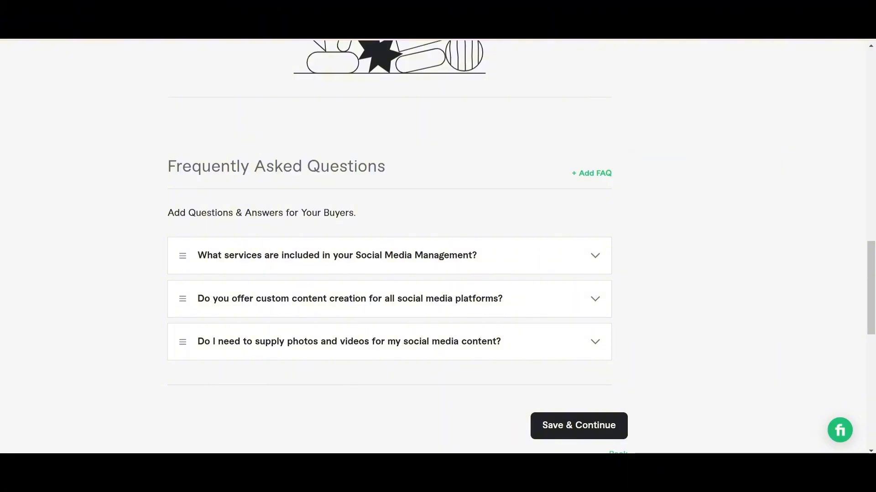
Start a new FAQ entry with the question "What information do I need to provide initially?" copied from the GIG social document
{"action": "left_click", "coordinate": [589, 174]}
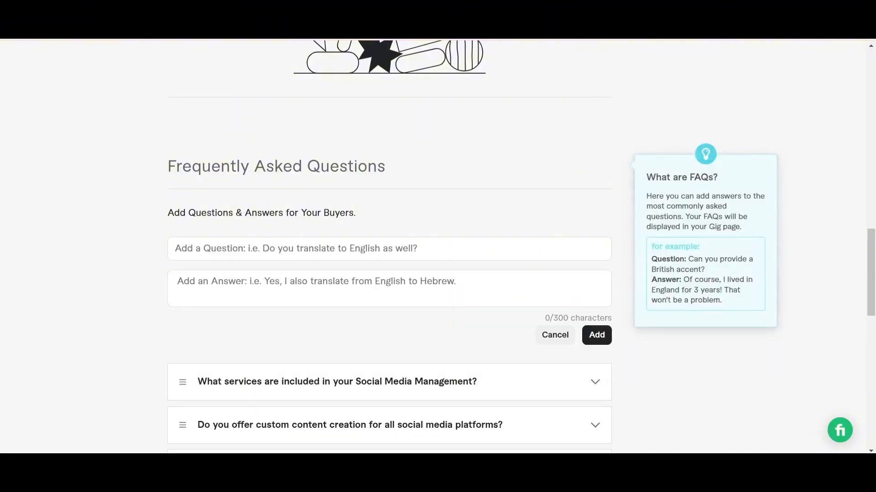
{"action": "left_click", "coordinate": [429, 481]}
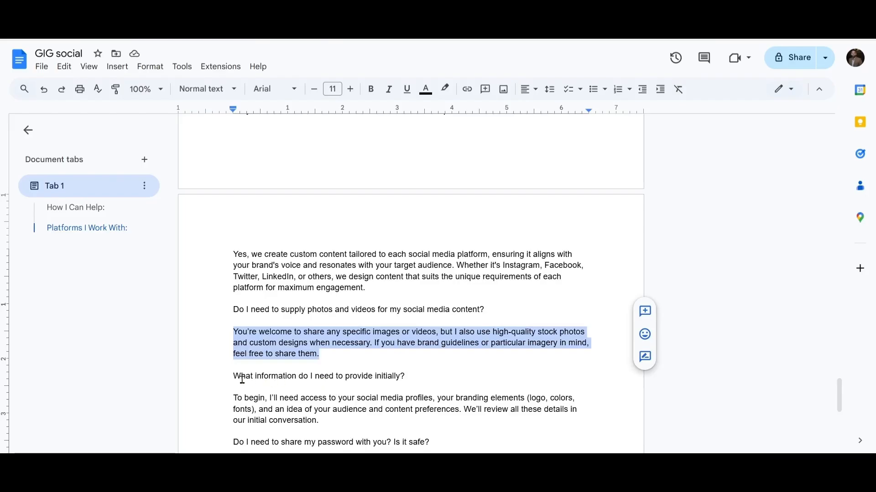
{"action": "left_click_drag", "start_coordinate": [232, 376], "coordinate": [404, 377]}
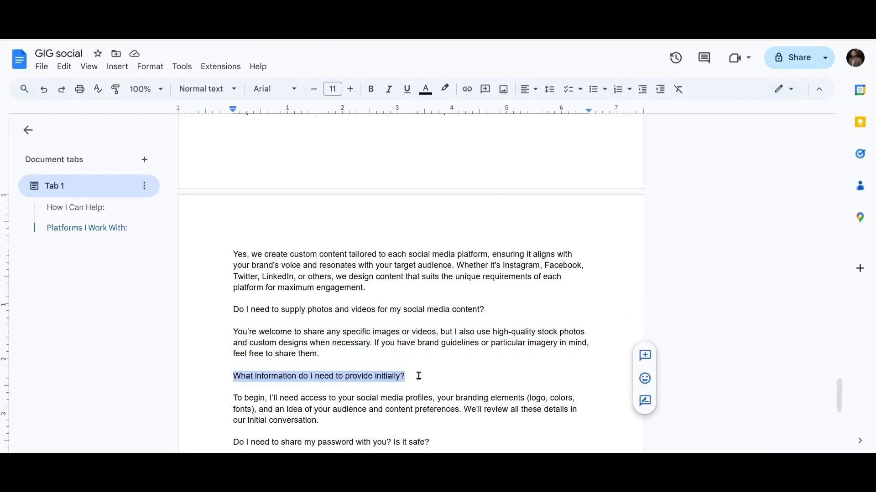
{"action": "left_click", "coordinate": [579, 479]}
{"action": "left_click", "coordinate": [297, 250]}
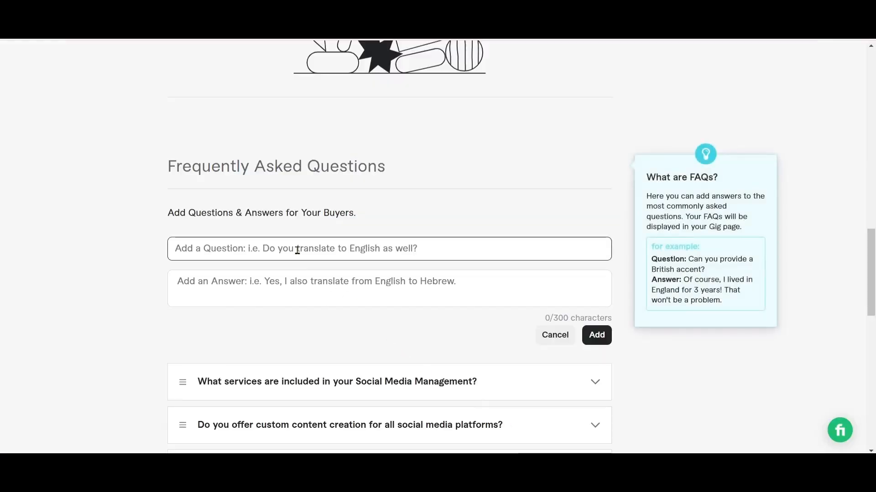
{"action": "key", "text": "ctrl+v"}
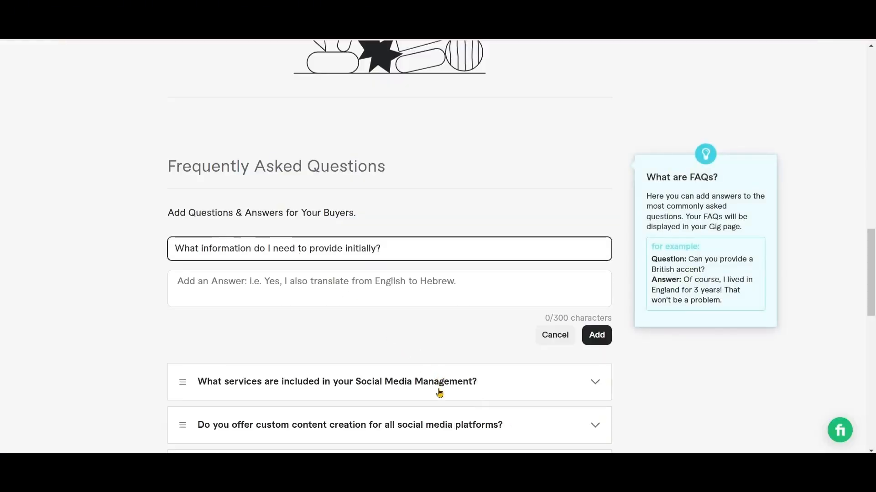
Copy the answer beginning "To begin, I'll need access" from the GIG social document into Fiverr and add the FAQ entry
{"action": "left_click", "coordinate": [422, 478]}
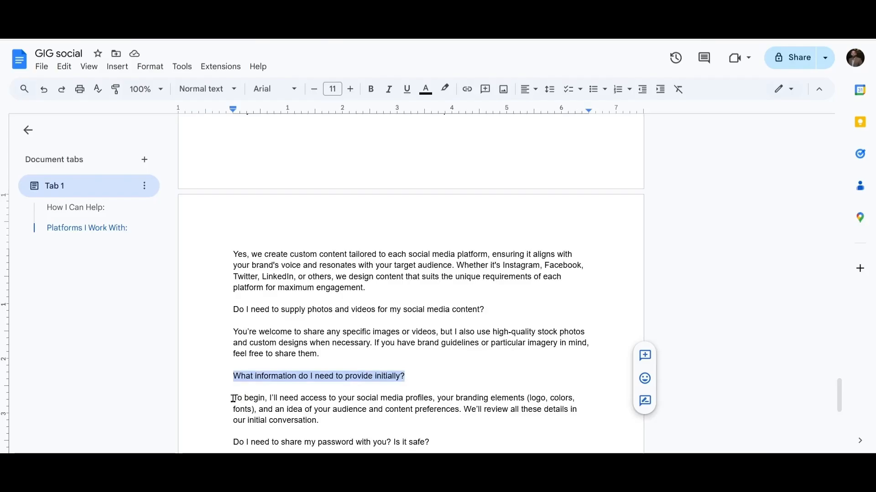
{"action": "left_click_drag", "start_coordinate": [232, 398], "coordinate": [322, 420]}
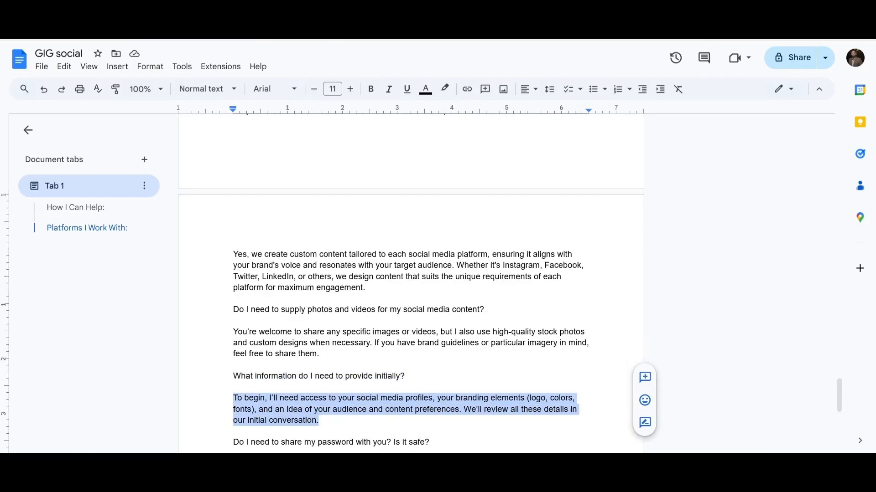
{"action": "left_click", "coordinate": [422, 478]}
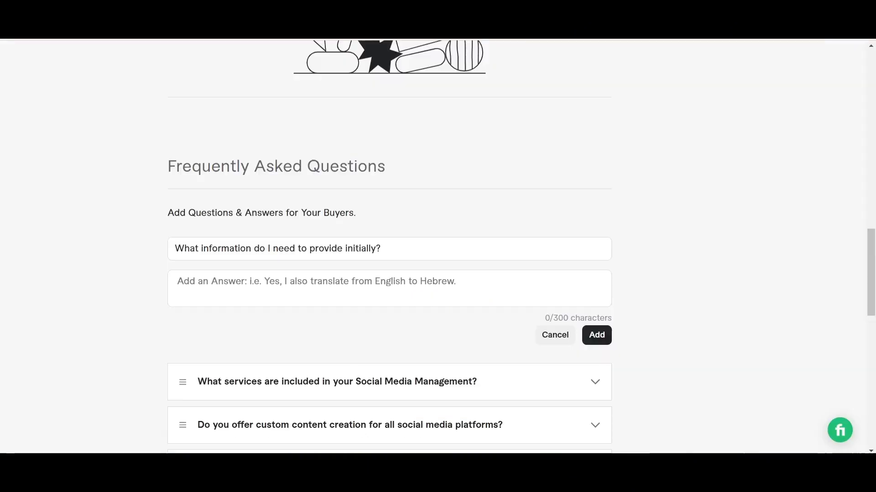
{"action": "left_click", "coordinate": [328, 290]}
{"action": "key", "text": "ctrl+v"}
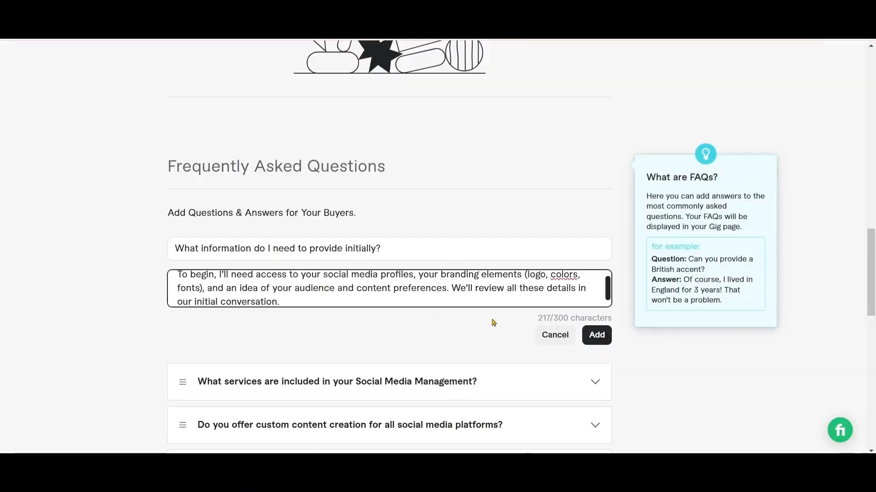
{"action": "left_click", "coordinate": [594, 335]}
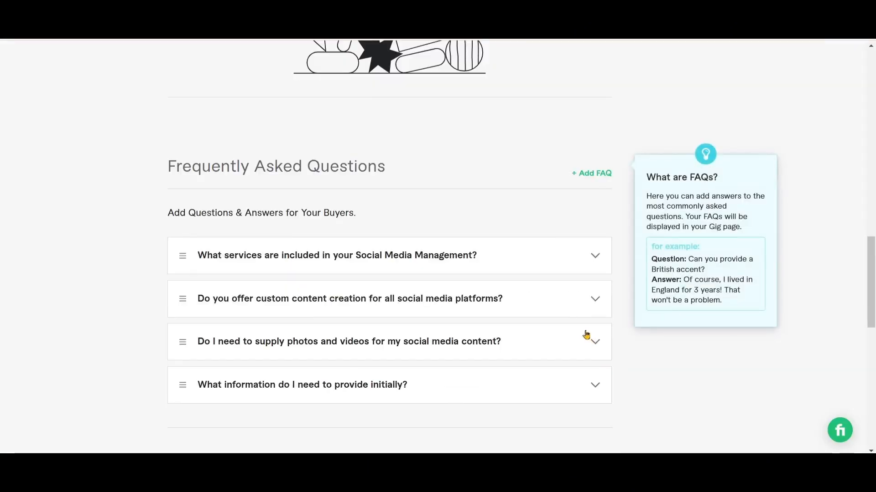
Start a new FAQ entry with the question "Do I need to share my password with you? Is it safe?" copied from the GIG social document
{"action": "left_click", "coordinate": [589, 176]}
{"action": "scroll", "coordinate": [817, 420], "scroll_direction": "down", "scroll_amount": 4}
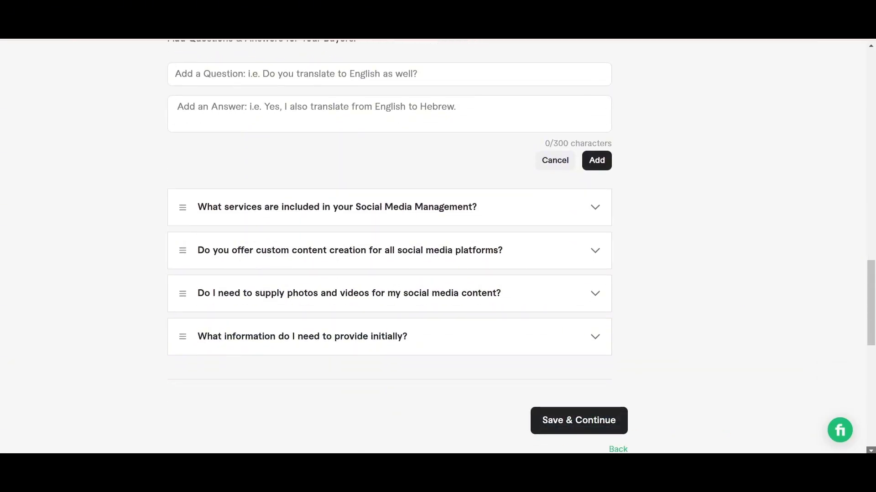
{"action": "key", "text": "alt+Tab"}
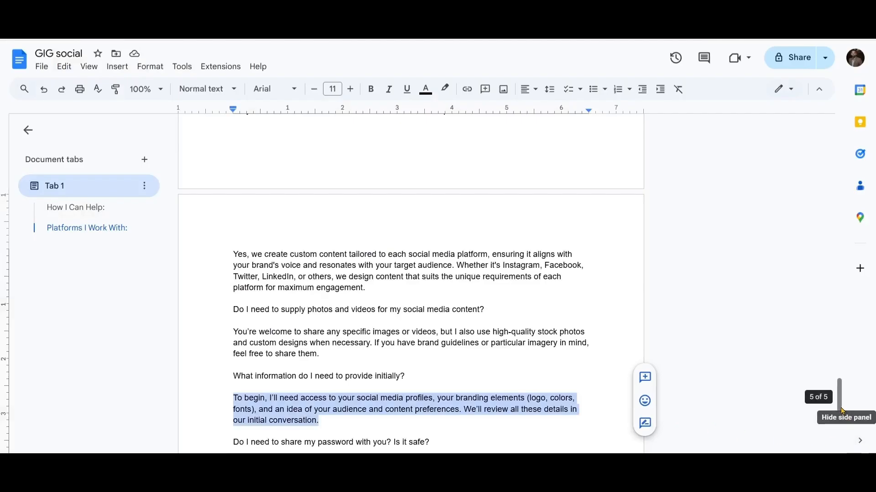
{"action": "scroll", "coordinate": [838, 407], "scroll_direction": "down", "scroll_amount": 3}
{"action": "scroll", "coordinate": [840, 412], "scroll_direction": "down", "scroll_amount": 1}
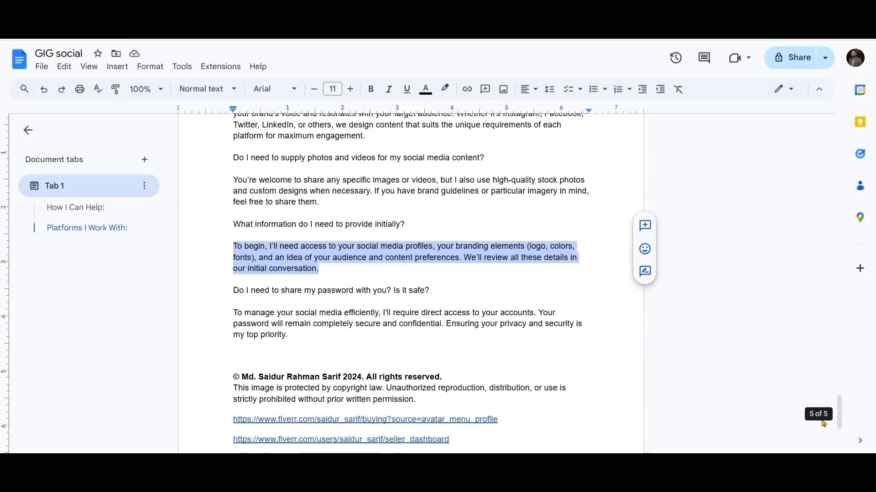
{"action": "left_click_drag", "start_coordinate": [232, 293], "coordinate": [429, 292]}
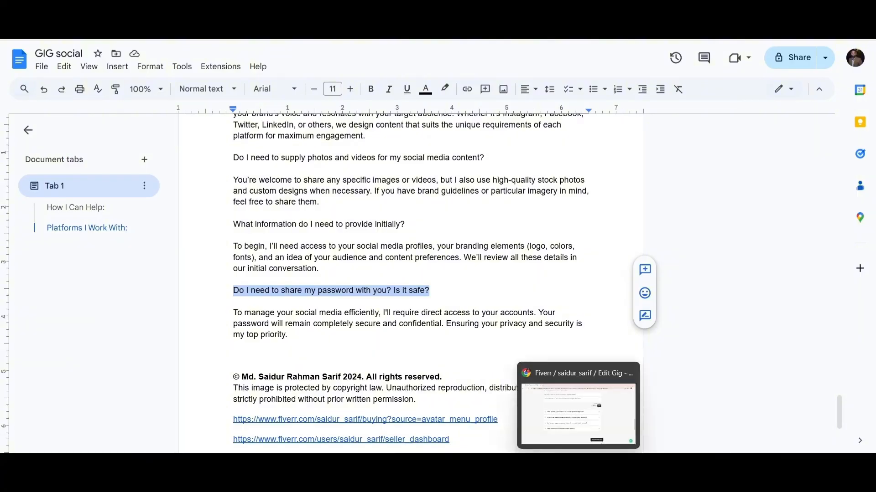
{"action": "left_click", "coordinate": [578, 464]}
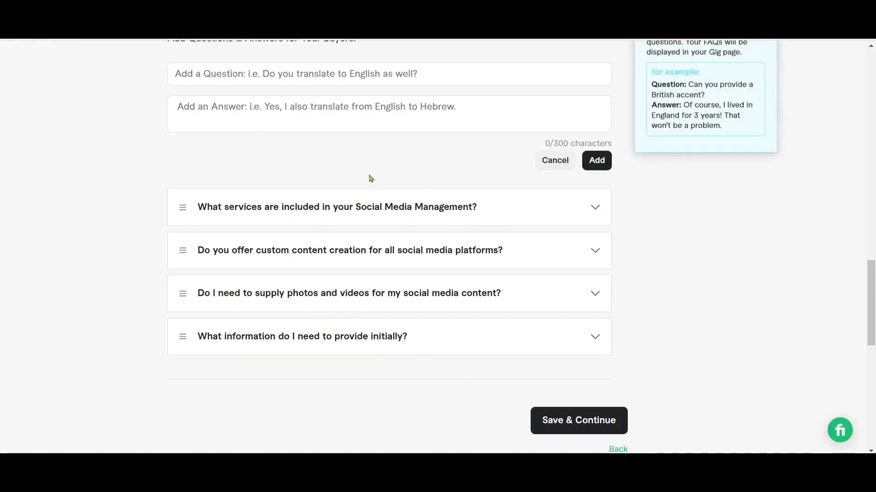
{"action": "left_click", "coordinate": [238, 75]}
{"action": "key", "text": "ctrl+v"}
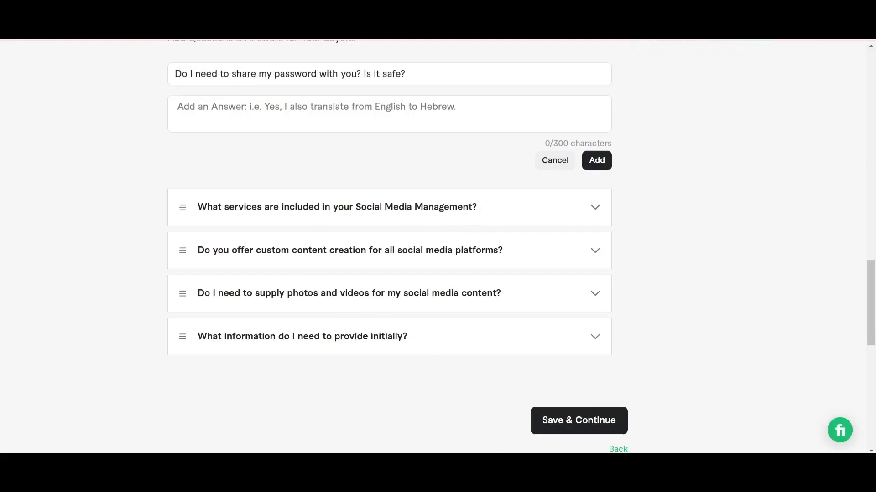
Copy the answer beginning "To manage your social media efficiently" from the GIG social document into Fiverr and add the FAQ entry
{"action": "left_click", "coordinate": [497, 464]}
{"action": "left_click_drag", "start_coordinate": [234, 317], "coordinate": [288, 337]}
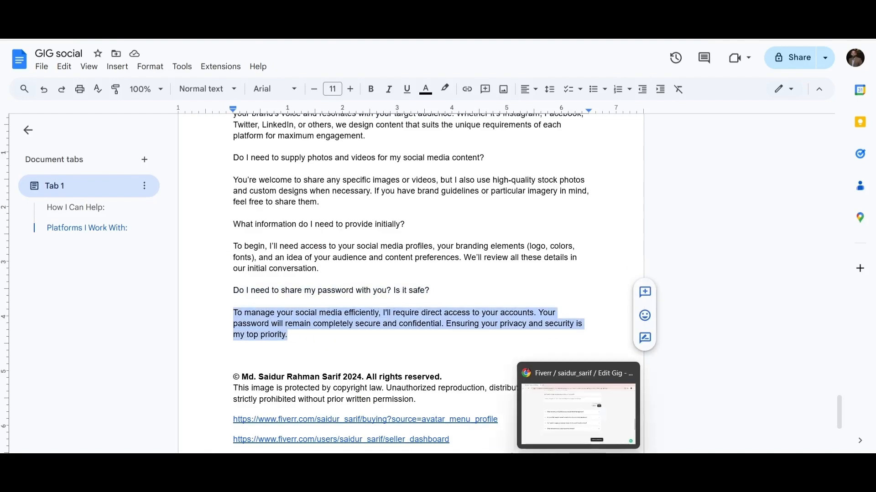
{"action": "left_click", "coordinate": [578, 461]}
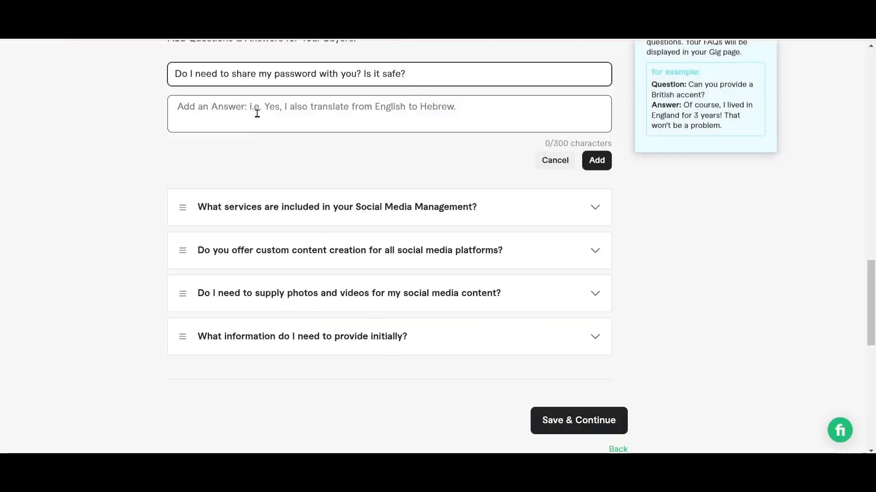
{"action": "left_click", "coordinate": [257, 113]}
{"action": "key", "text": "ctrl+v"}
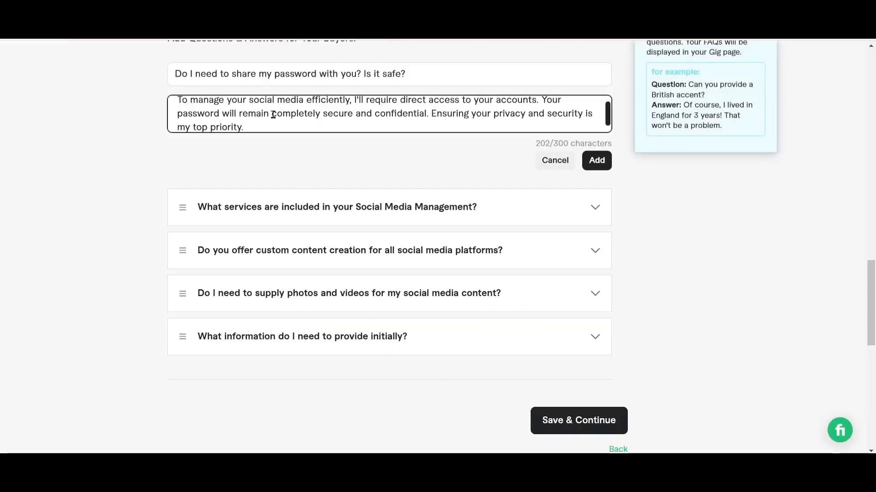
{"action": "left_click", "coordinate": [598, 161]}
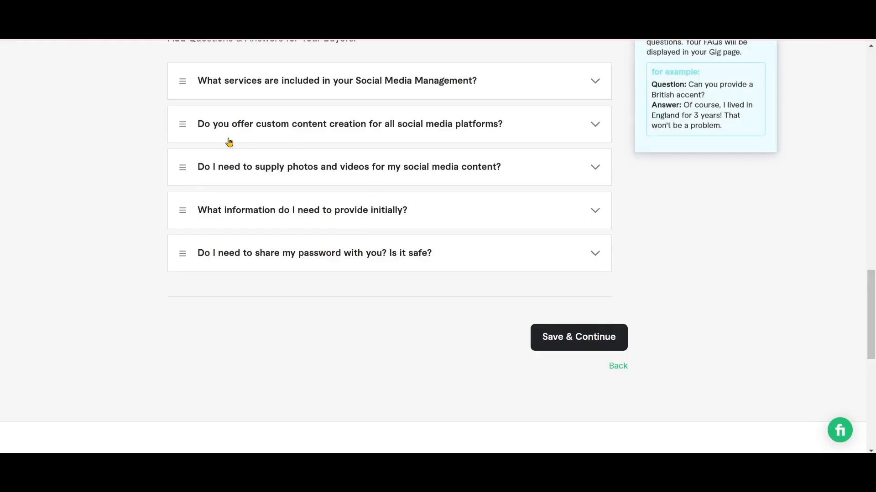
Save the description and FAQ, continue to the Requirements stage and review the optional Fiverr questions for buyers
{"action": "left_click", "coordinate": [584, 345]}
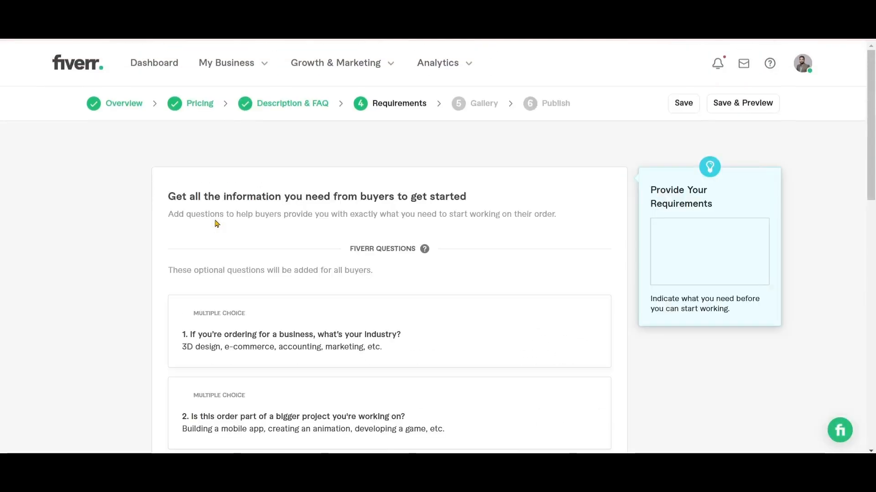
{"action": "left_click", "coordinate": [871, 452]}
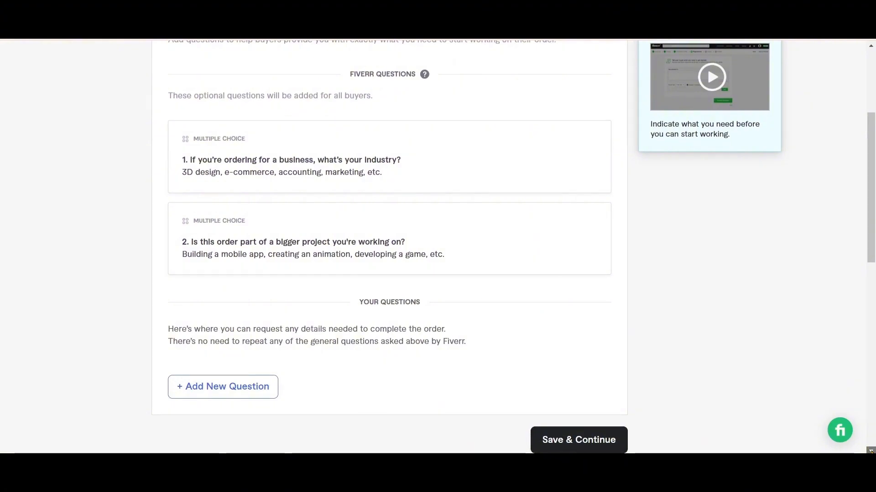
{"action": "left_click", "coordinate": [869, 52]}
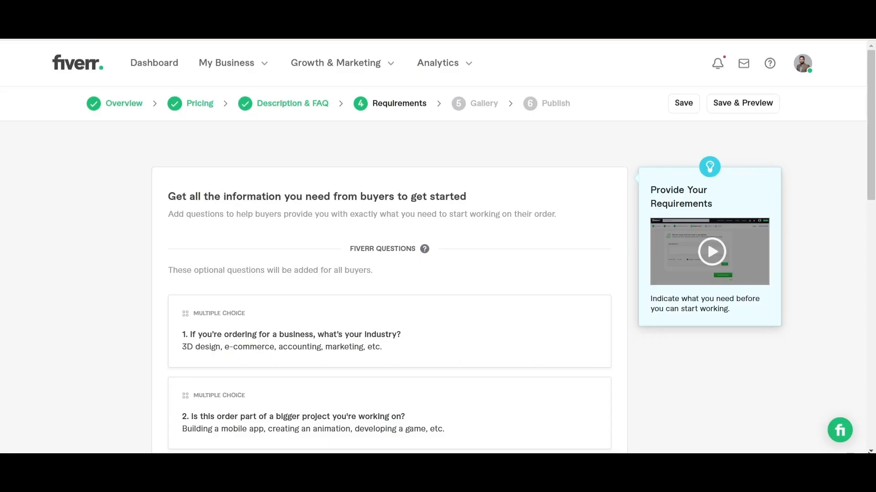
{"action": "scroll", "coordinate": [437, 246], "scroll_direction": "down", "scroll_amount": 4}
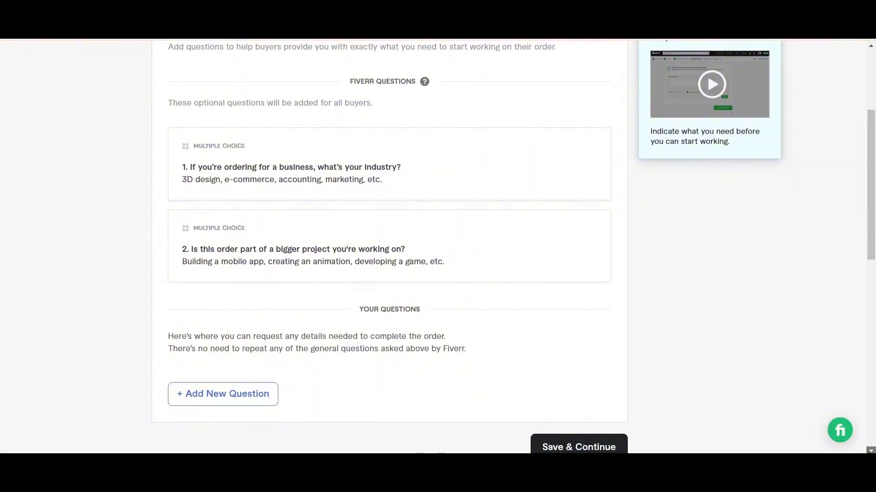
{"action": "scroll", "coordinate": [513, 247], "scroll_direction": "down", "scroll_amount": 1}
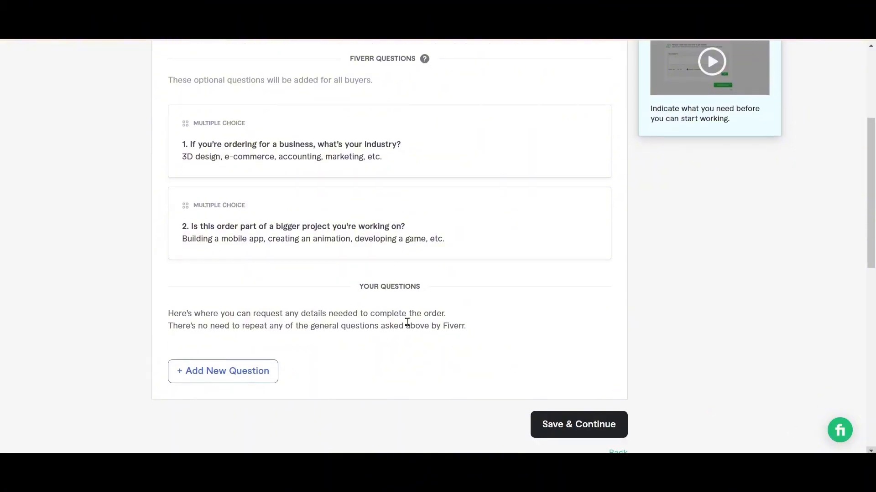
Start a new custom buyer question and make answering it optional instead of required
{"action": "left_click", "coordinate": [220, 377]}
{"action": "scroll", "coordinate": [348, 375], "scroll_direction": "down", "scroll_amount": 1}
{"action": "left_click", "coordinate": [382, 349]}
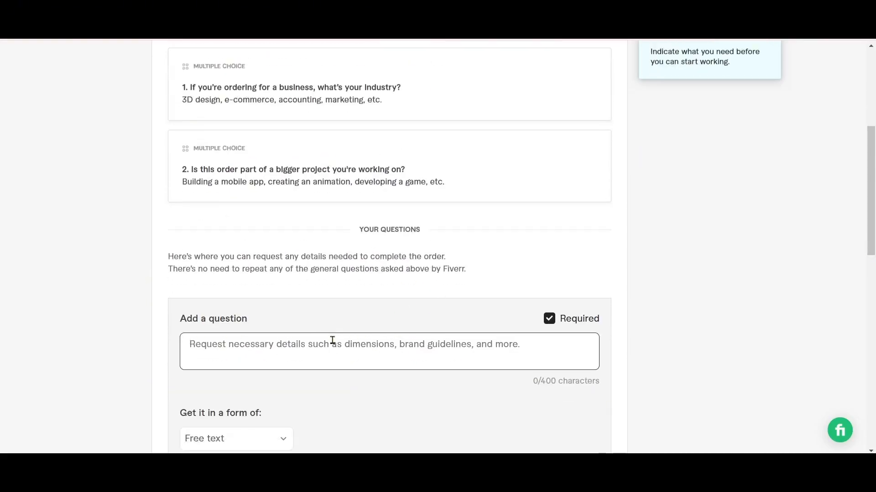
{"action": "scroll", "coordinate": [332, 340], "scroll_direction": "down", "scroll_amount": 1}
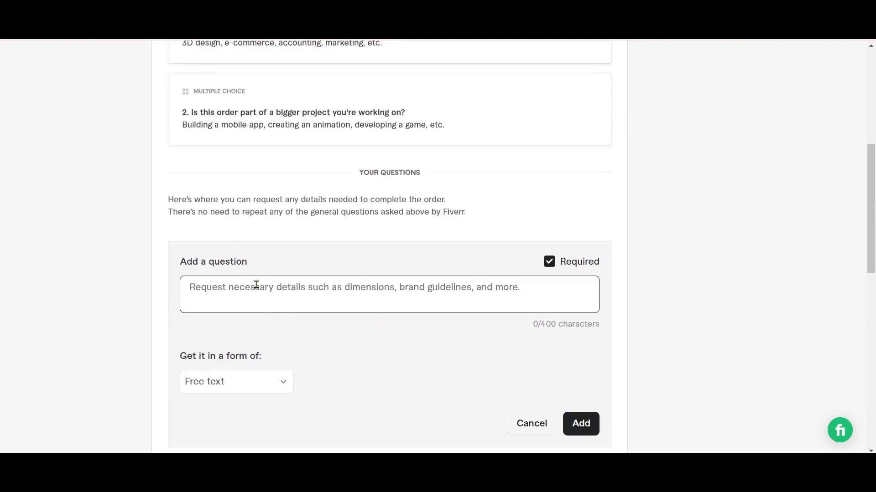
{"action": "left_click", "coordinate": [549, 268]}
{"action": "left_click", "coordinate": [343, 290]}
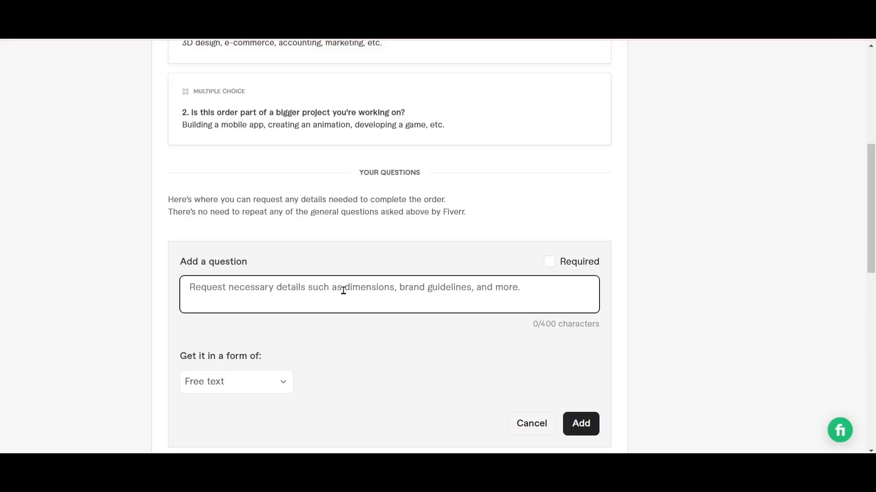
Enter "Tell me about your Business." as the text of the new buyer question
{"action": "type", "text": "Tell m"}
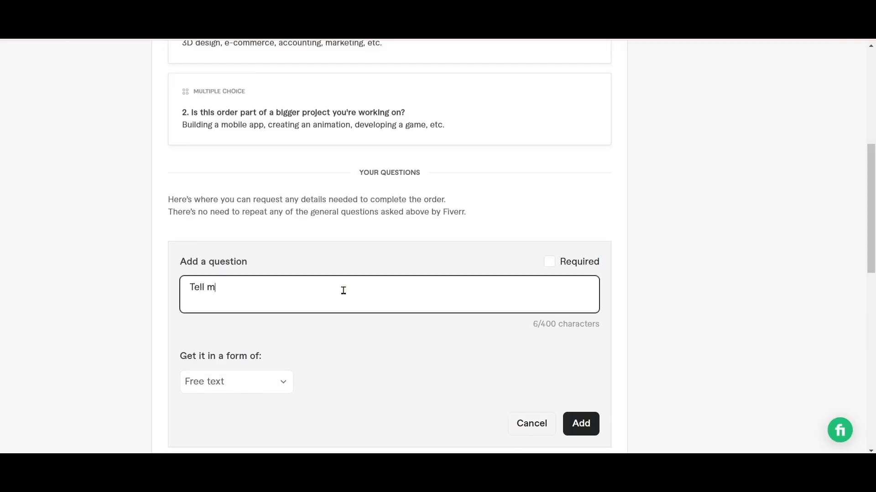
{"action": "type", "text": "e about"}
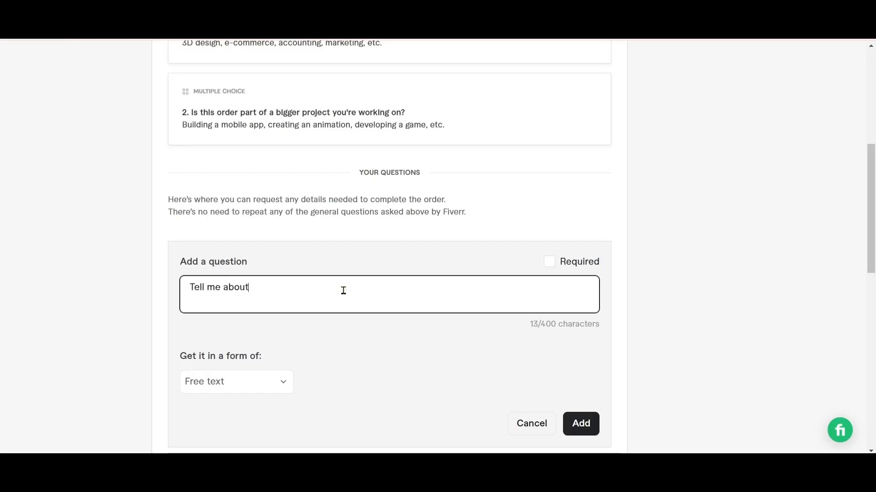
{"action": "type", "text": " you r Busi"}
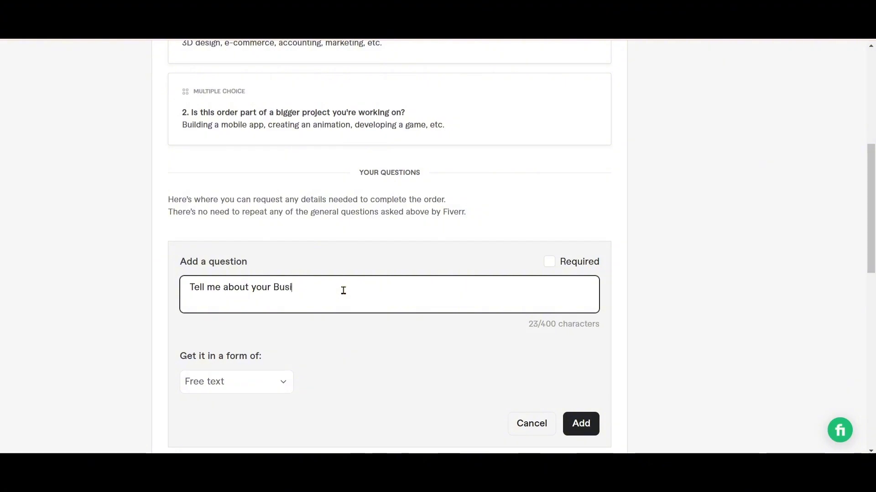
{"action": "type", "text": "ness."}
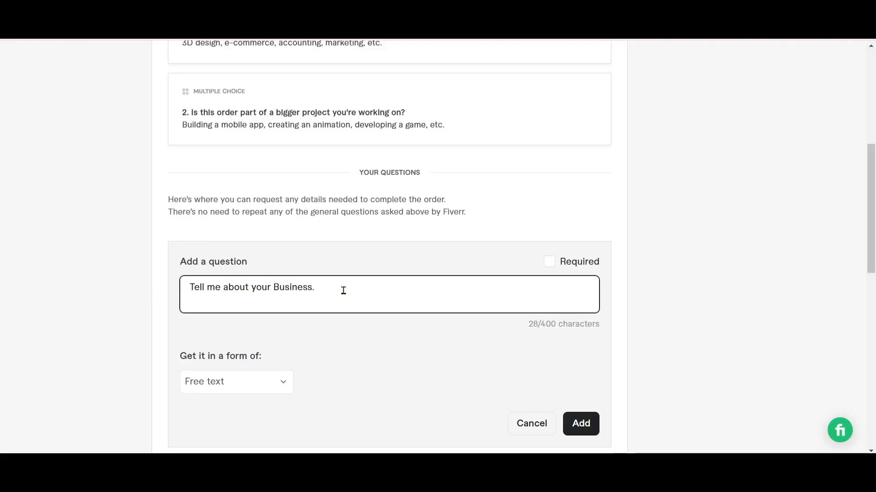
Keep Free text as the answer form for the business question and add the question to the requirements
{"action": "left_click", "coordinate": [282, 386]}
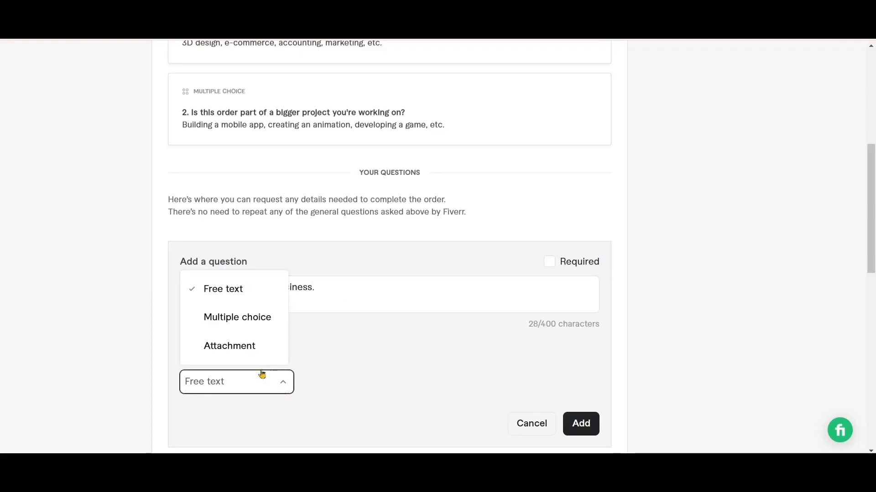
{"action": "left_click", "coordinate": [235, 290]}
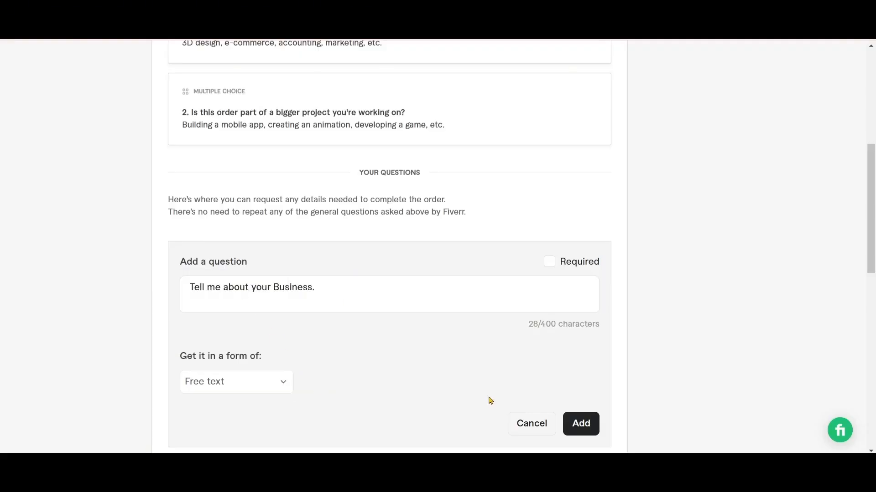
{"action": "scroll", "coordinate": [631, 415], "scroll_direction": "up", "scroll_amount": 1}
{"action": "scroll", "coordinate": [631, 415], "scroll_direction": "down", "scroll_amount": 1}
{"action": "left_click", "coordinate": [585, 428]}
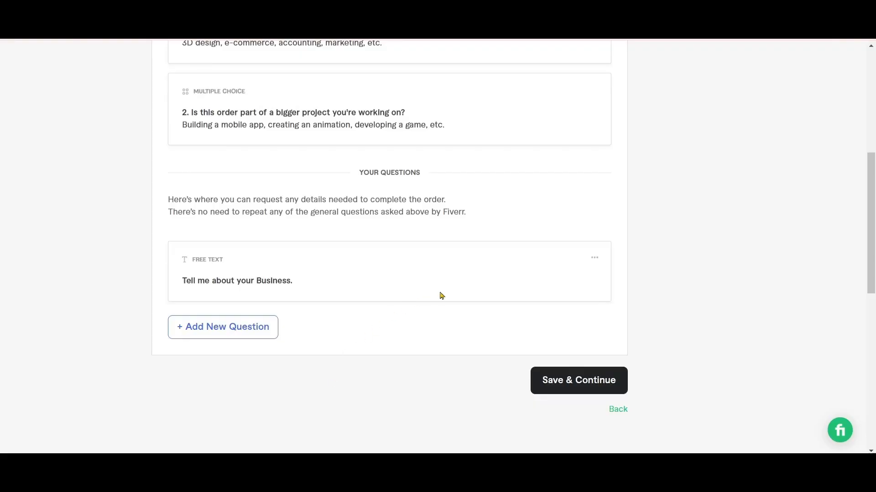
Reopen the "Tell me about your Business." question for editing, keep Free text as its answer form and update it
{"action": "left_click", "coordinate": [593, 259]}
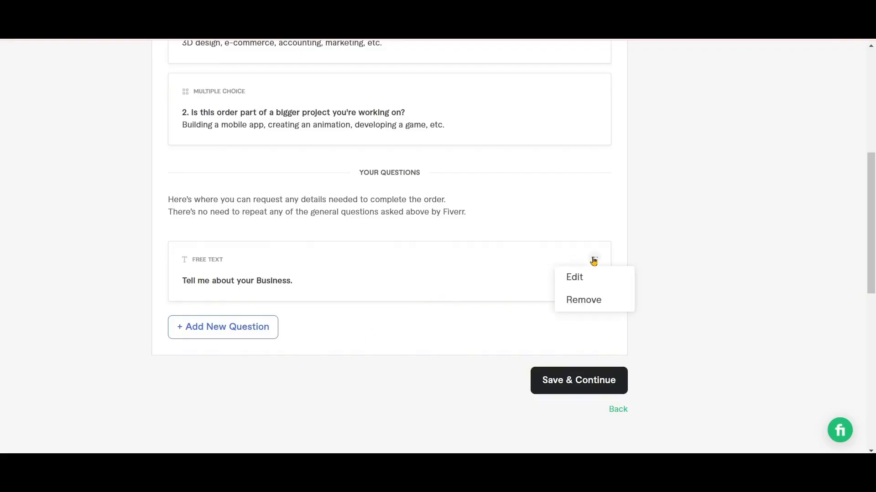
{"action": "left_click", "coordinate": [423, 337]}
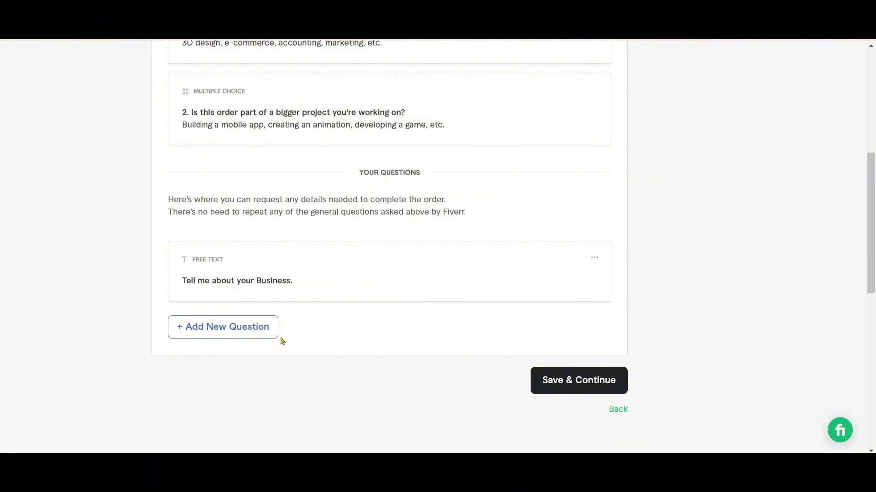
{"action": "left_click", "coordinate": [594, 259]}
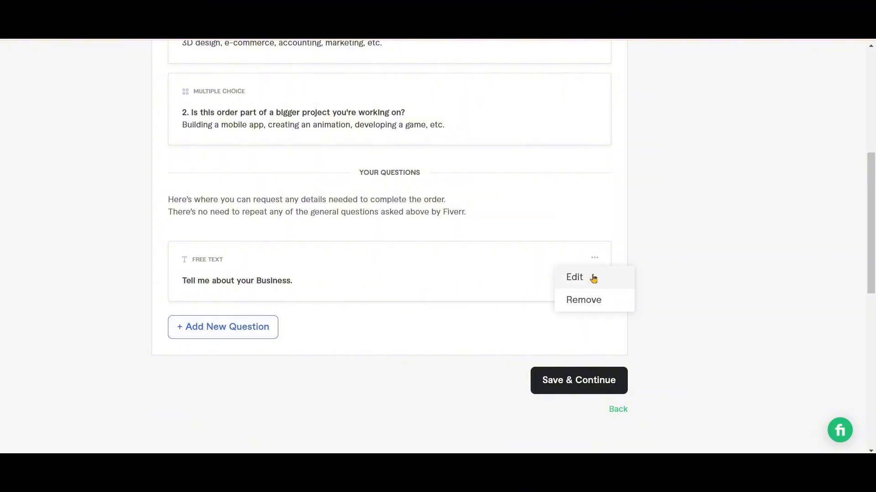
{"action": "left_click", "coordinate": [575, 278]}
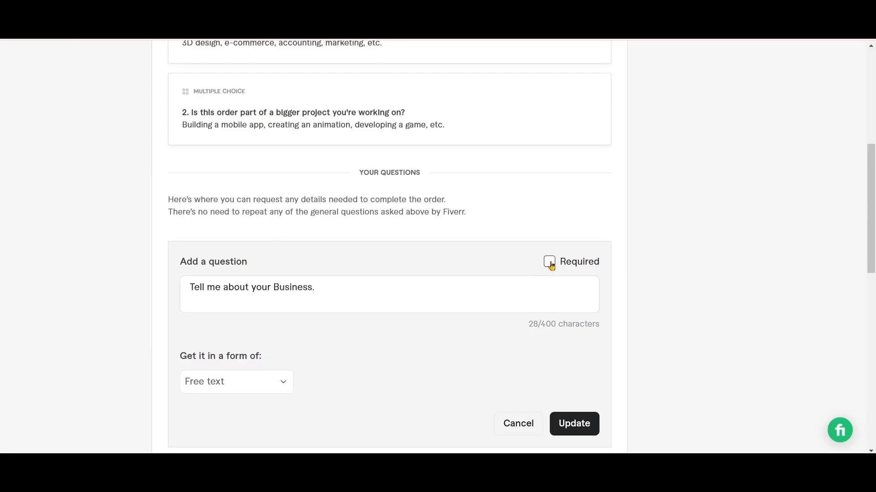
{"action": "scroll", "coordinate": [519, 398], "scroll_direction": "down", "scroll_amount": 3}
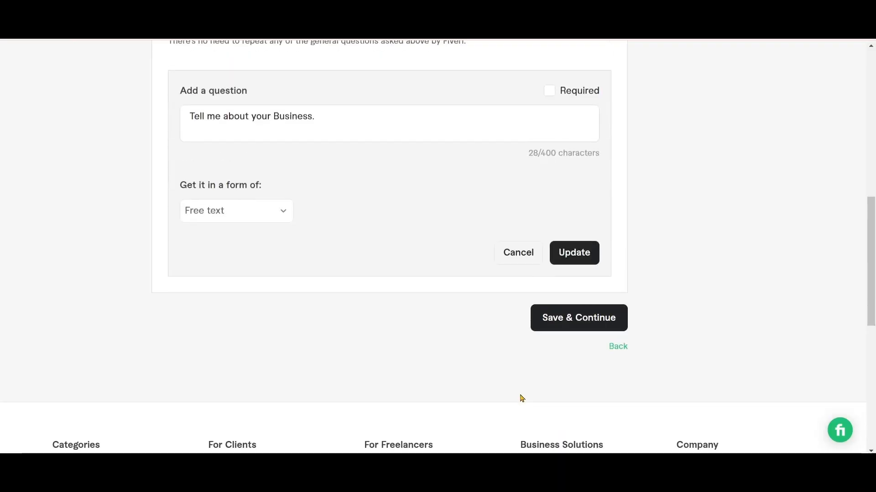
{"action": "left_click", "coordinate": [282, 211]}
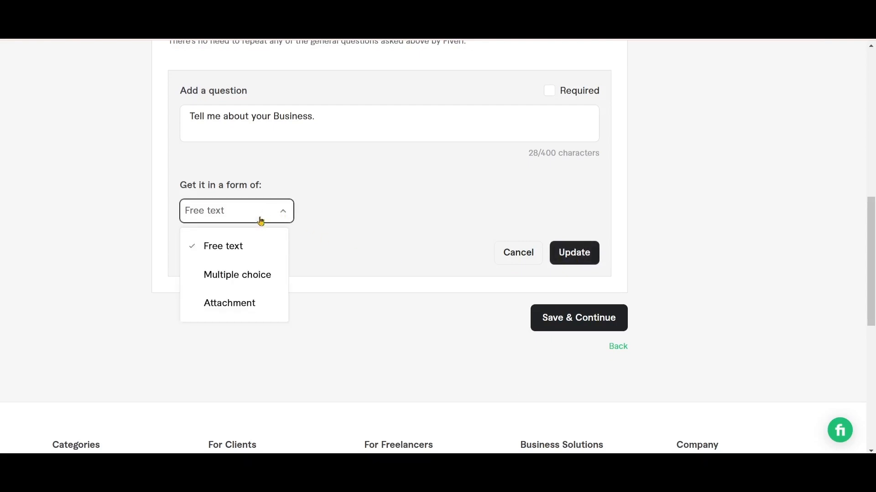
{"action": "left_click", "coordinate": [242, 246]}
{"action": "left_click", "coordinate": [574, 253]}
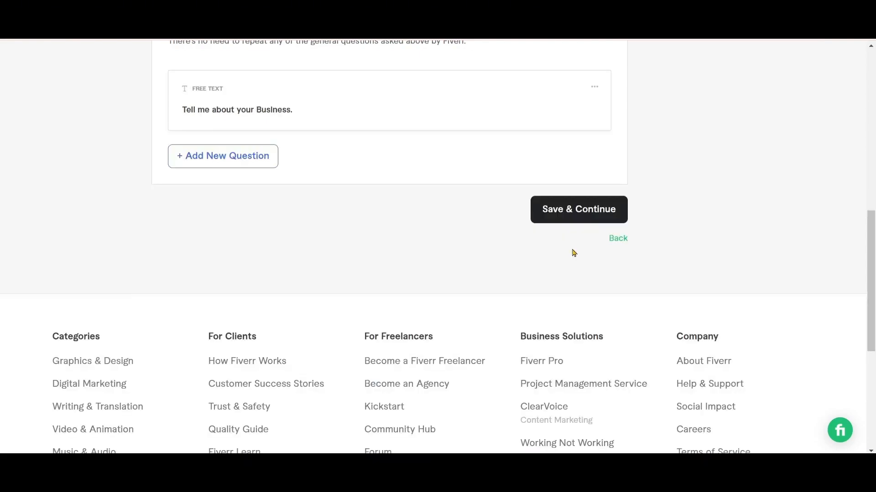
Save the buyer requirements and continue to the Gallery stage, down to its video and image upload areas
{"action": "left_click", "coordinate": [579, 218]}
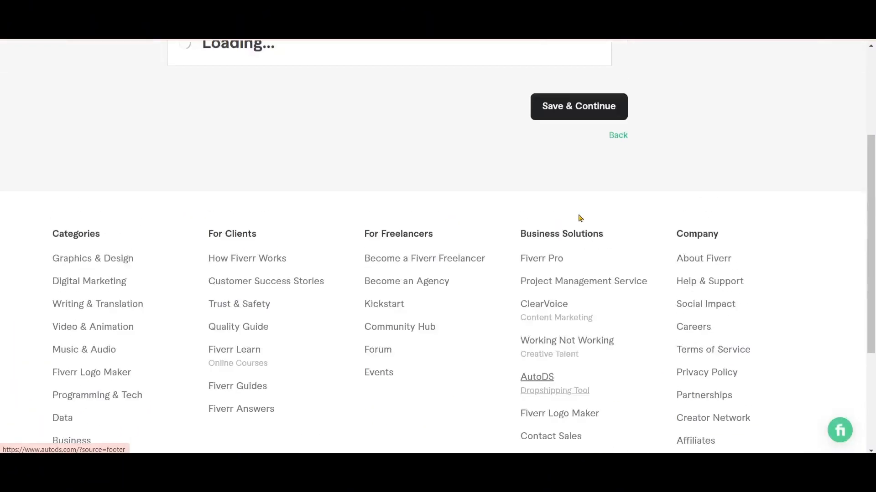
{"action": "scroll", "coordinate": [348, 397], "scroll_direction": "down", "scroll_amount": 3}
{"action": "scroll", "coordinate": [348, 397], "scroll_direction": "down", "scroll_amount": 1}
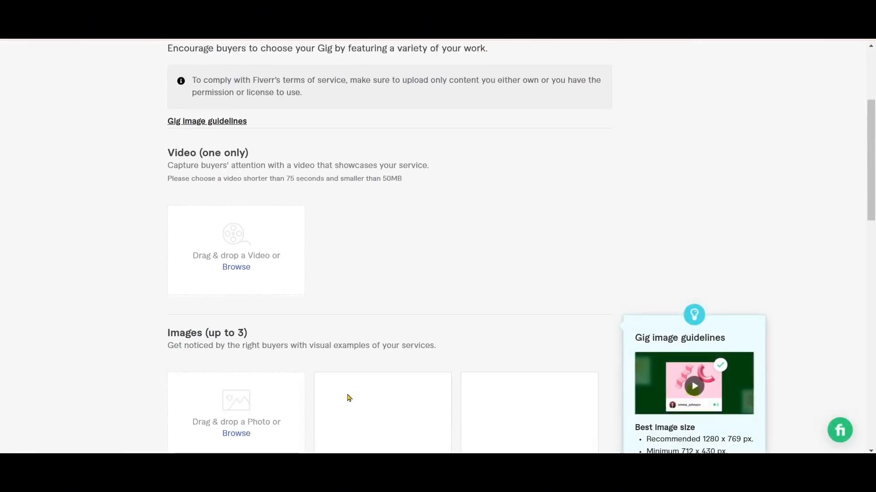
Upload "I Will be social media manager, content creator, post for marketing as virtual assistant.mp4" as the gig video
{"action": "mouse_move", "coordinate": [447, 260]}
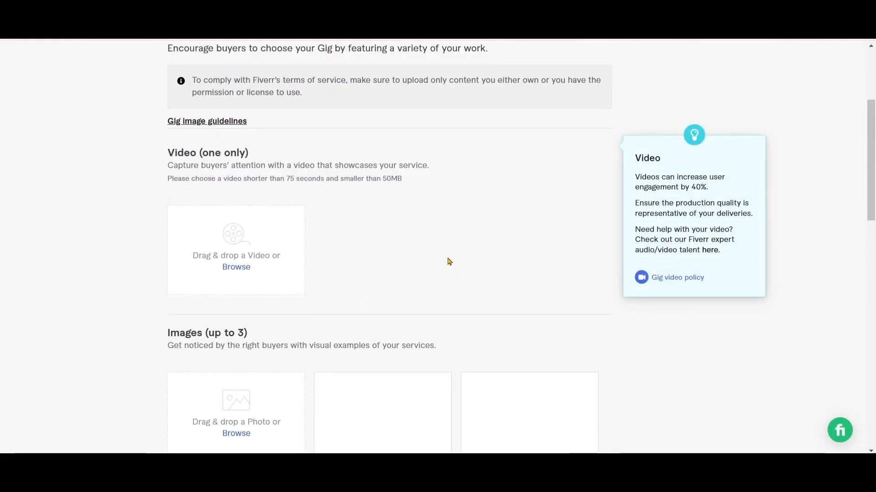
{"action": "scroll", "coordinate": [449, 261], "scroll_direction": "down", "scroll_amount": 1}
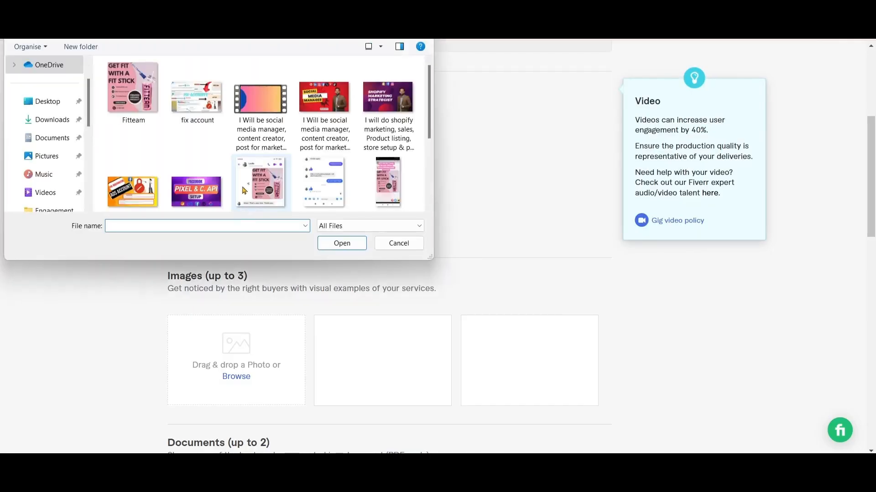
{"action": "left_click", "coordinate": [265, 118]}
{"action": "left_click", "coordinate": [342, 243]}
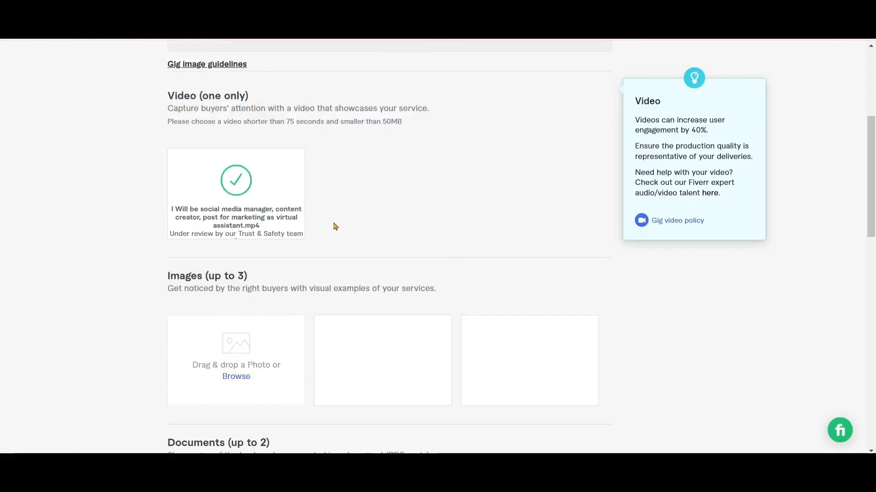
Upload the red "Social Media Manager" picture as the first gig image
{"action": "mouse_move", "coordinate": [270, 184]}
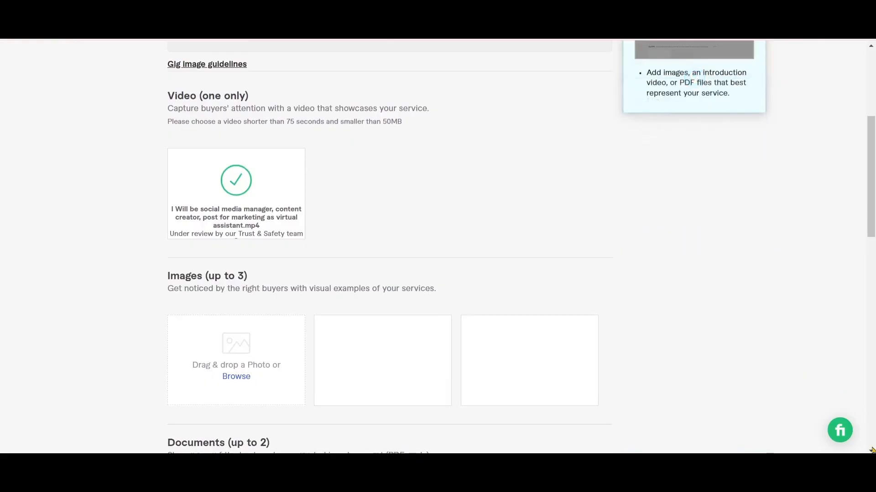
{"action": "scroll", "coordinate": [871, 451], "scroll_direction": "down", "scroll_amount": 8}
{"action": "scroll", "coordinate": [871, 46], "scroll_direction": "up", "scroll_amount": 8}
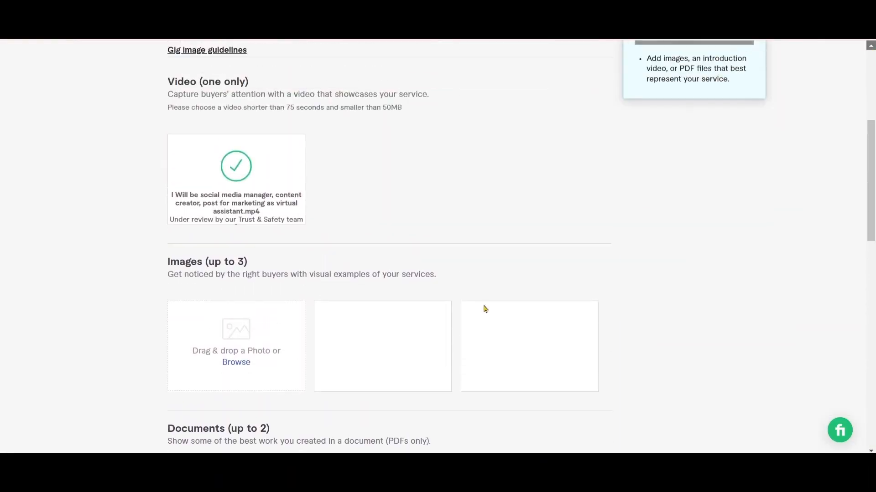
{"action": "left_click", "coordinate": [233, 368]}
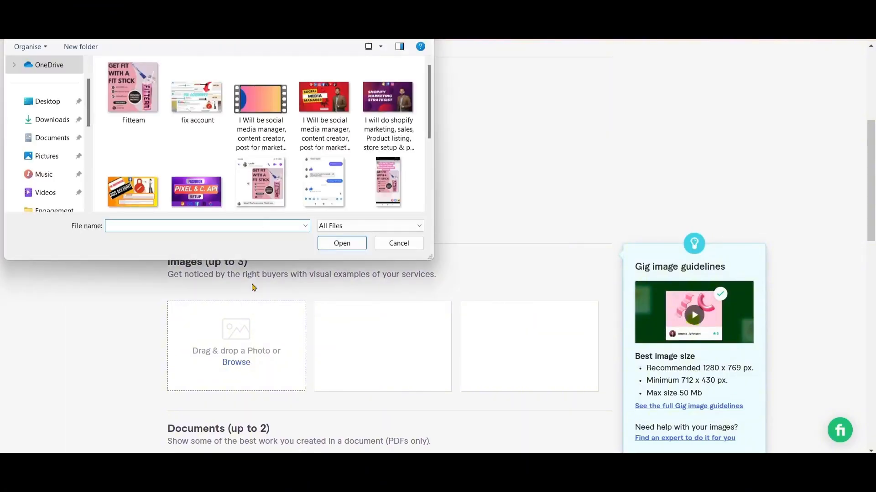
{"action": "left_click", "coordinate": [323, 120]}
{"action": "left_click", "coordinate": [342, 243]}
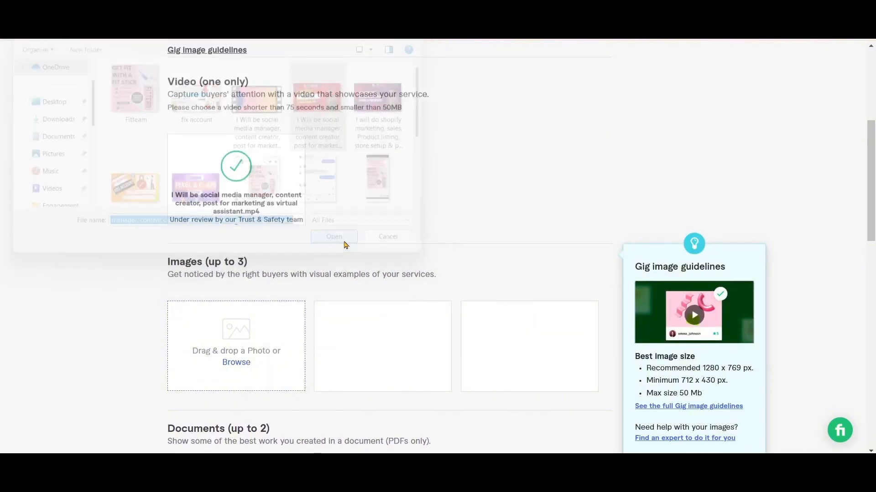
Review the gallery's media and optional PDF document section, leave the documents empty, and save the gallery to continue to the Publish stage
{"action": "left_click", "coordinate": [870, 451]}
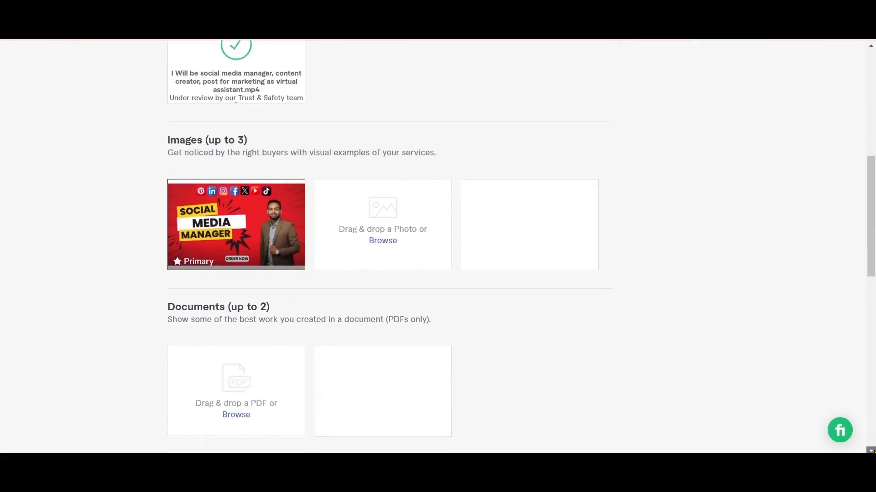
{"action": "scroll", "coordinate": [874, 452], "scroll_direction": "down", "scroll_amount": 3}
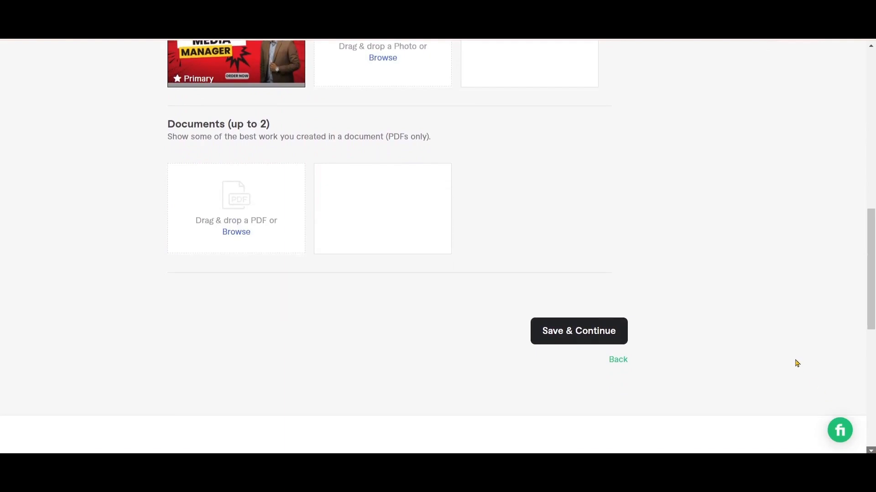
{"action": "mouse_move", "coordinate": [501, 187]}
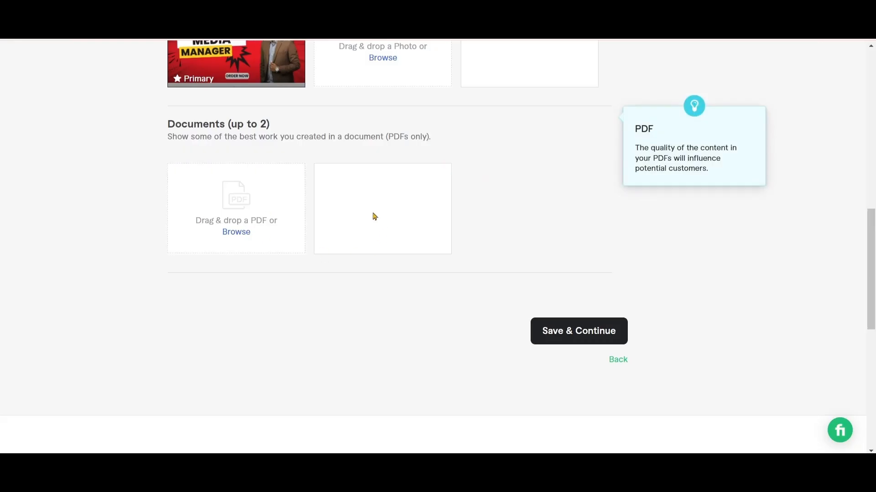
{"action": "scroll", "coordinate": [343, 127], "scroll_direction": "up", "scroll_amount": 3}
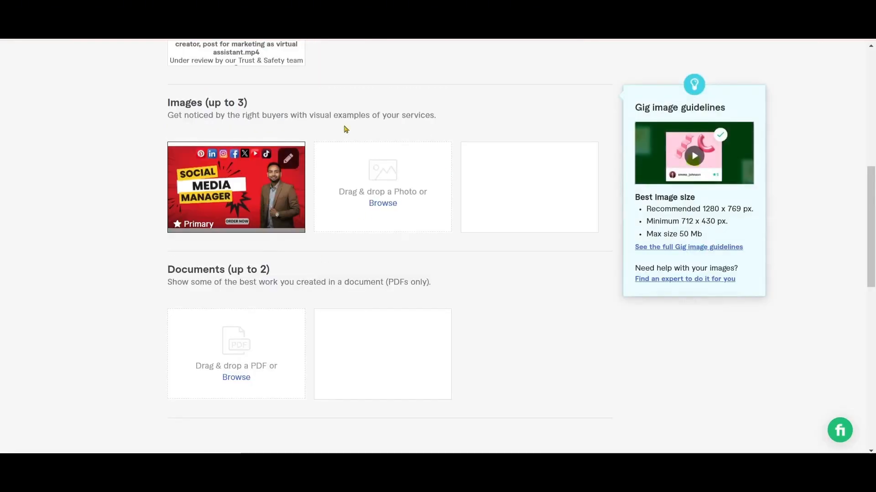
{"action": "left_click", "coordinate": [871, 46]}
{"action": "left_click", "coordinate": [871, 45]}
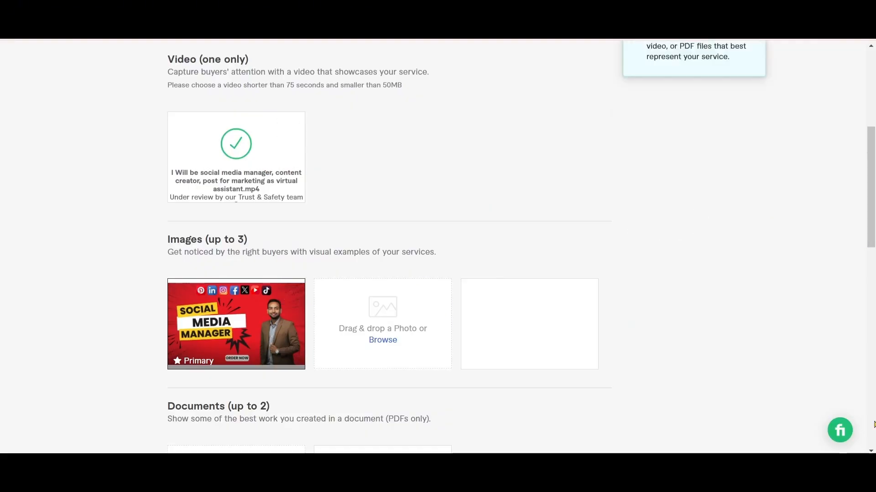
{"action": "scroll", "coordinate": [872, 424], "scroll_direction": "down", "scroll_amount": 5}
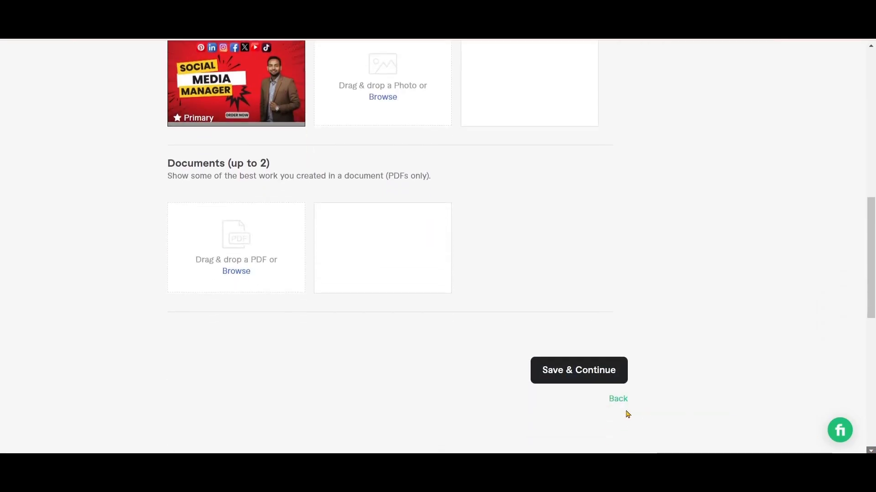
{"action": "left_click", "coordinate": [580, 378]}
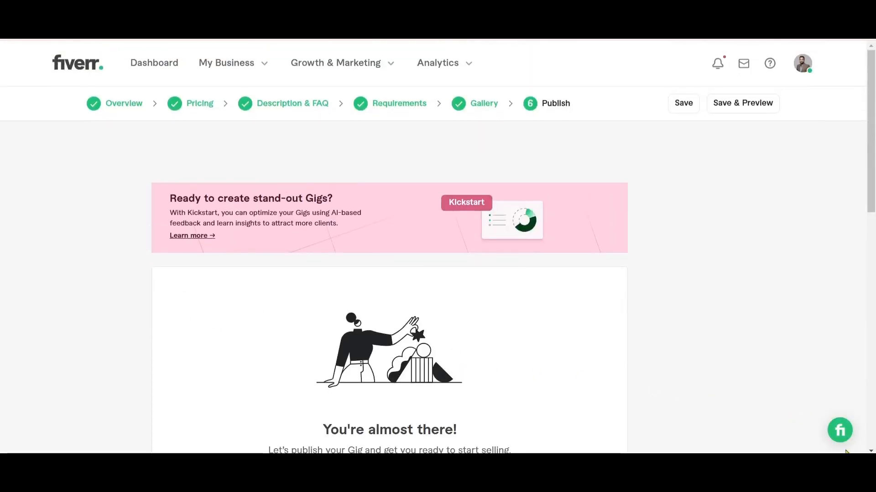
Publish the gig, look through the page for sharing it and finish to return to the Gigs list
{"action": "scroll", "coordinate": [703, 325], "scroll_direction": "down", "scroll_amount": 5}
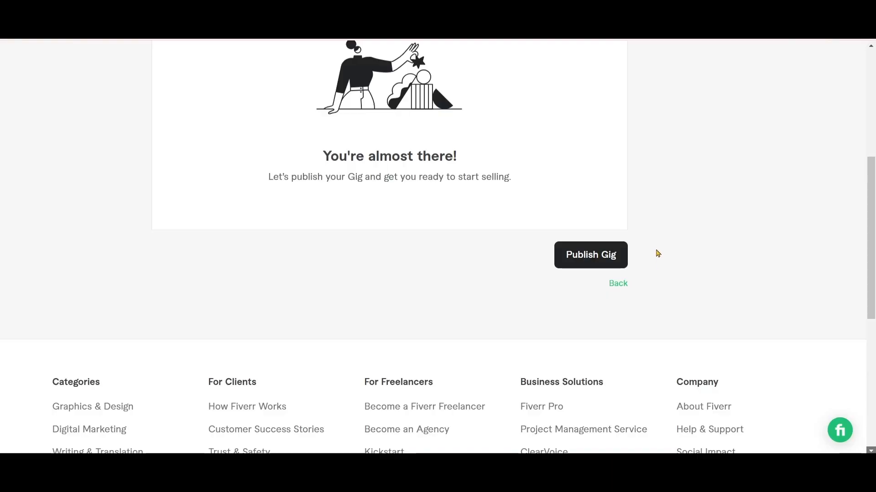
{"action": "left_click", "coordinate": [577, 263]}
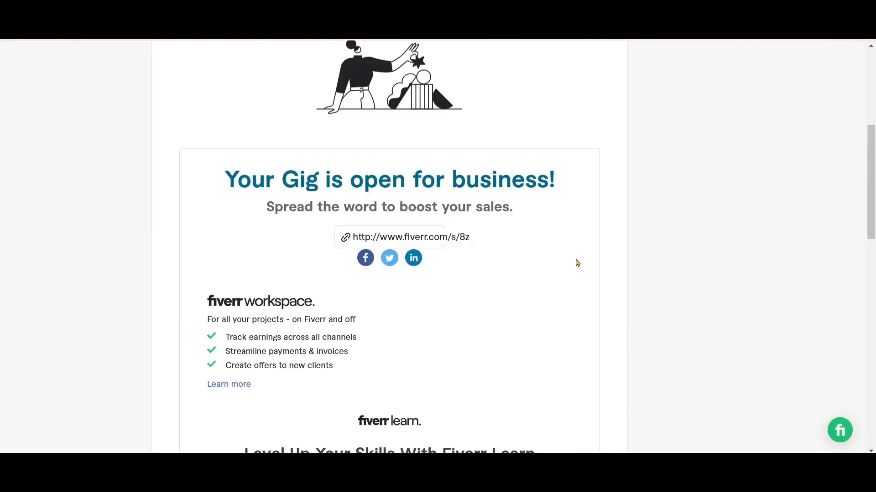
{"action": "scroll", "coordinate": [792, 328], "scroll_direction": "up", "scroll_amount": 2}
{"action": "scroll", "coordinate": [793, 327], "scroll_direction": "up", "scroll_amount": 3}
{"action": "scroll", "coordinate": [792, 328], "scroll_direction": "down", "scroll_amount": 3}
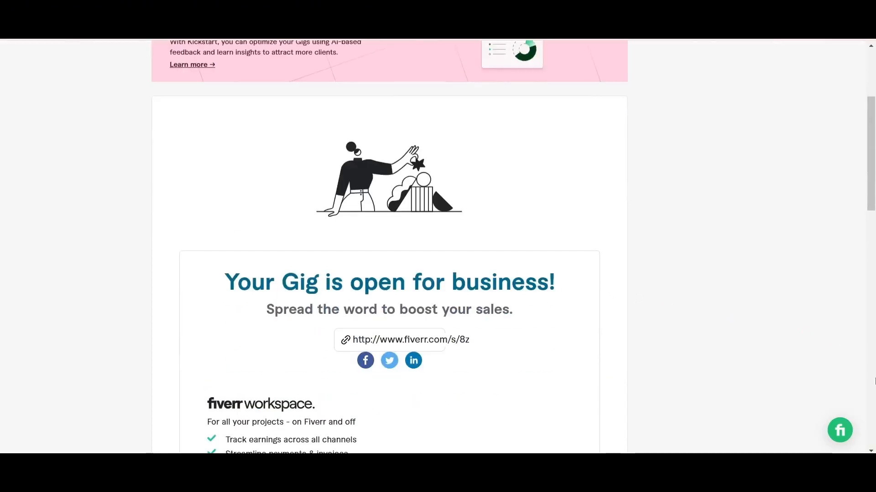
{"action": "scroll", "coordinate": [389, 246], "scroll_direction": "down", "scroll_amount": 6}
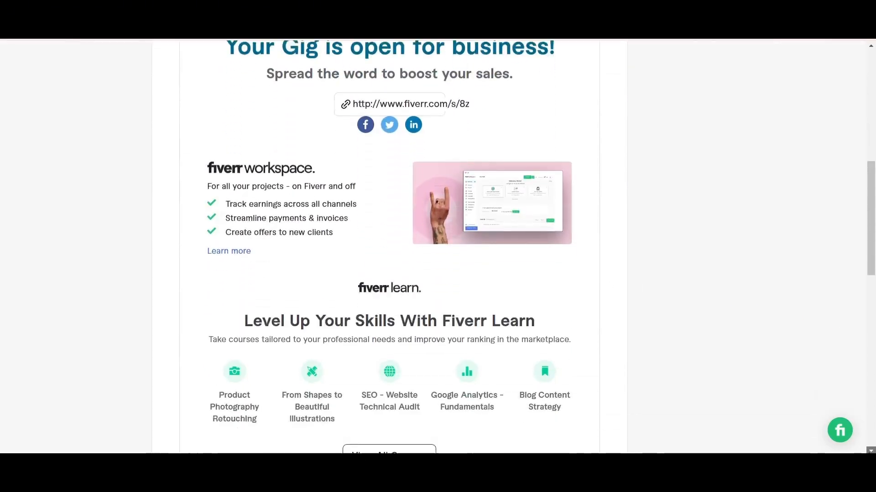
{"action": "left_click", "coordinate": [871, 451]}
{"action": "left_click", "coordinate": [870, 451]}
{"action": "left_click", "coordinate": [870, 451]}
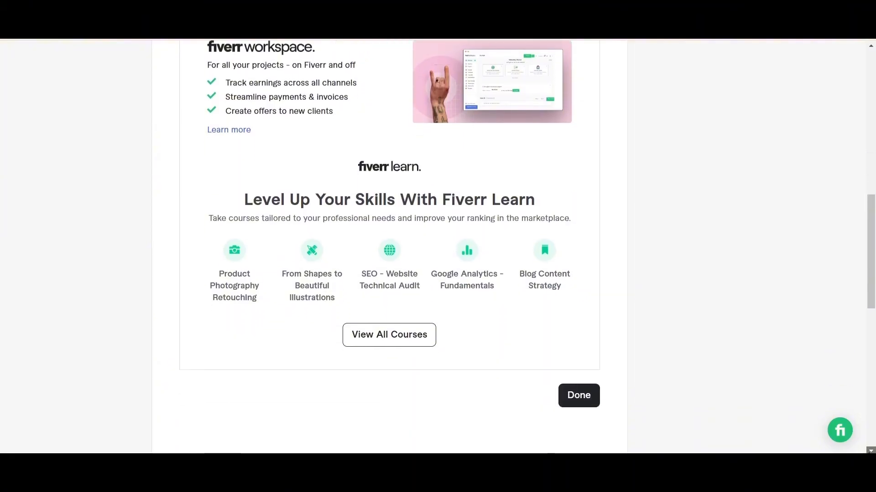
{"action": "left_click", "coordinate": [870, 451]}
{"action": "left_click", "coordinate": [870, 451]}
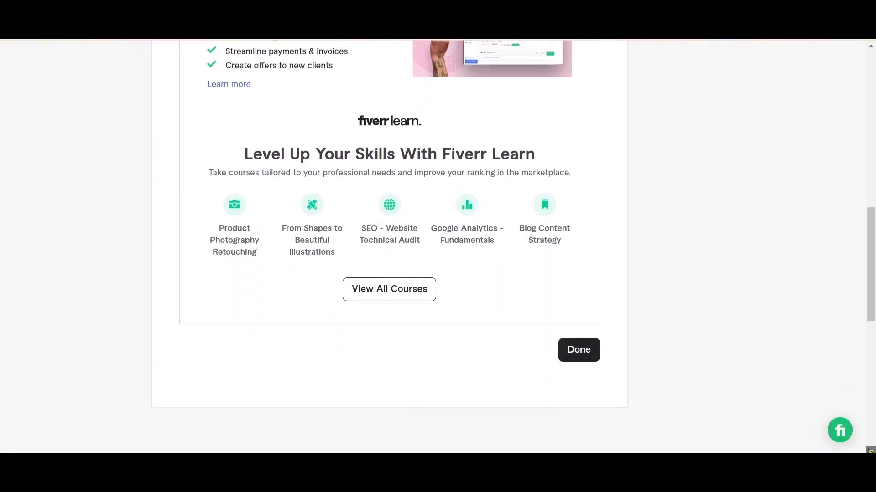
{"action": "left_click", "coordinate": [585, 352]}
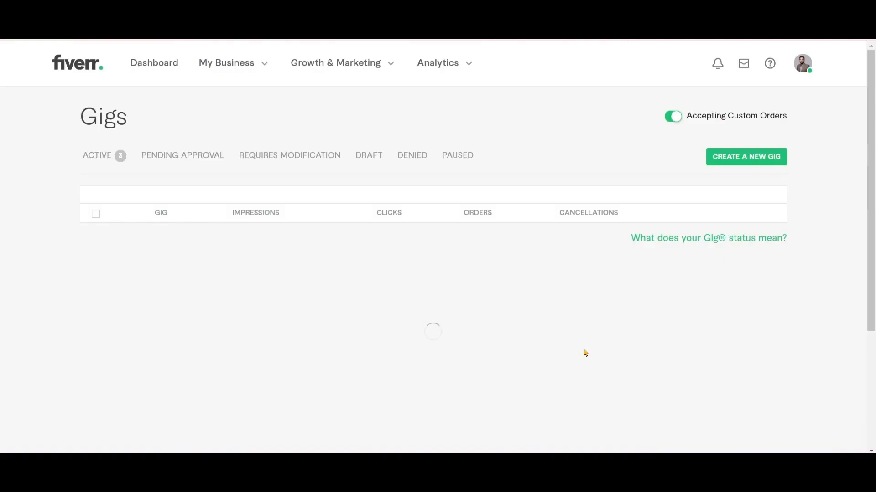